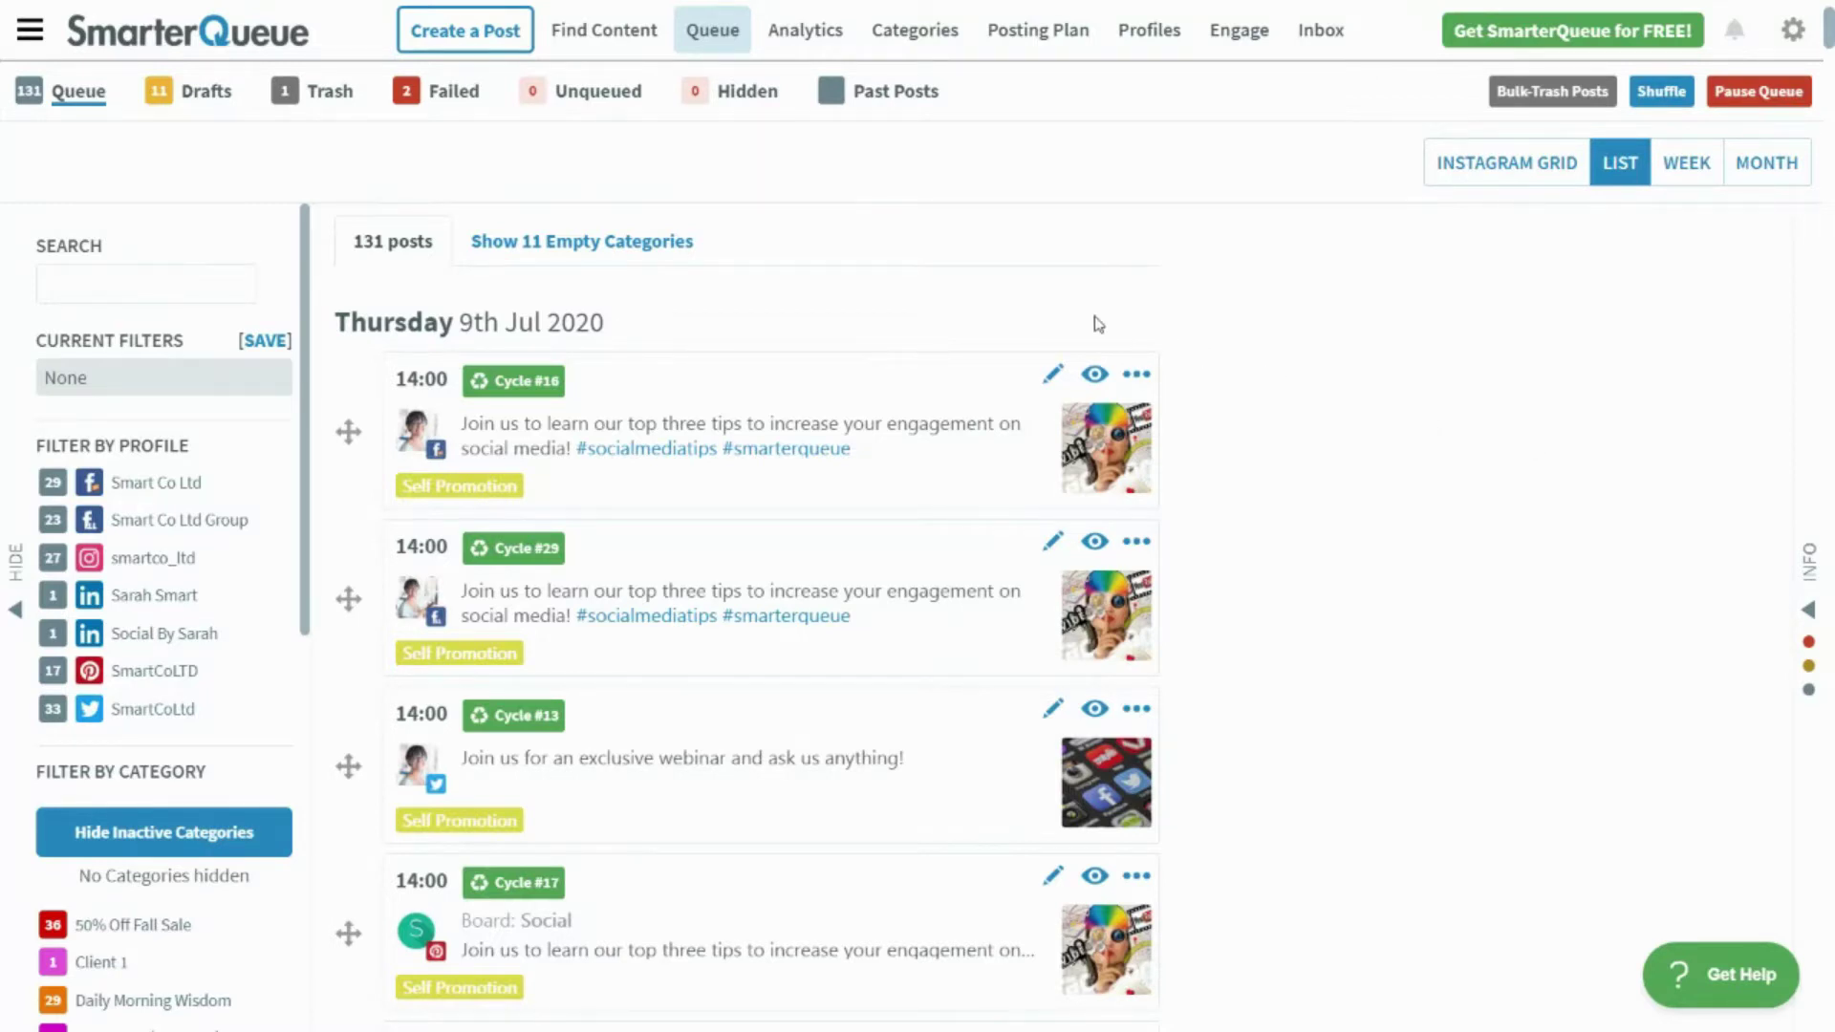
Step: Download the bulk-upload CSV template from Find Content and open import.csv in Excel
click(619, 36)
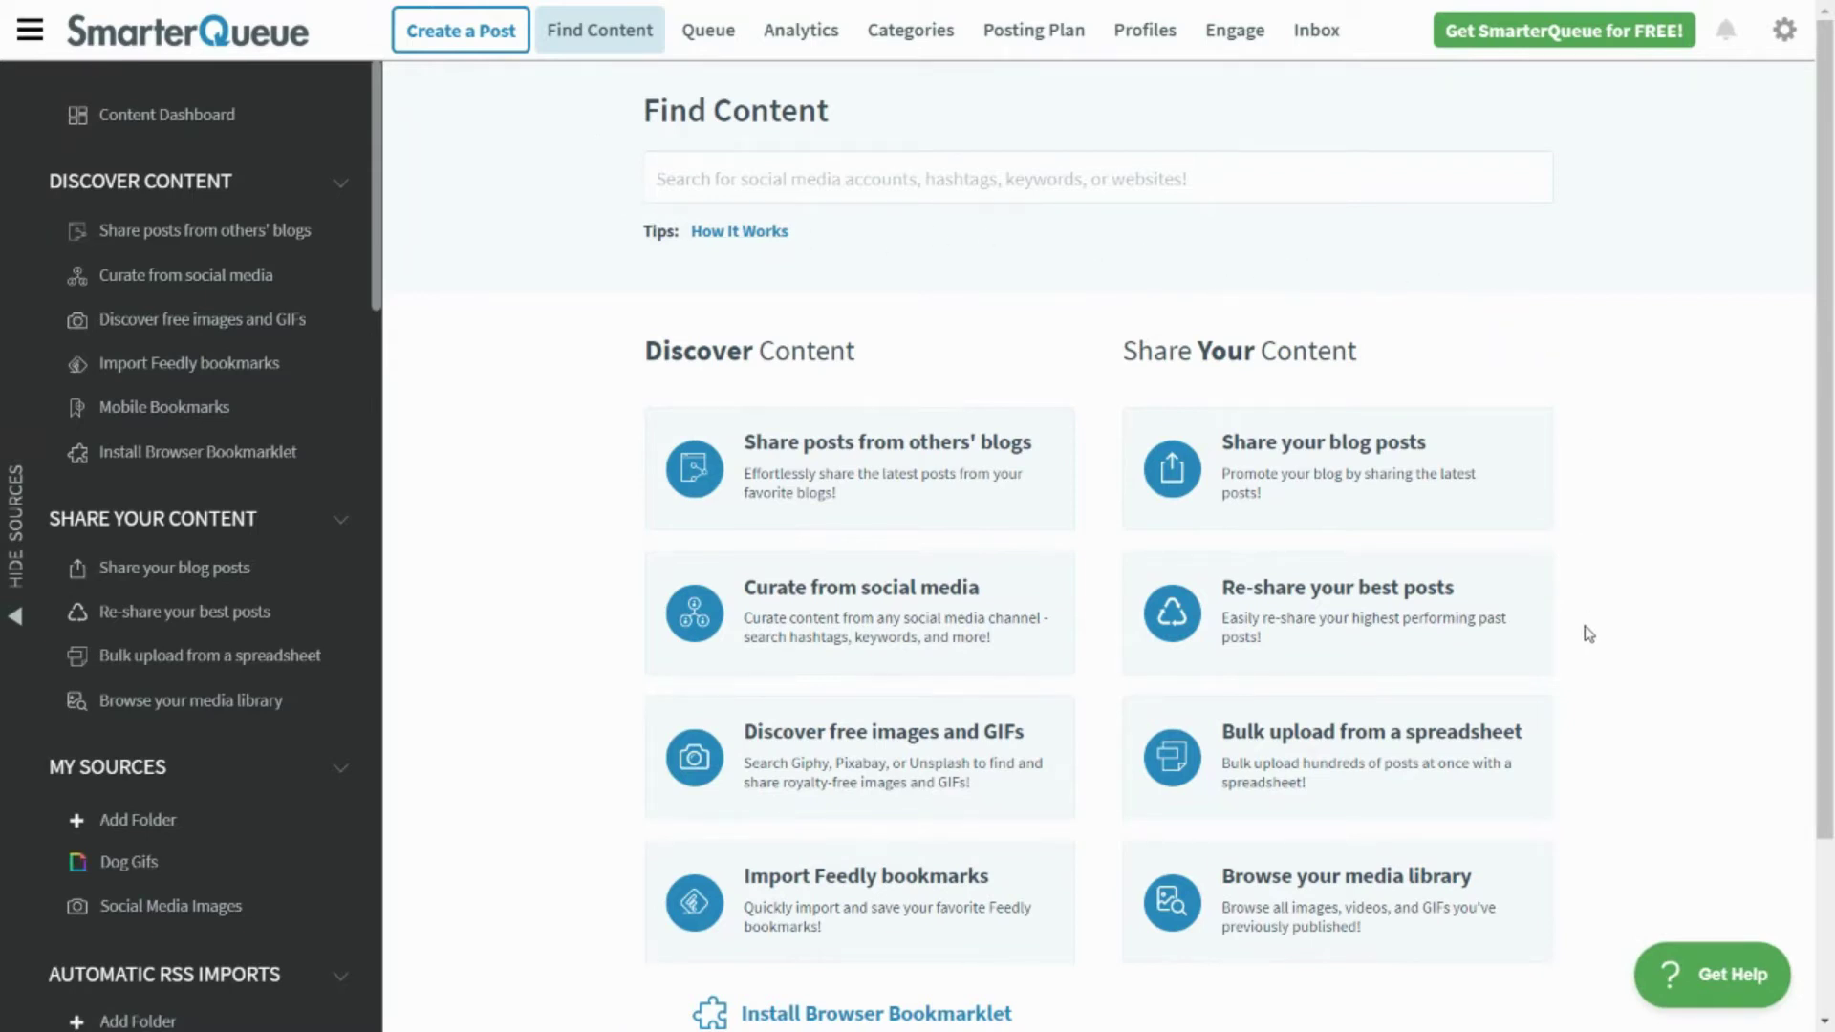
click(1378, 799)
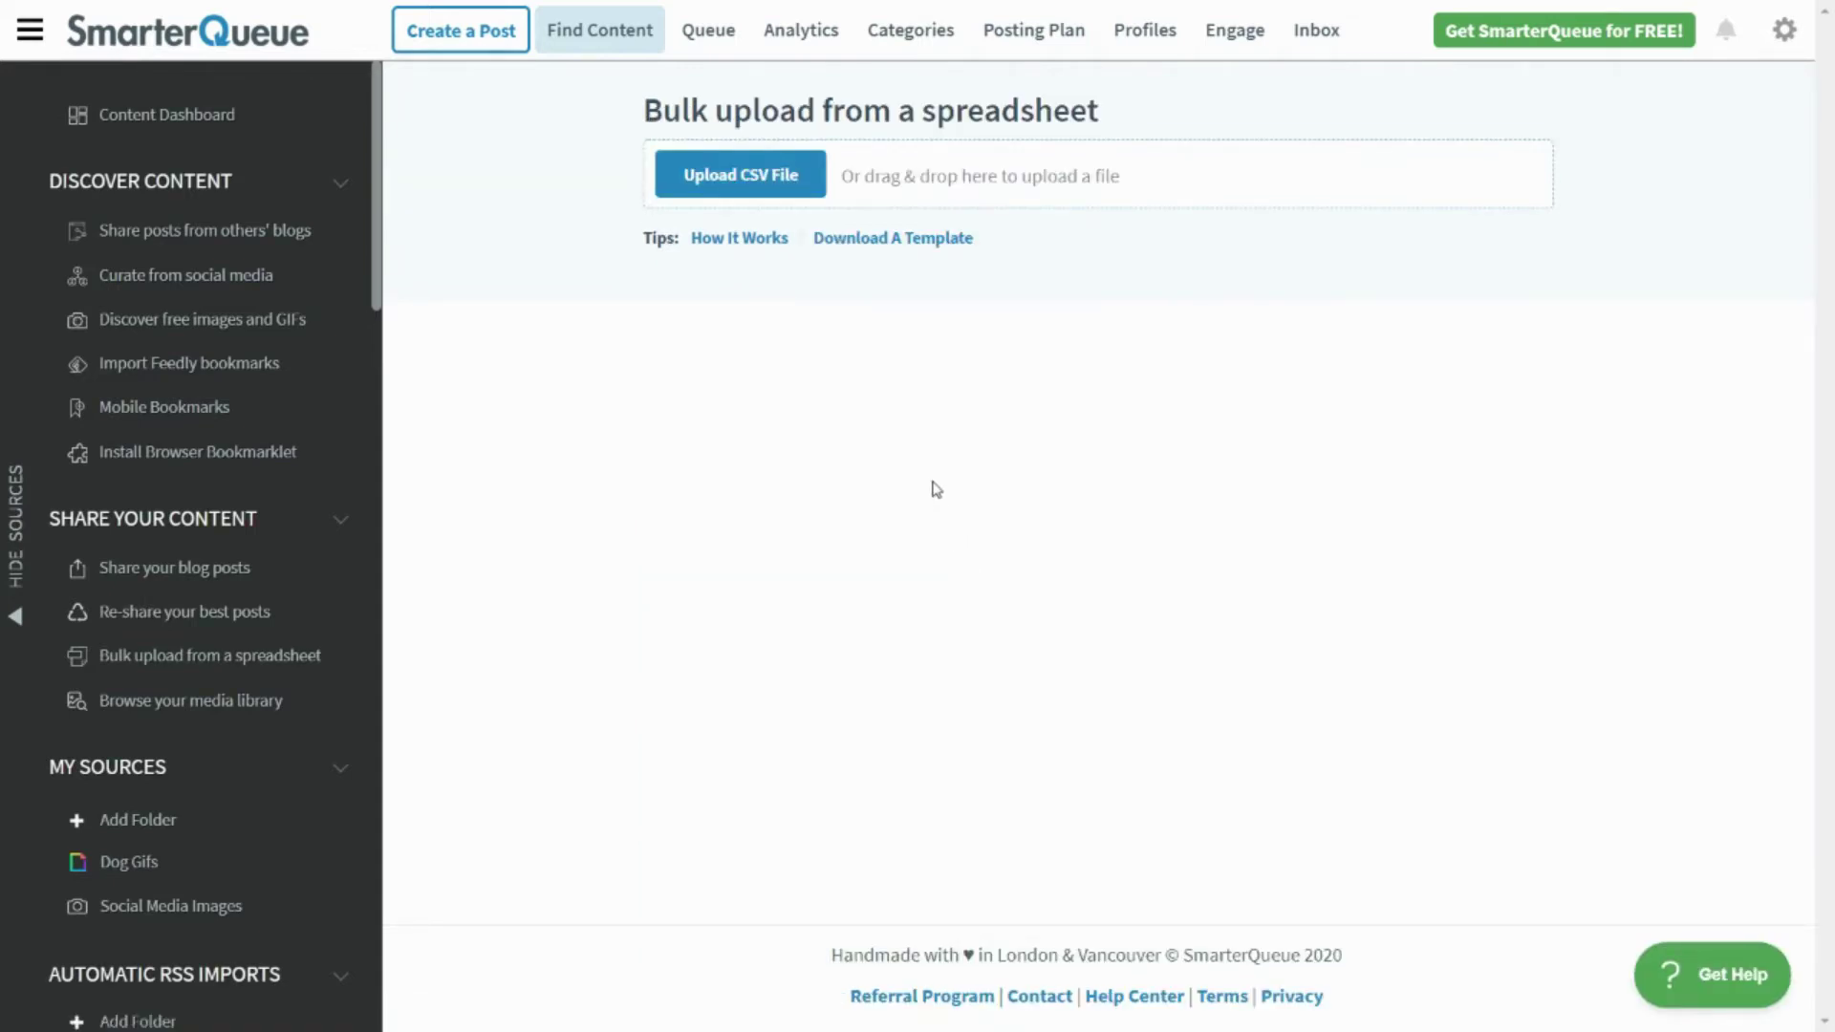
click(891, 244)
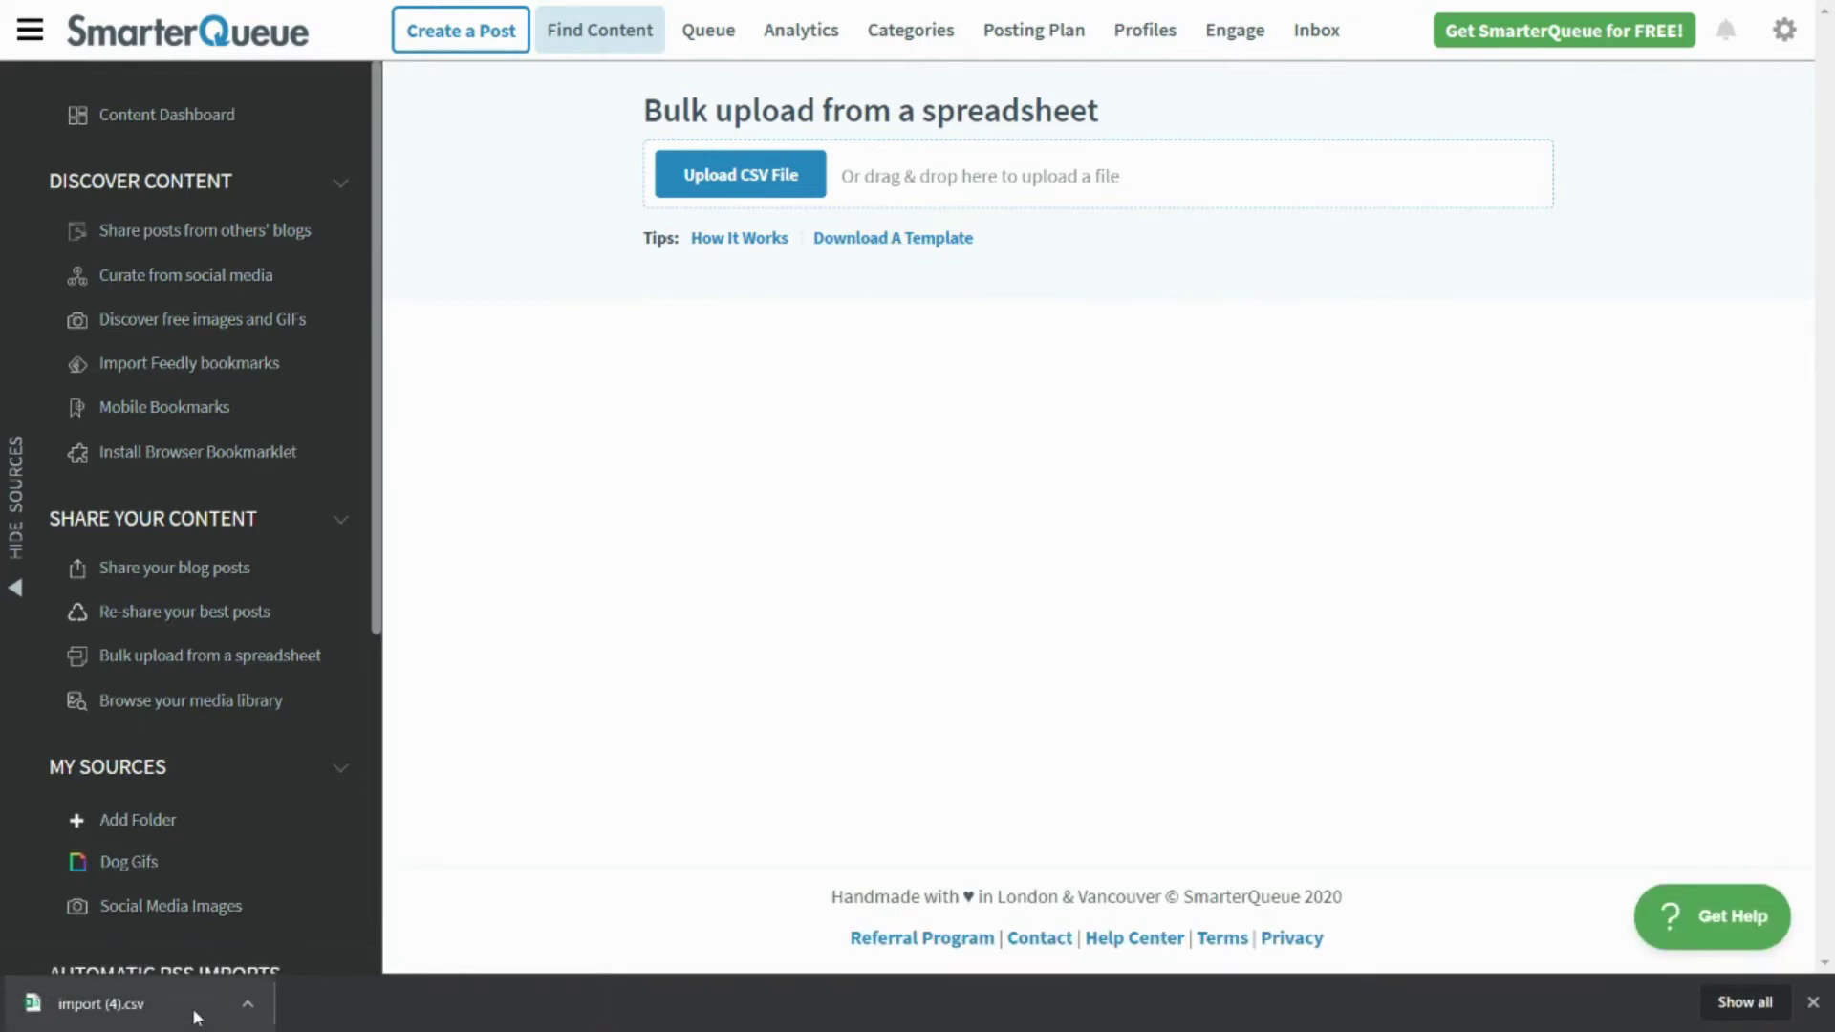
click(196, 1016)
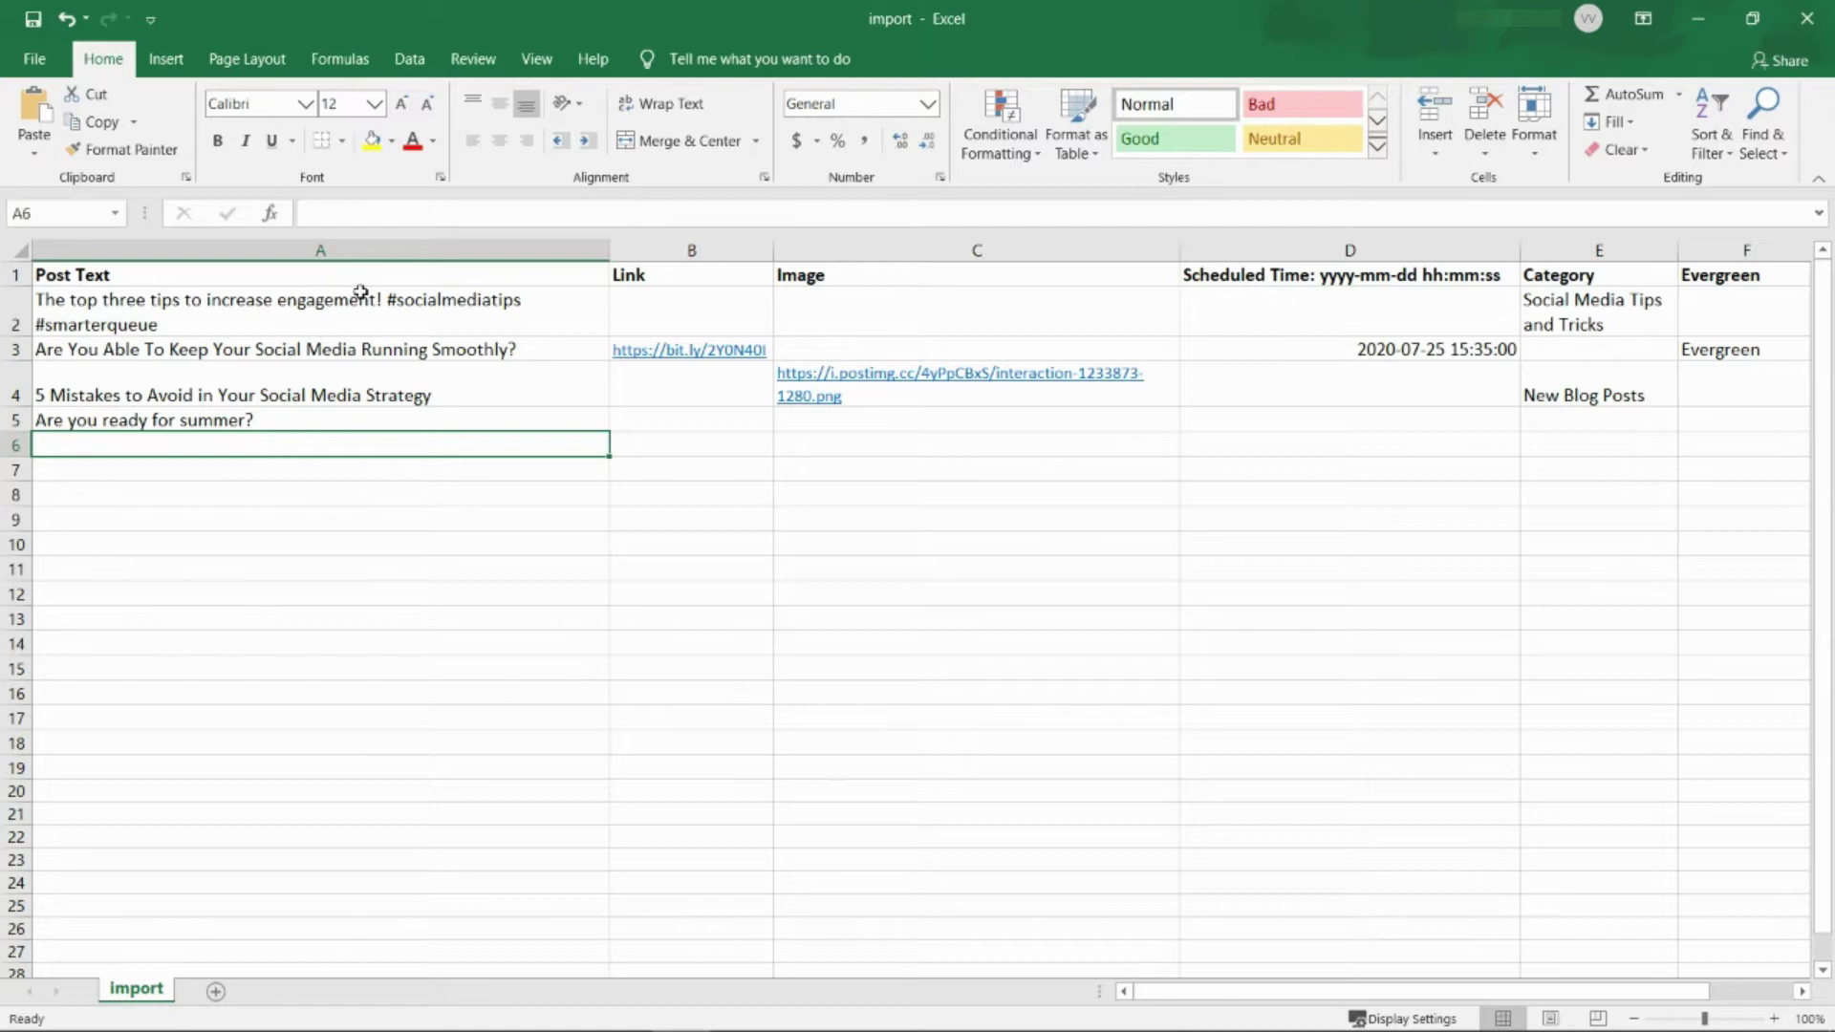
Step: Enter 'Kickstart Your Content Strategy!' in A6 and paste the bit.ly short link into B6
click(353, 250)
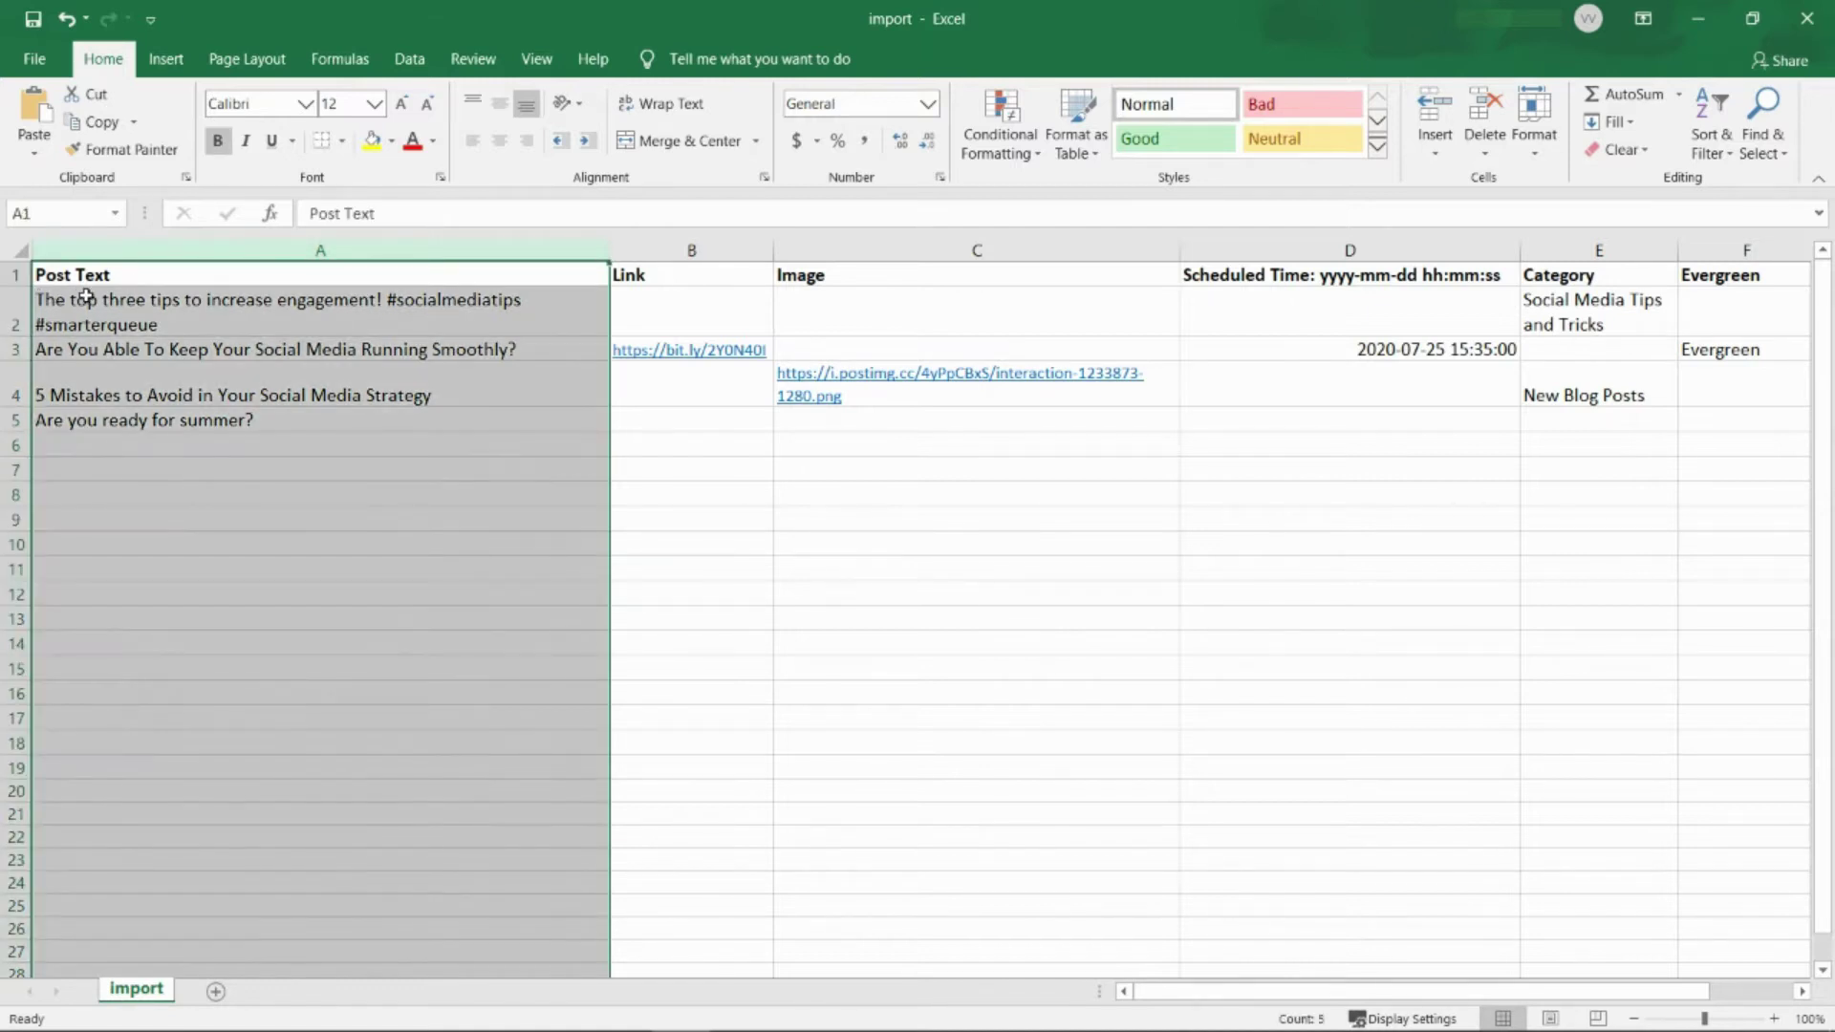
click(176, 445)
text(Kickstart Your Content Strategy!)
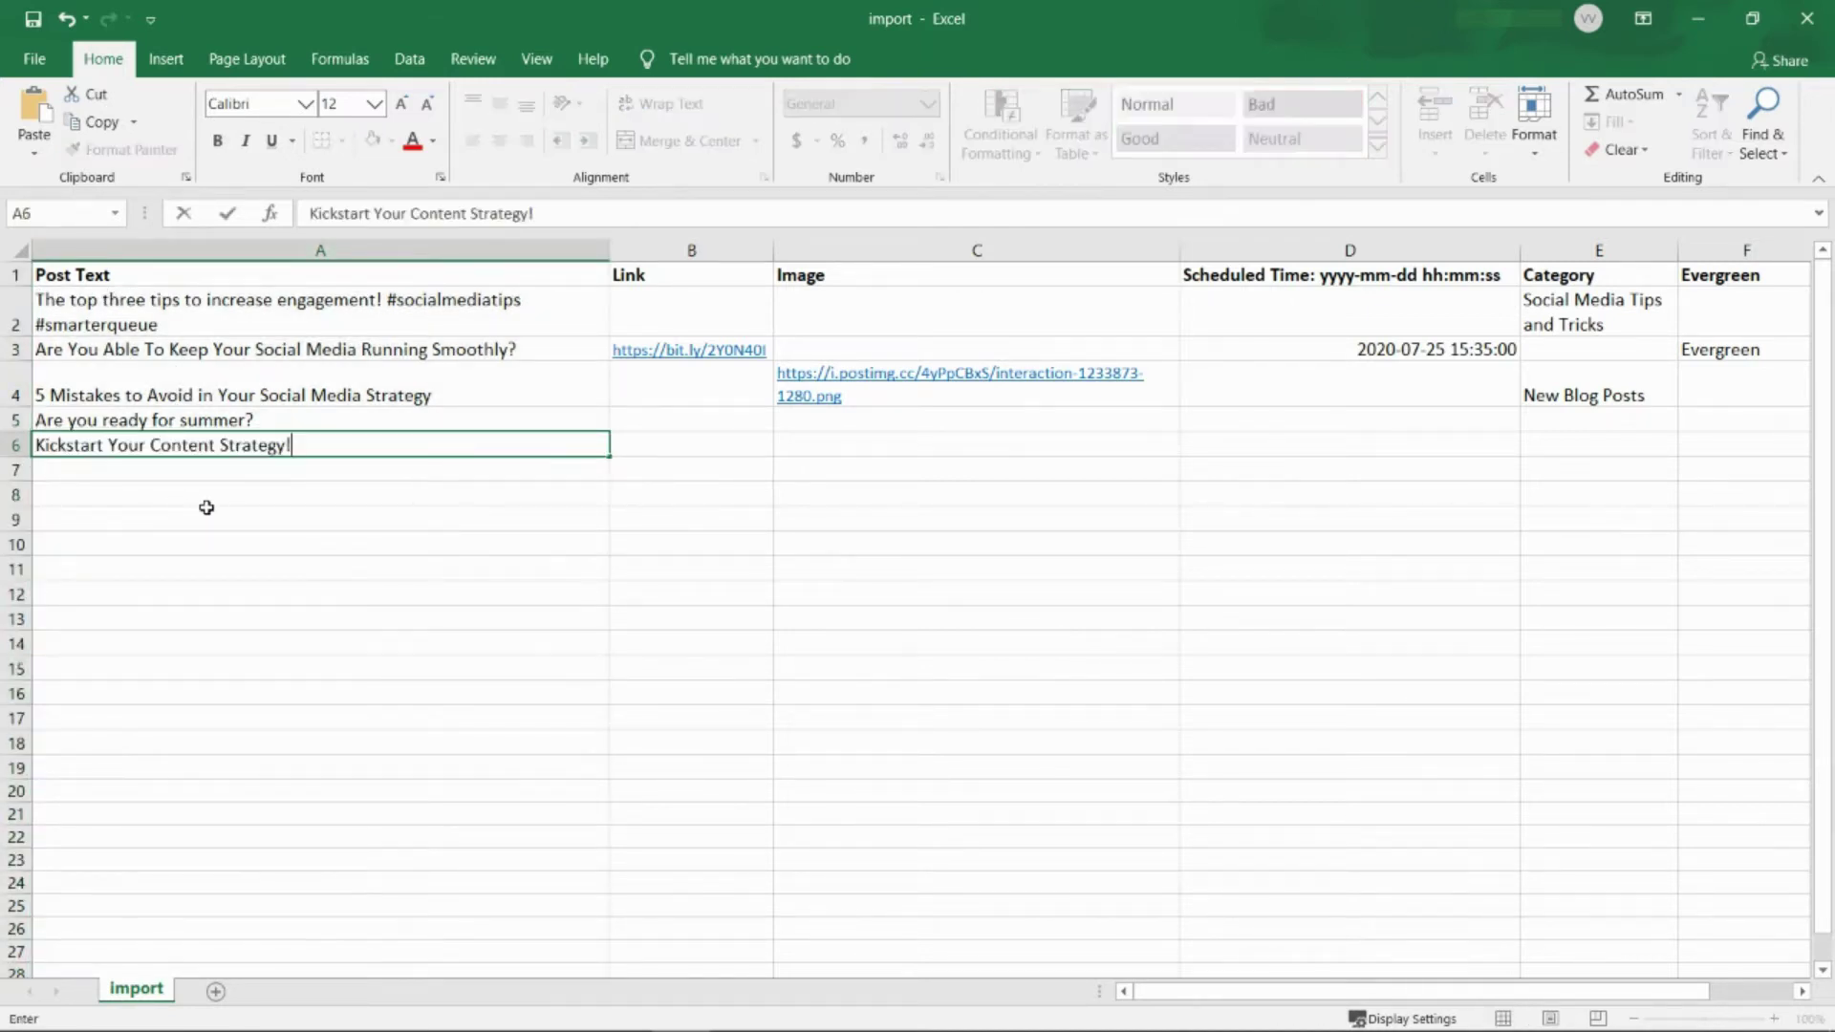
click(509, 496)
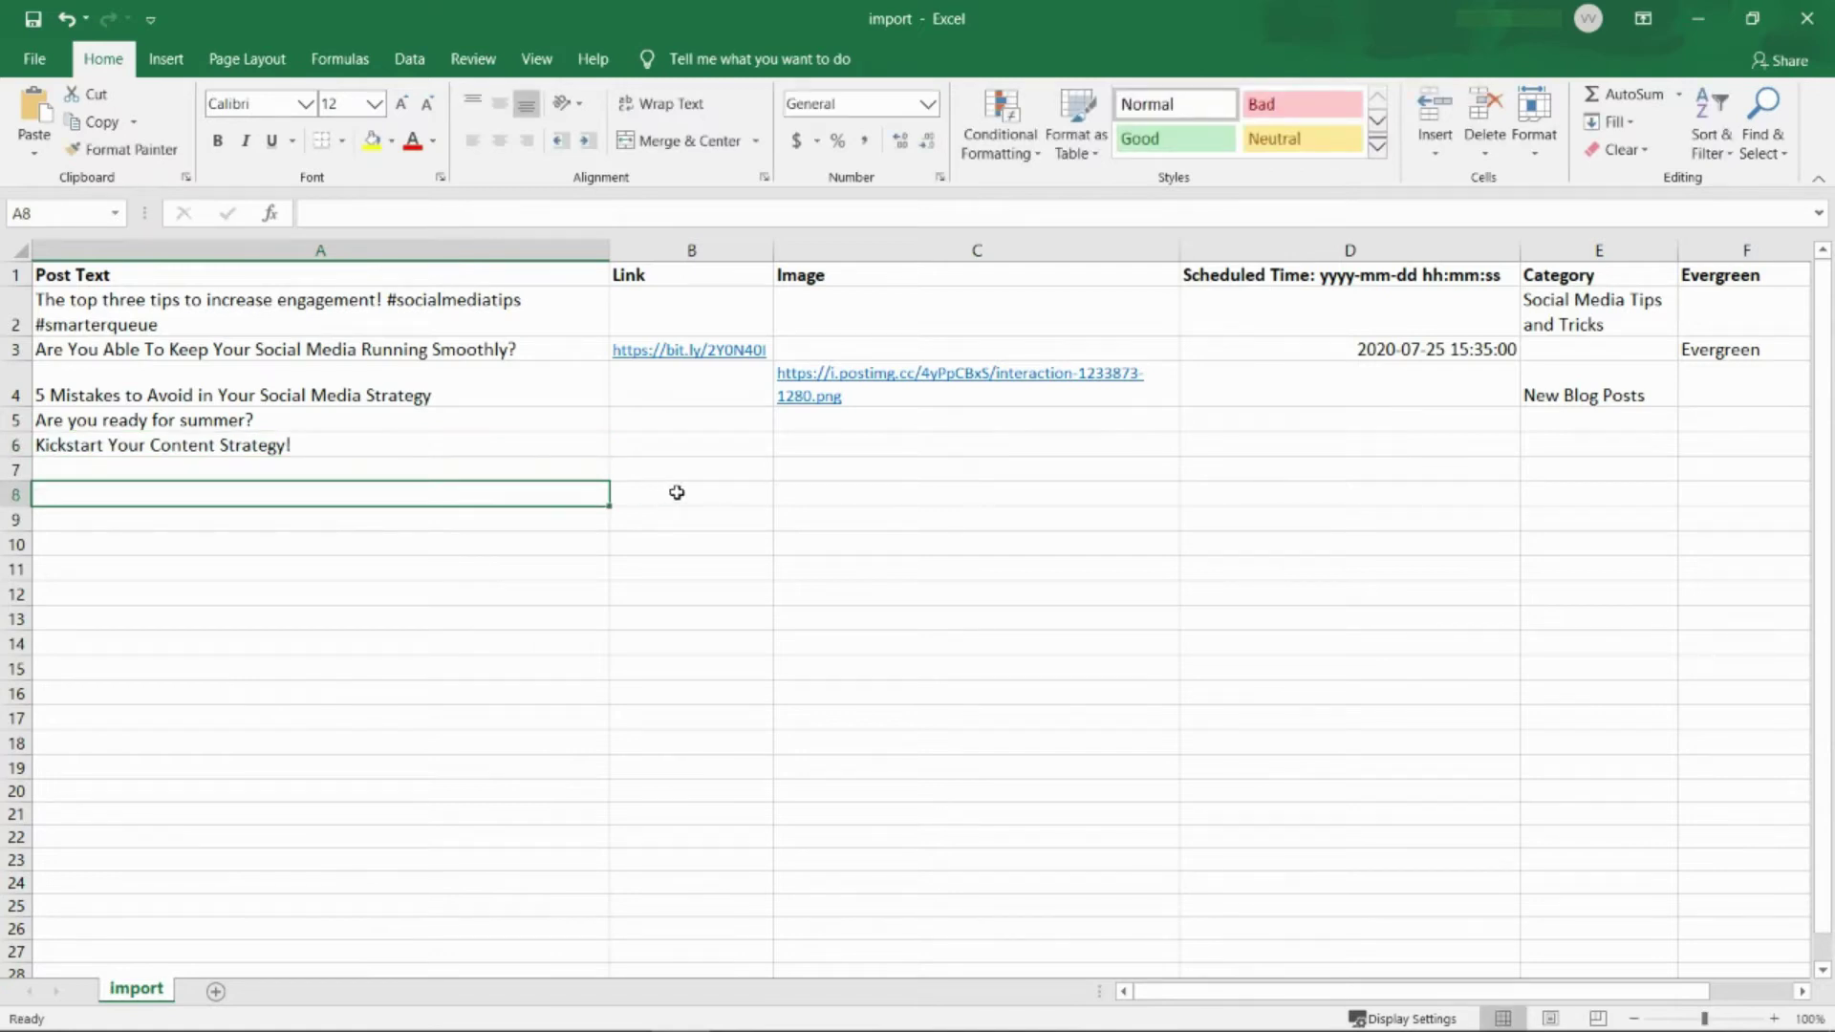
click(690, 250)
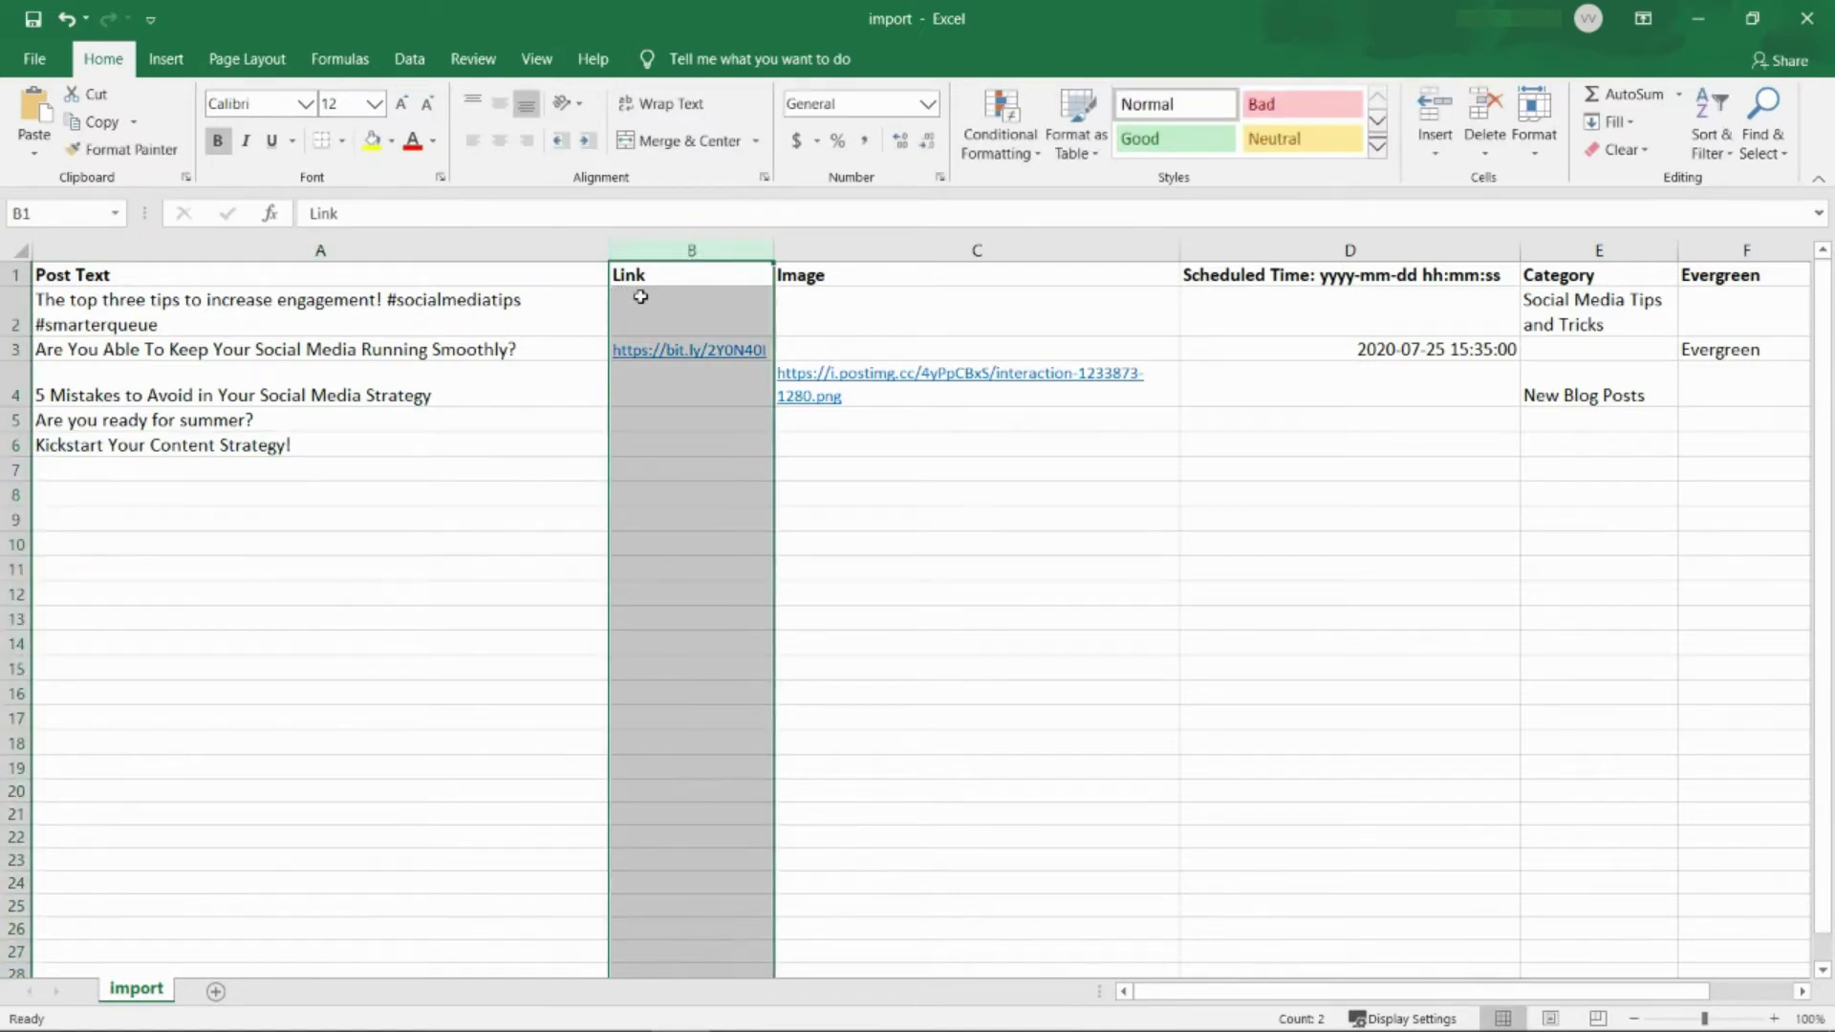
click(619, 443)
double_click(619, 443)
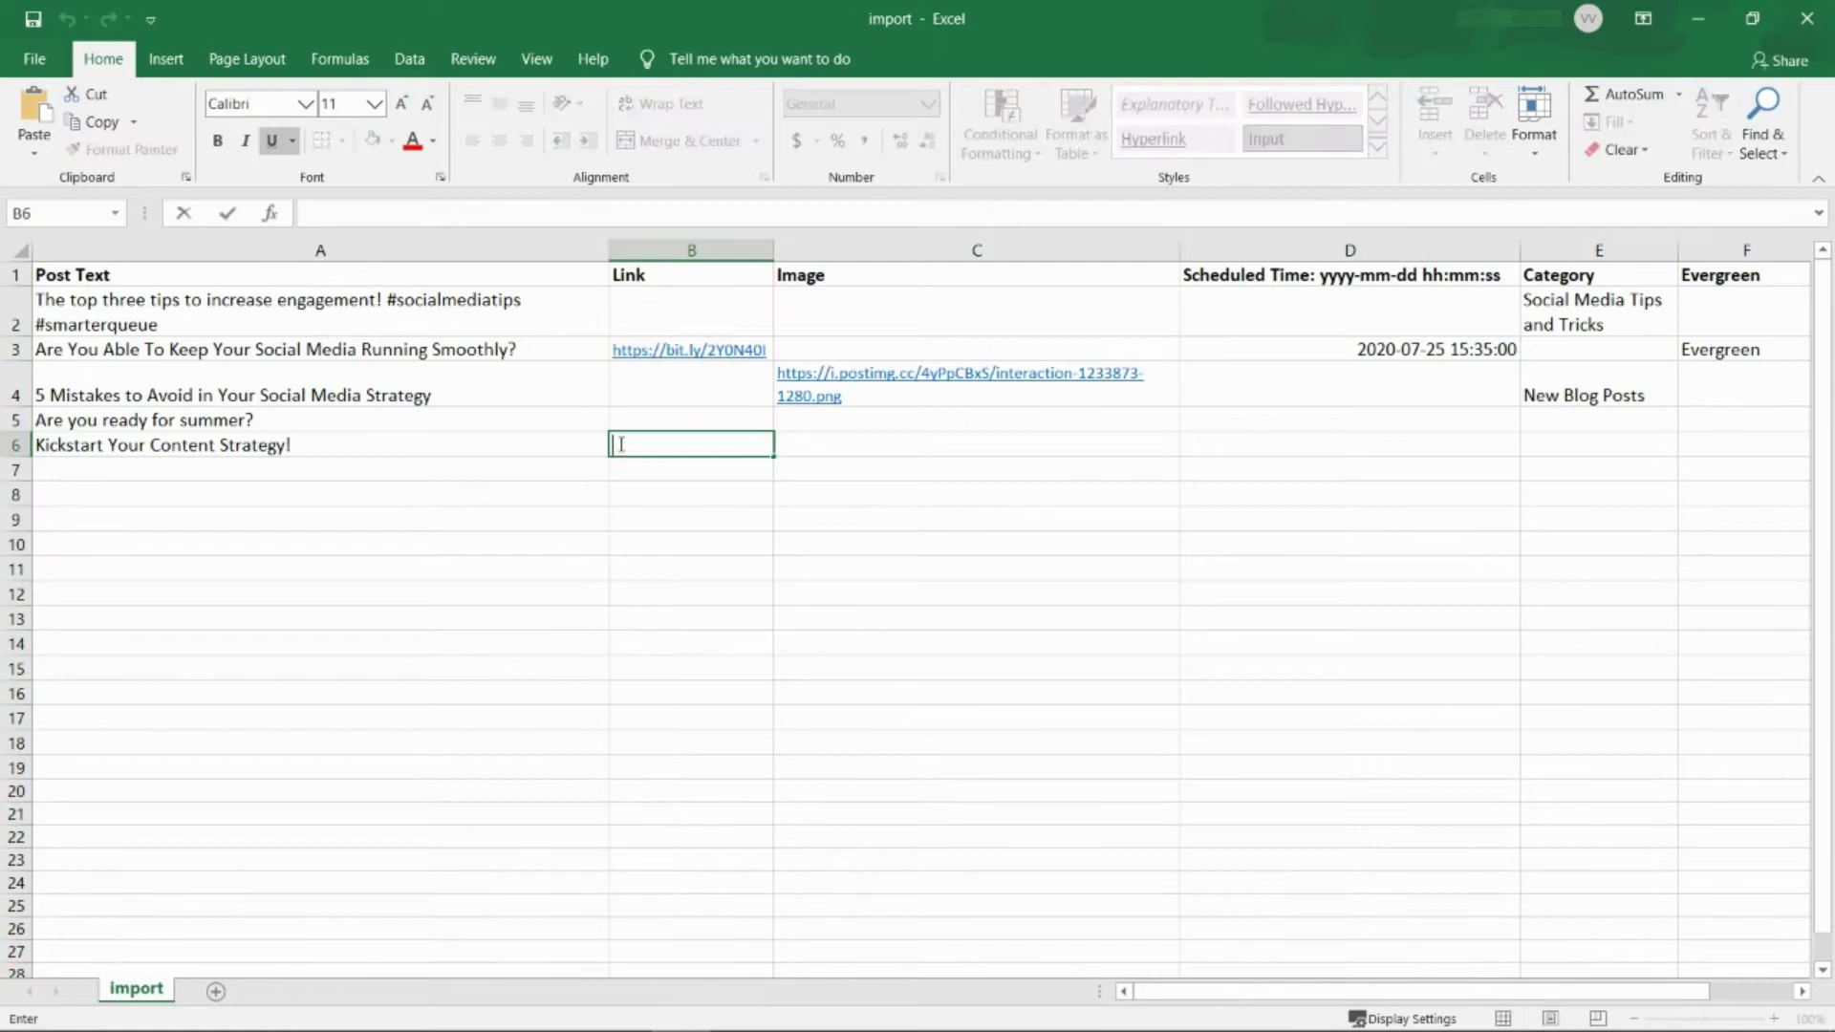
text(https://bit.ly/37syfsr)
click(647, 492)
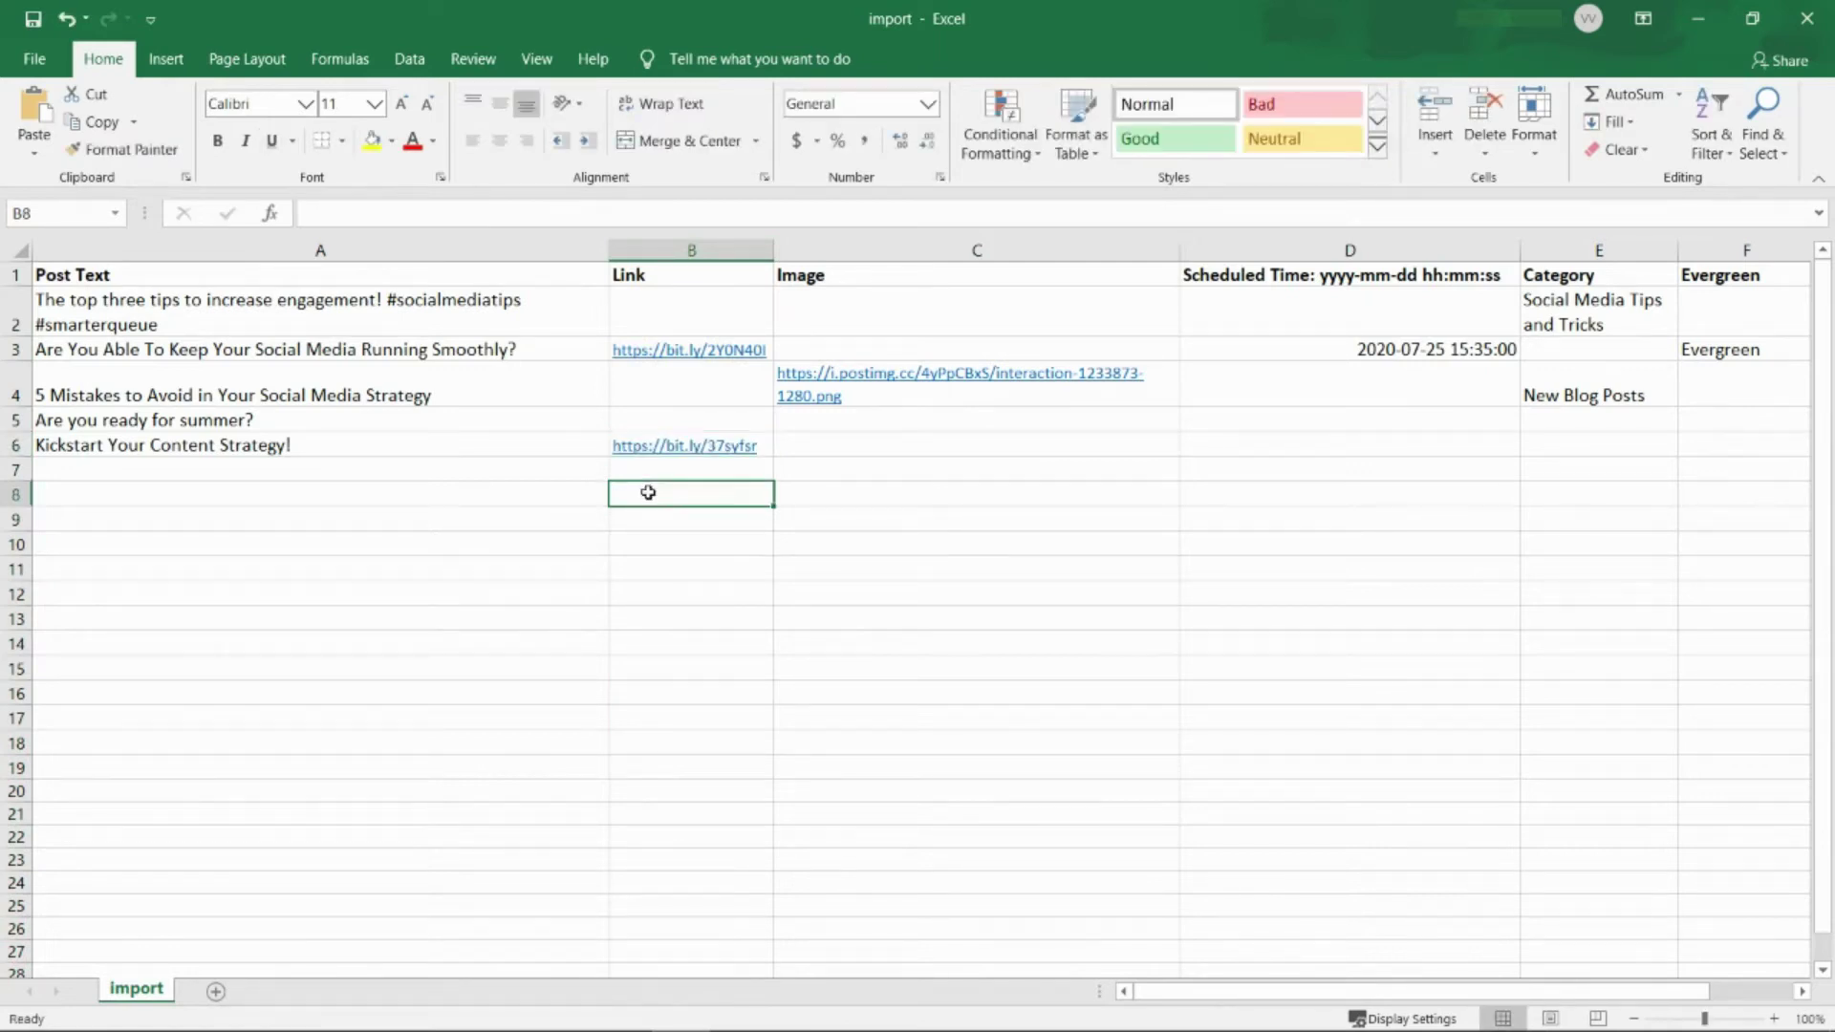
Step: Paste the tree image URL ending tree-200795-1280.png into C6
click(920, 250)
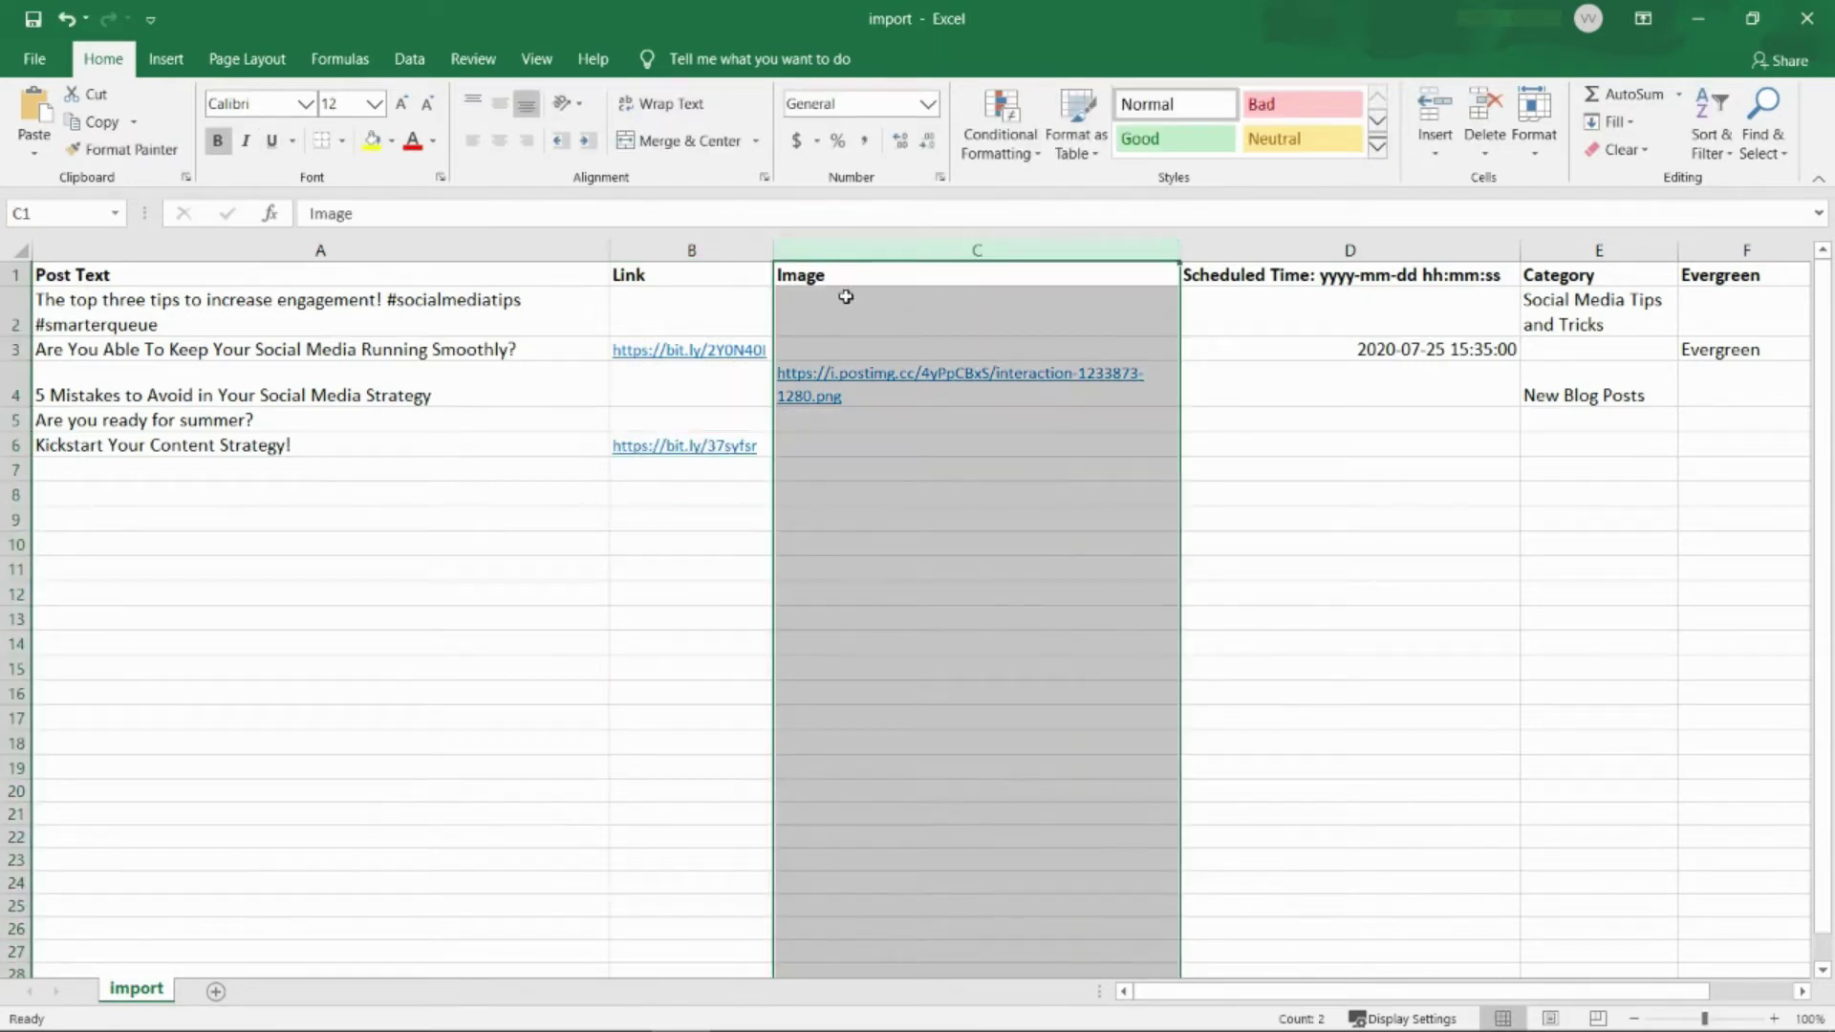
click(790, 445)
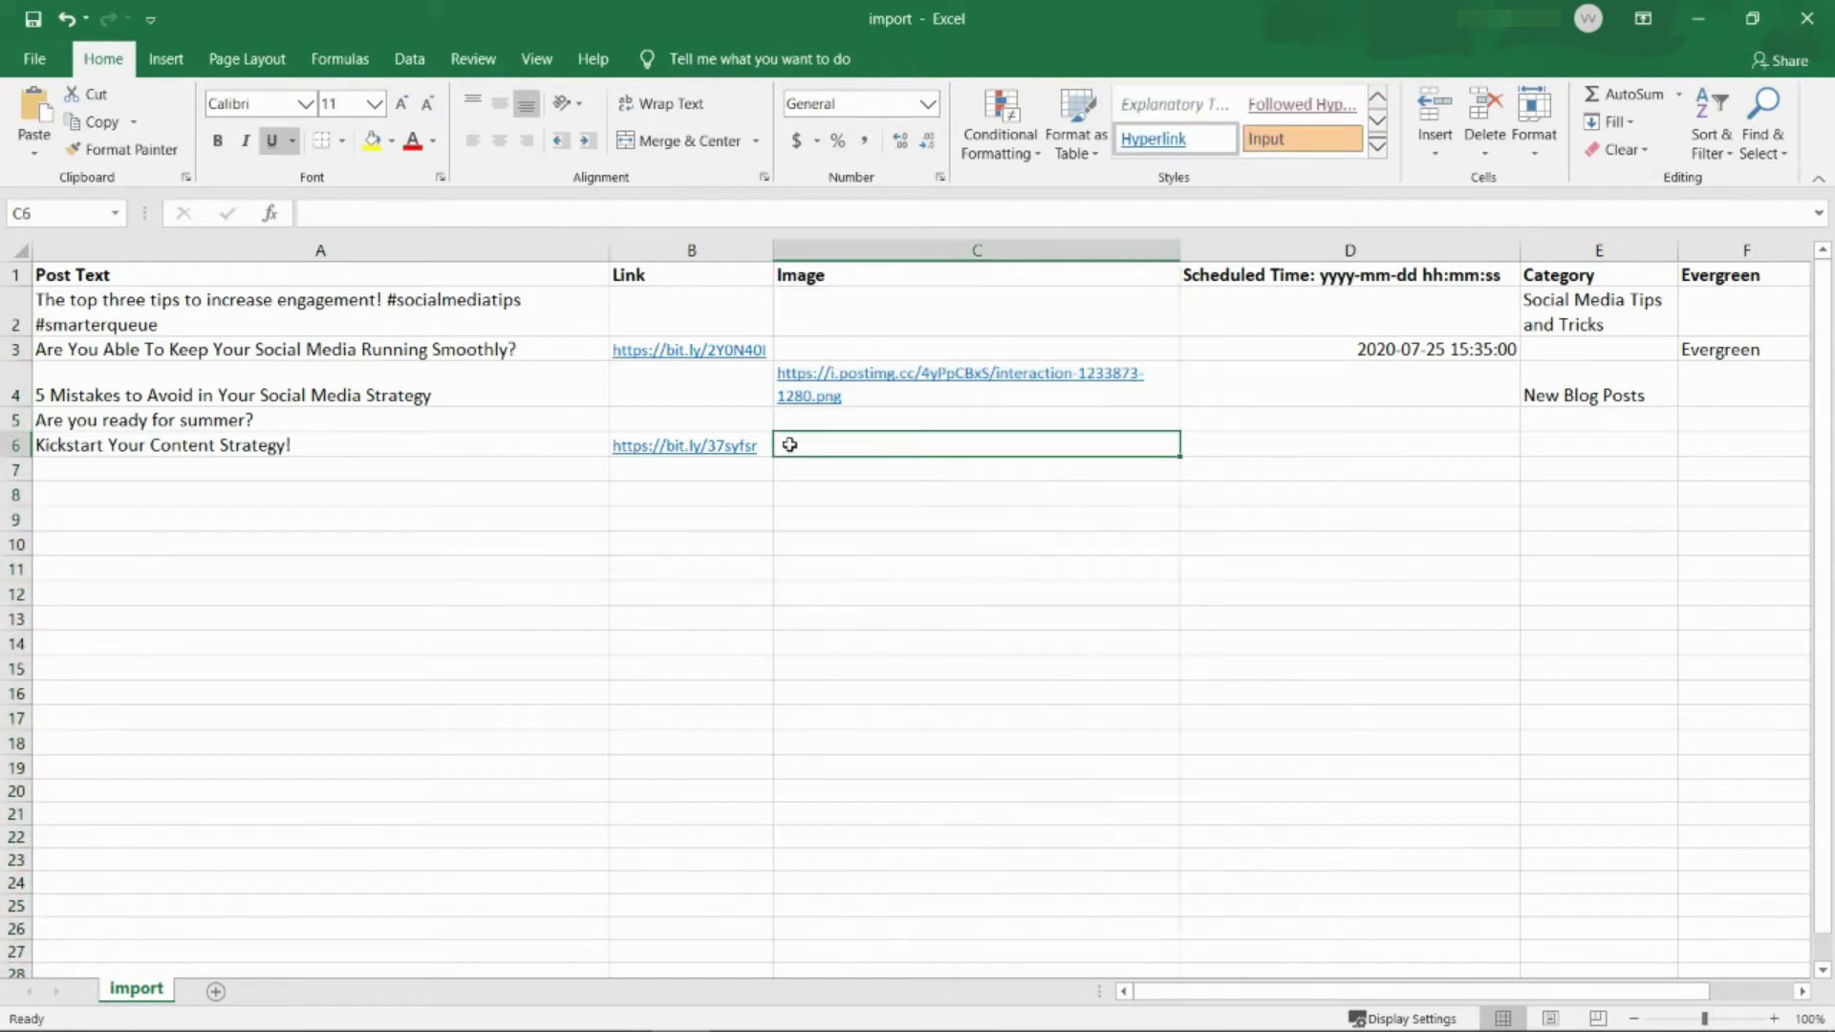
double_click(789, 443)
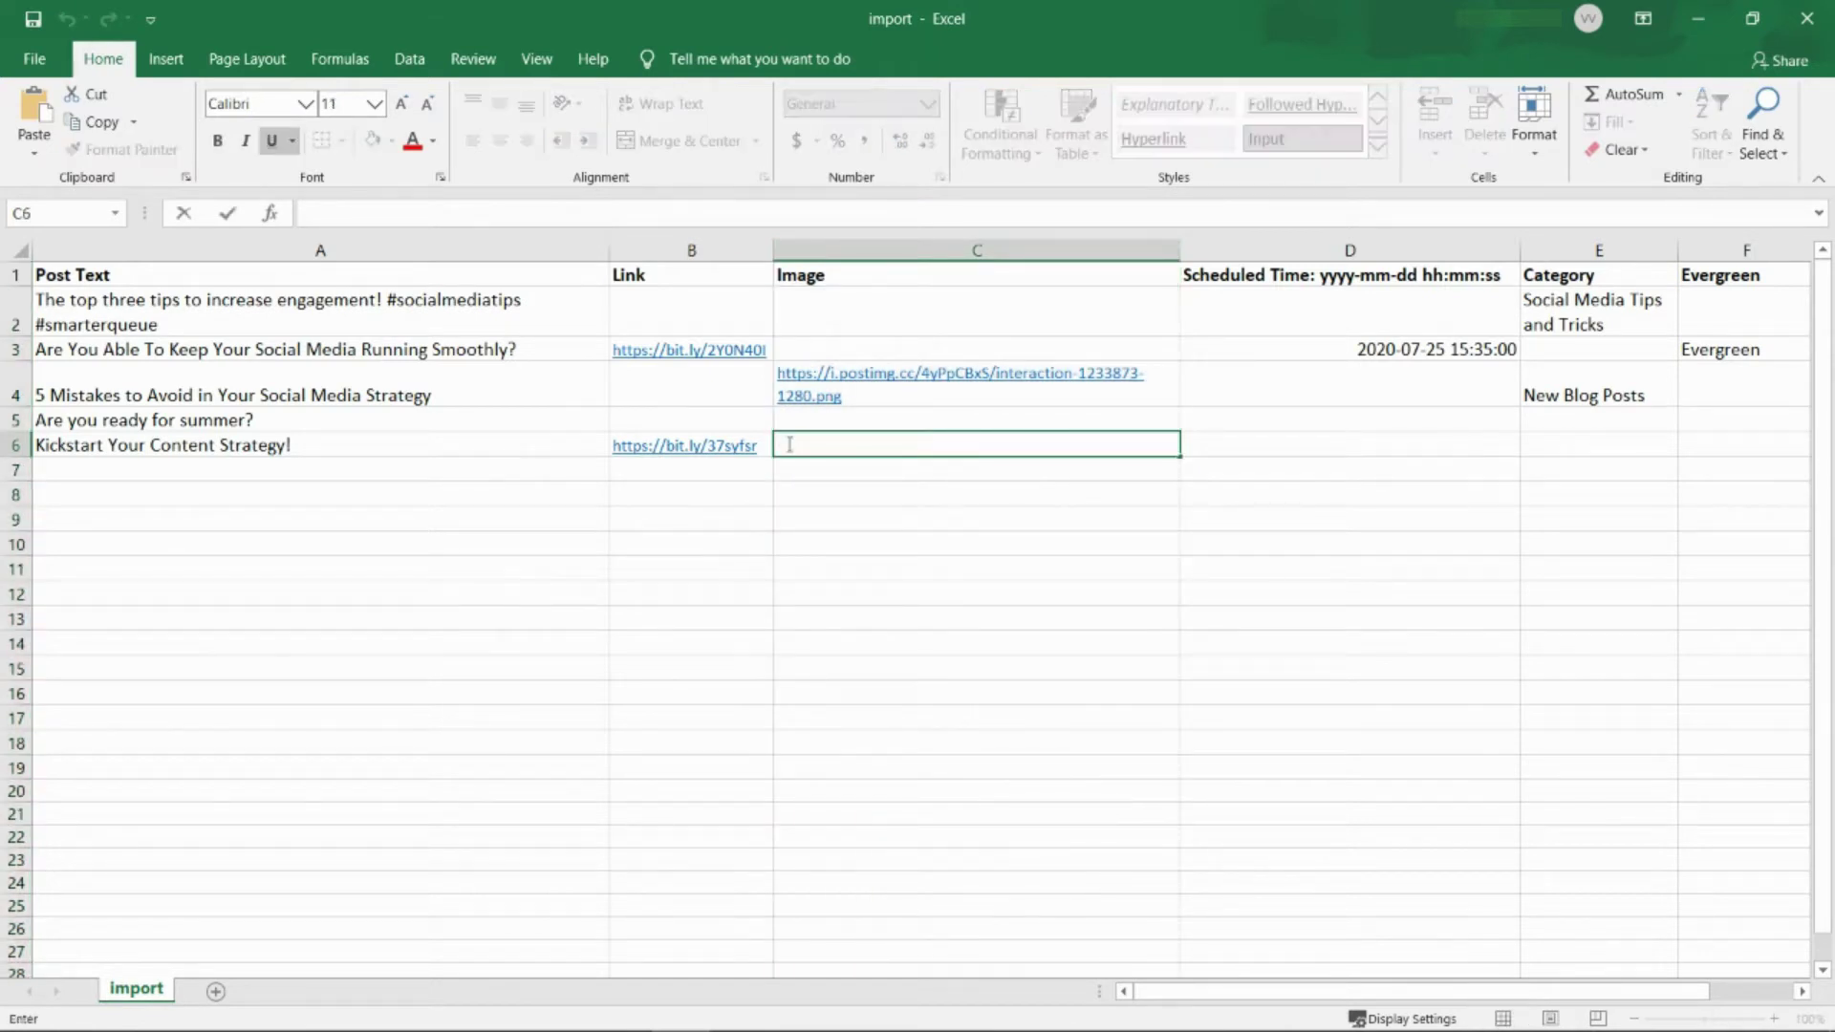
text(https://i.postimg.cc/T1fnHZfb/tree-200795-1280.png)
click(803, 493)
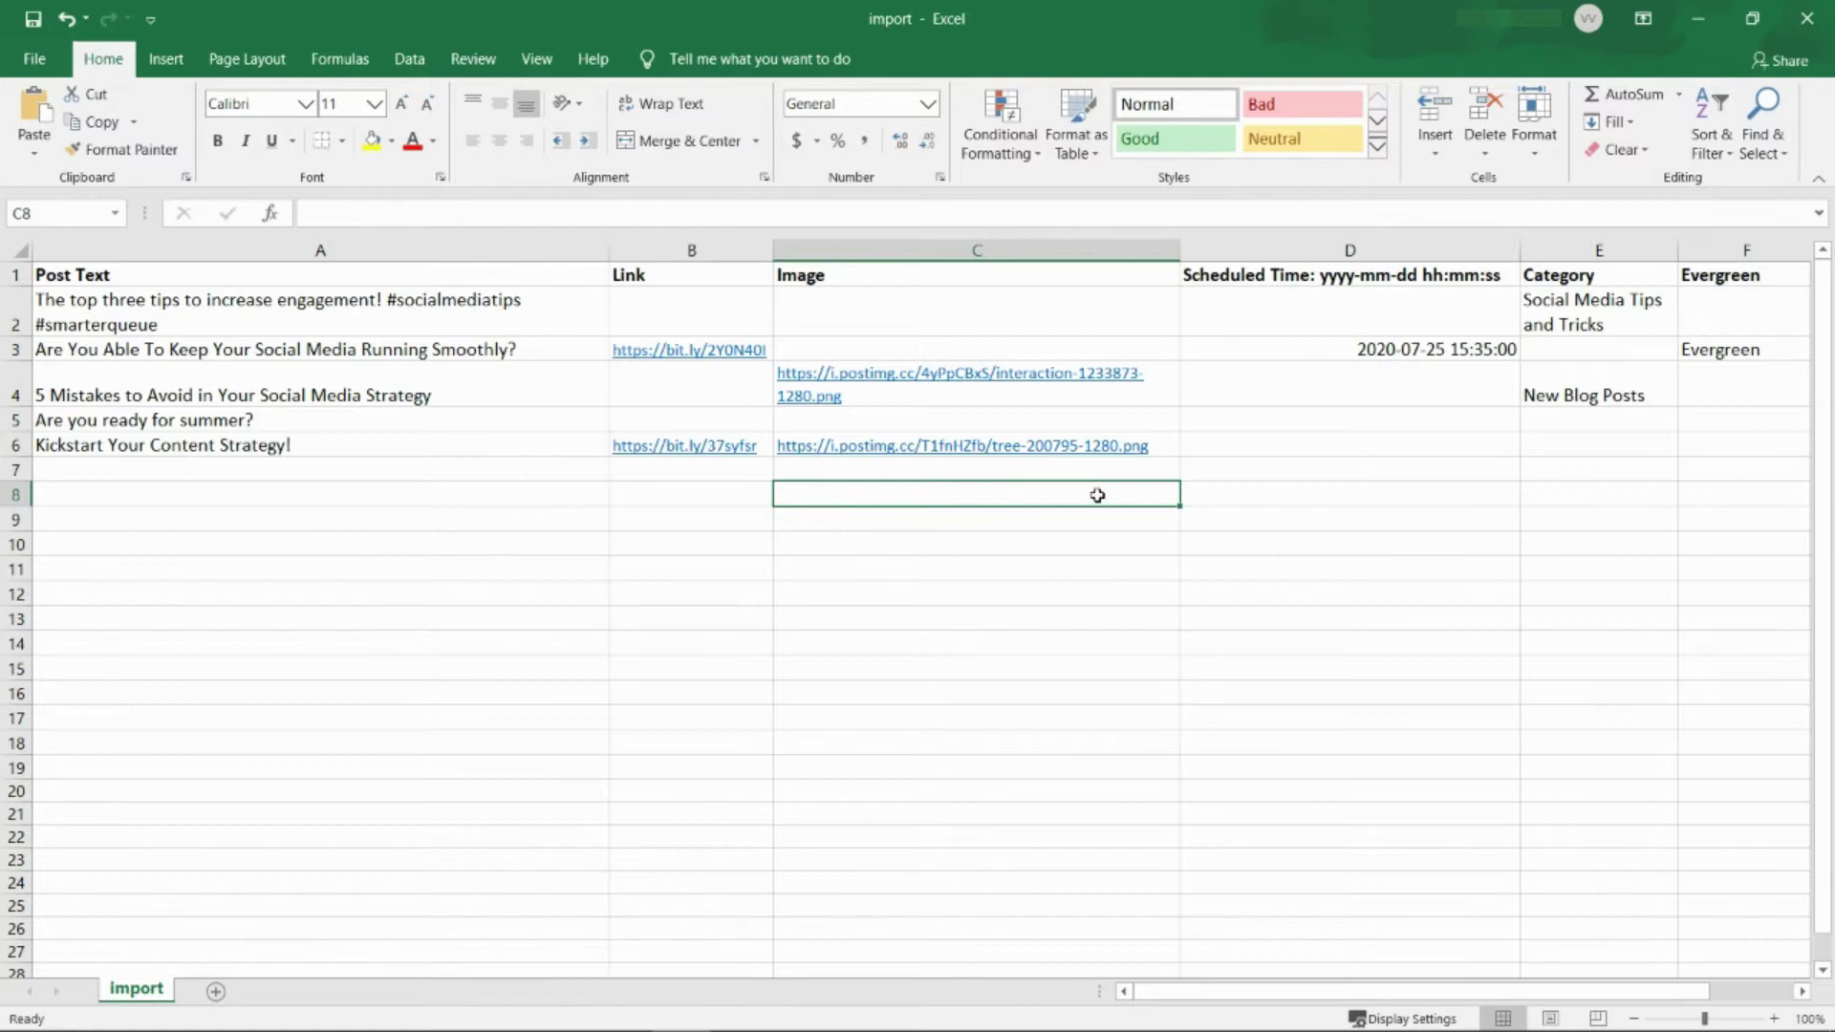
click(1244, 251)
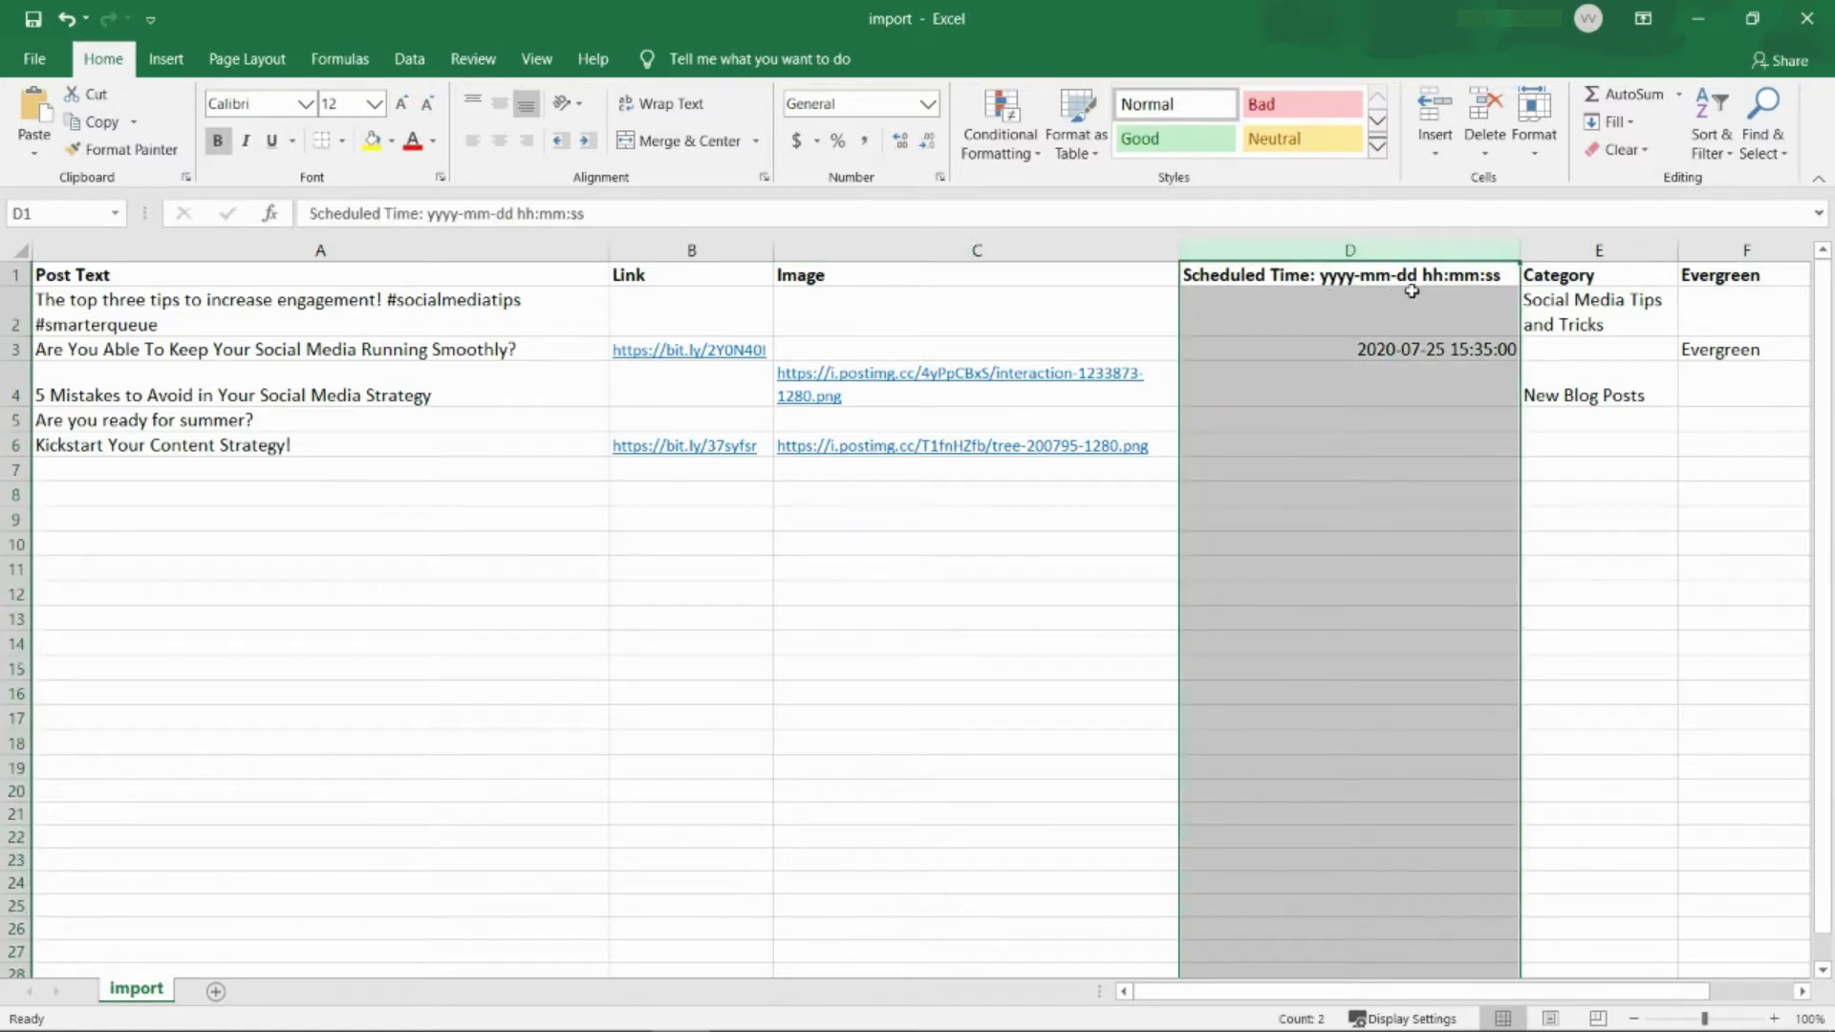
click(1383, 447)
text(202)
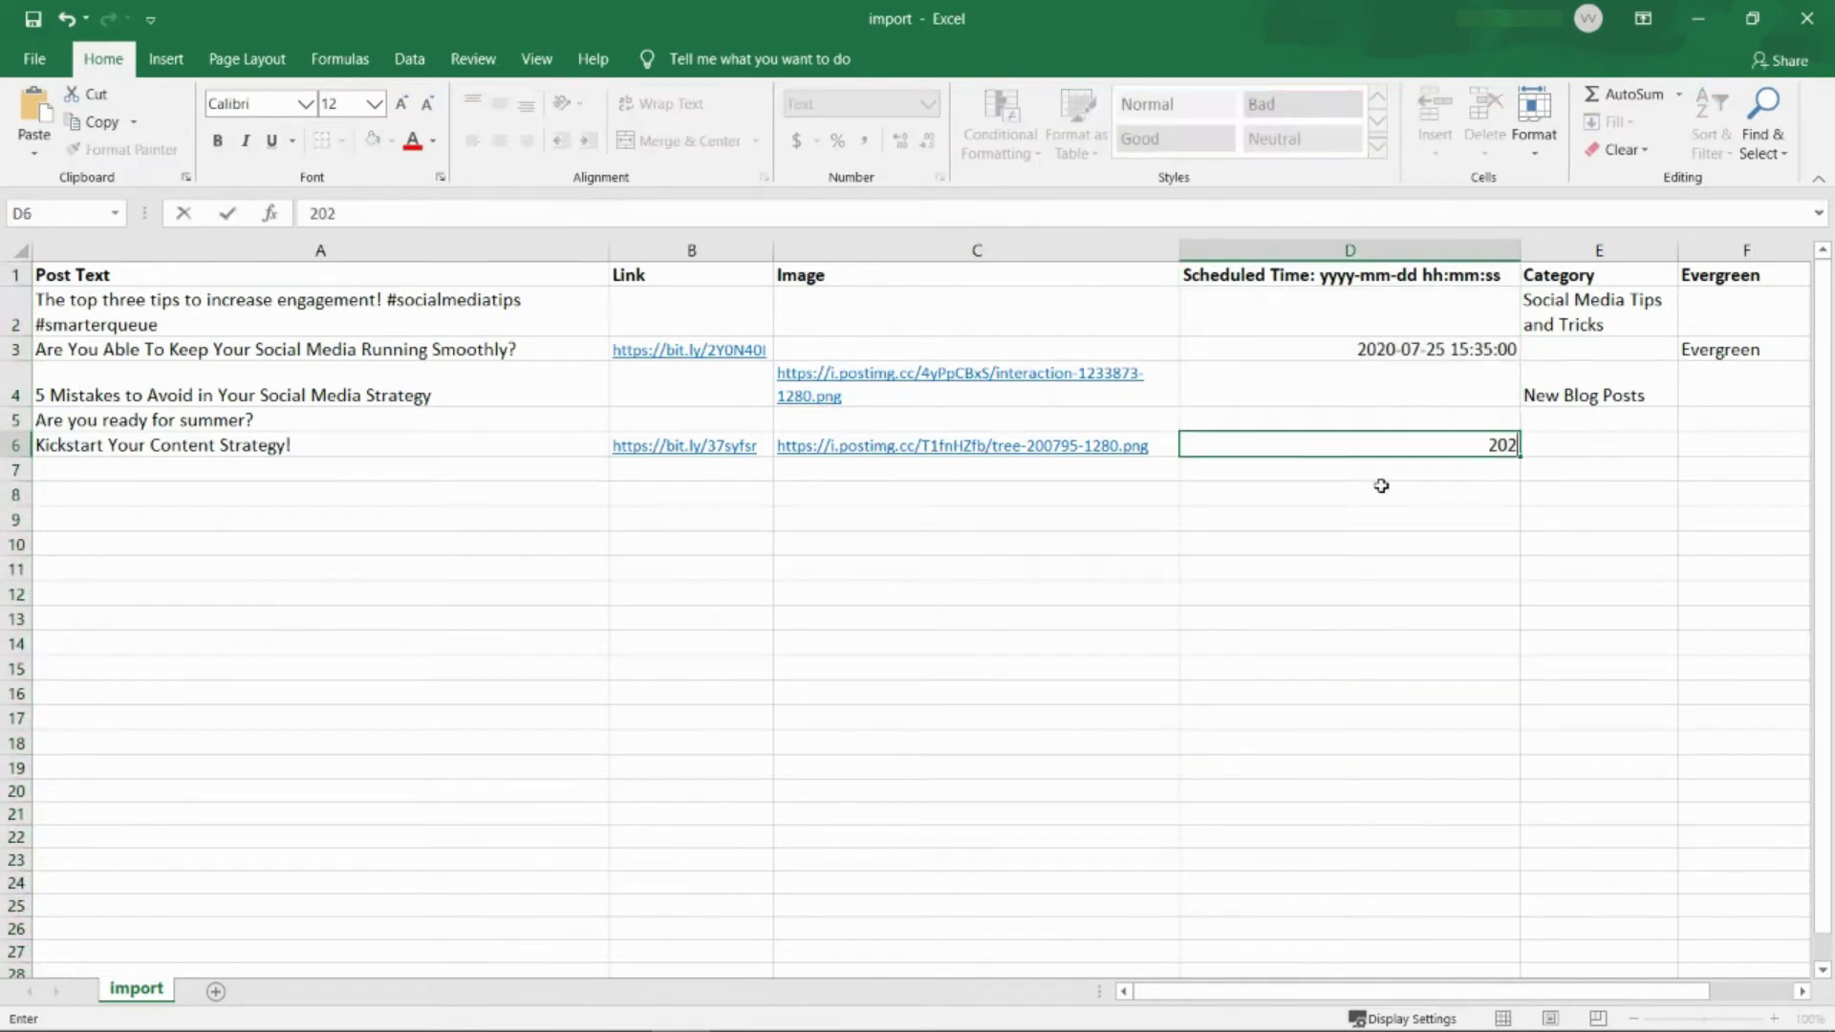
text(0-07-28 16:10:00)
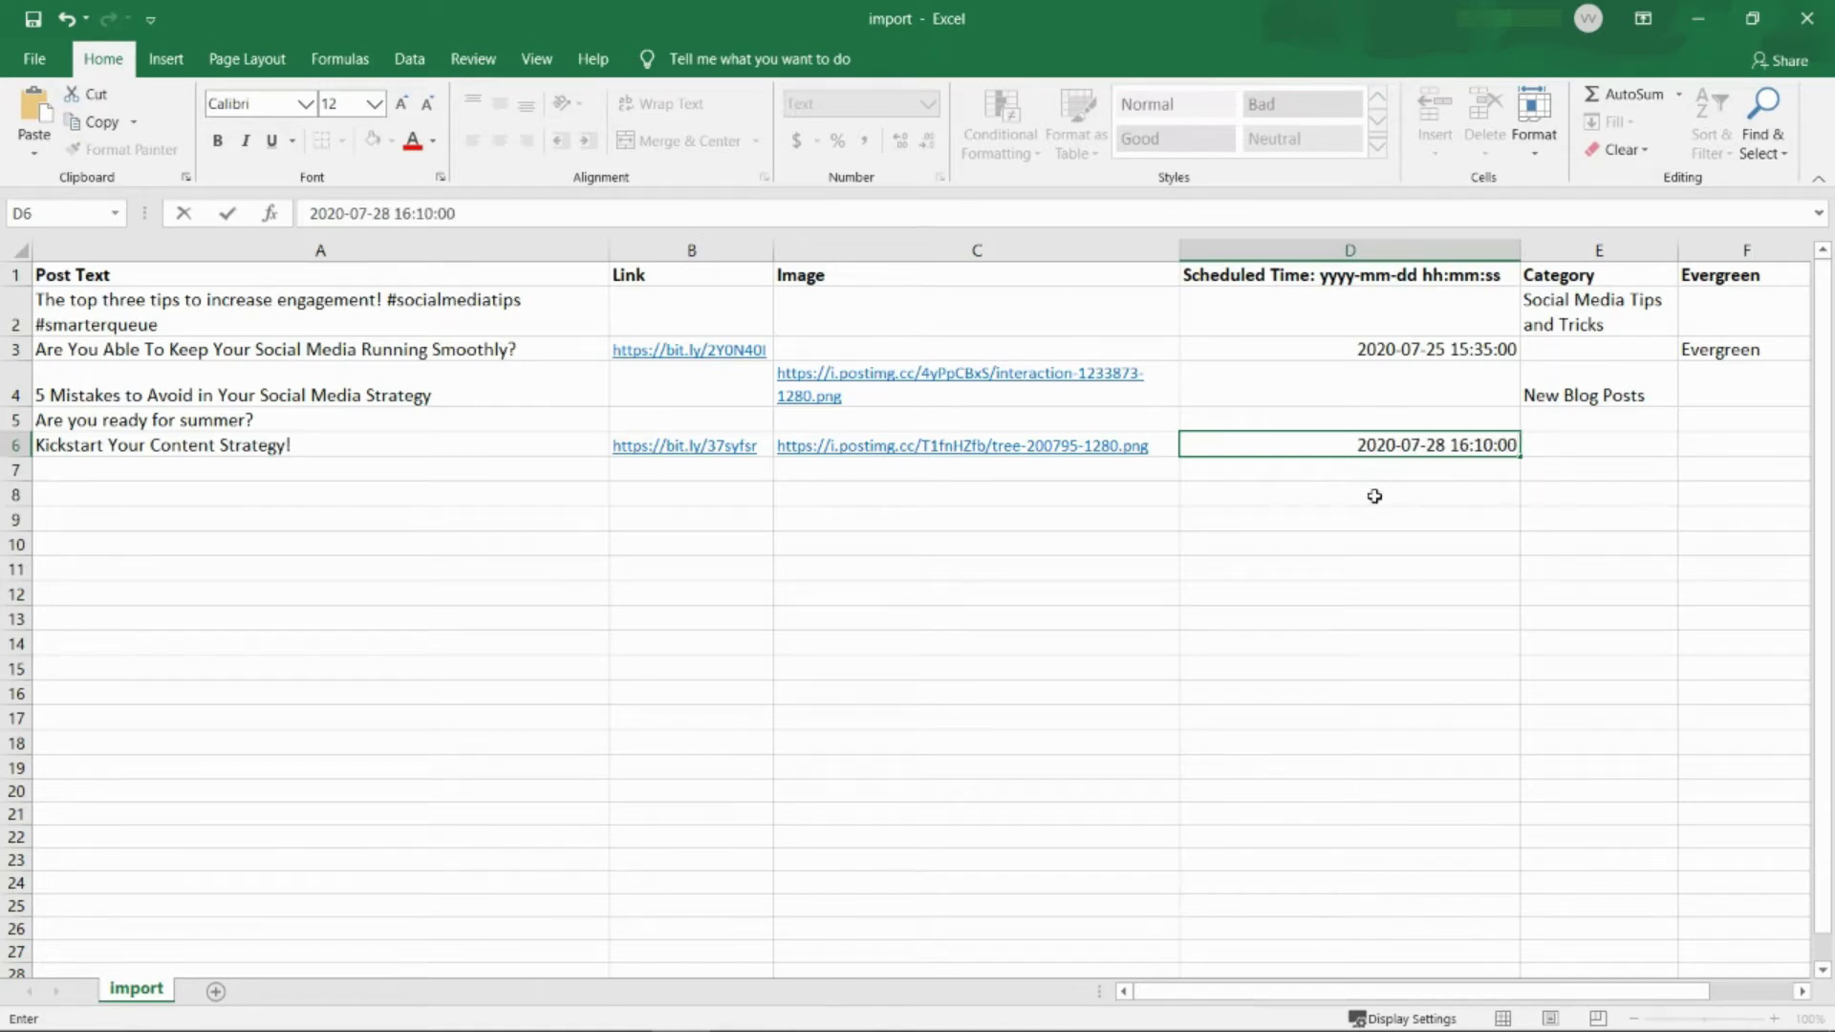
click(1374, 495)
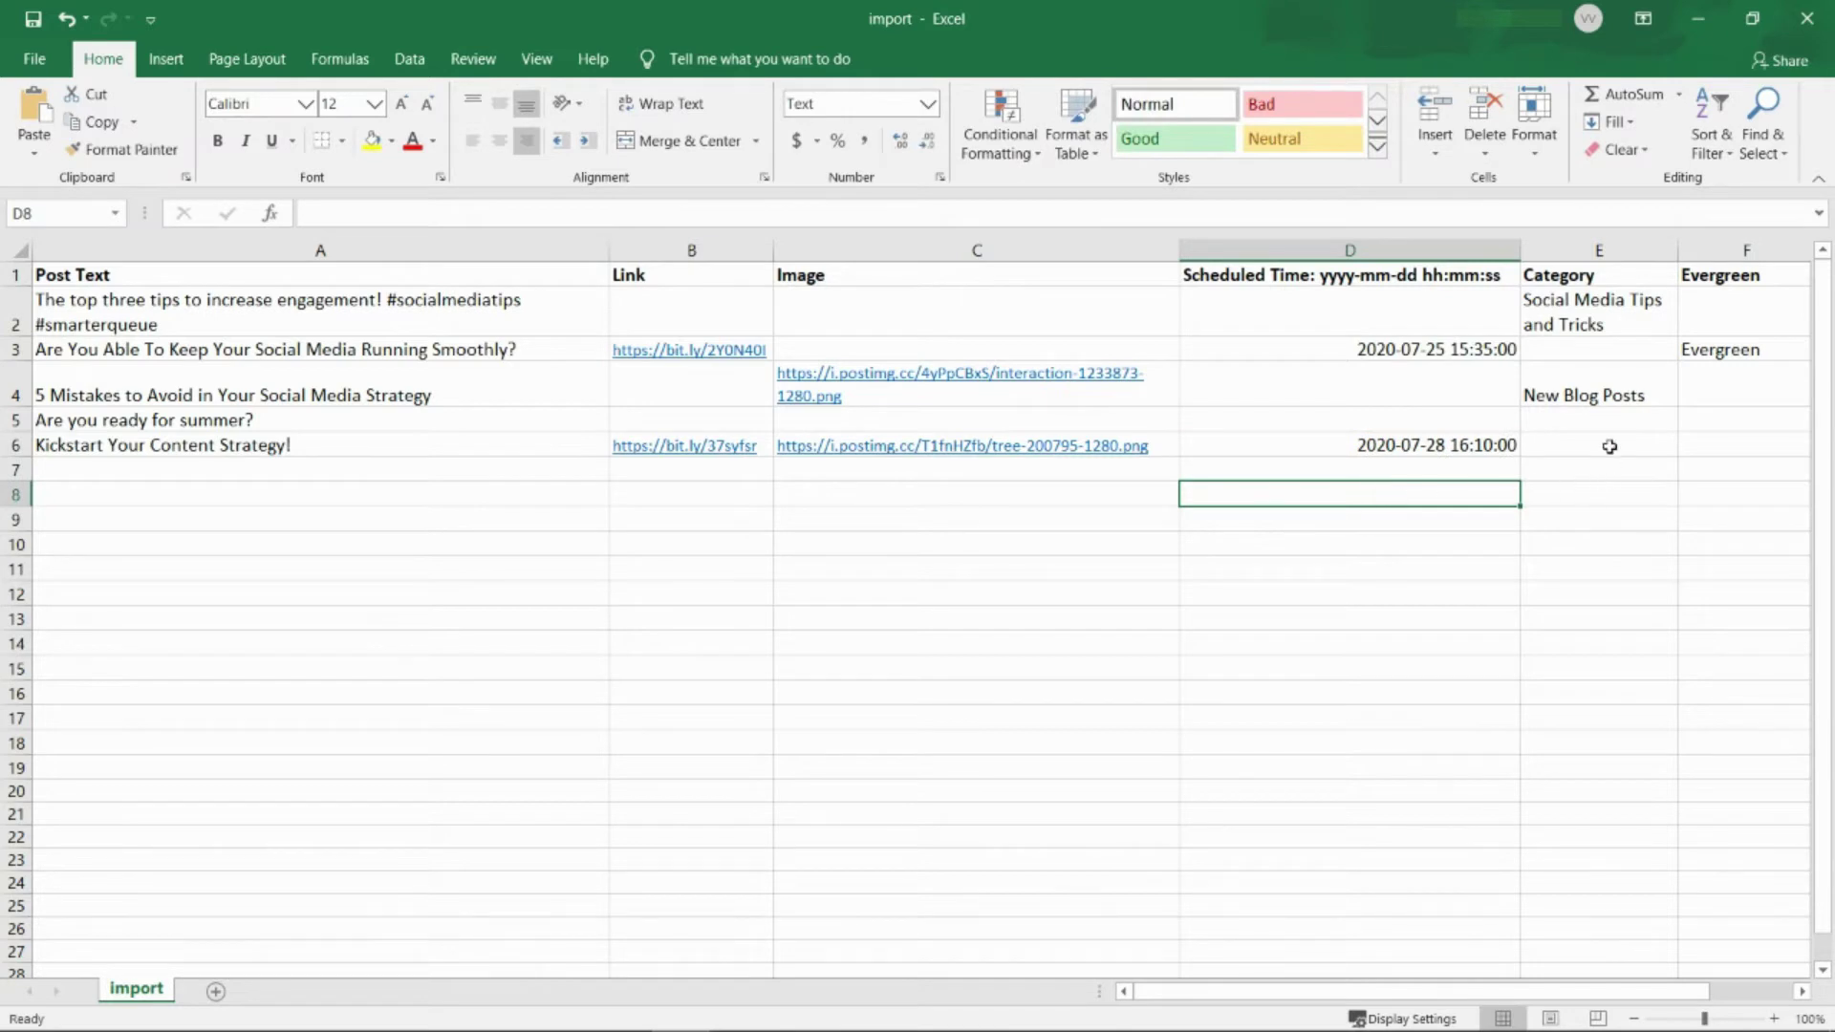
click(1610, 250)
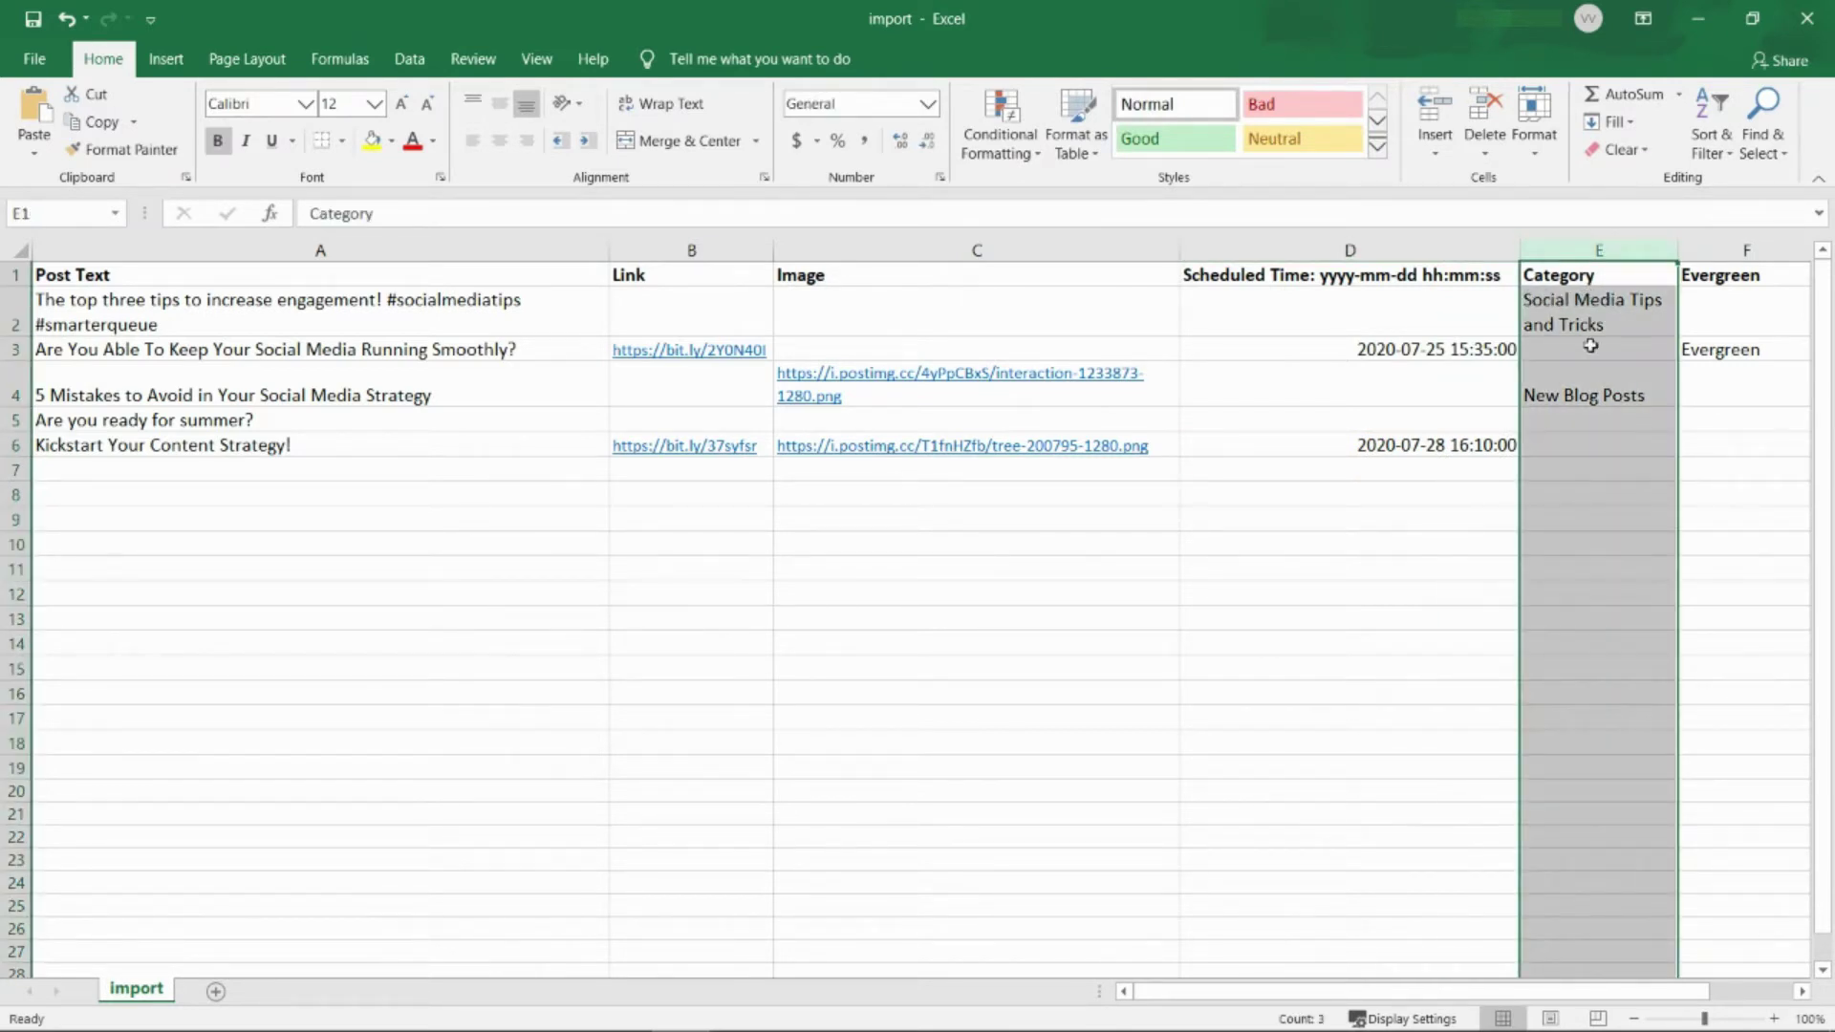
click(1586, 445)
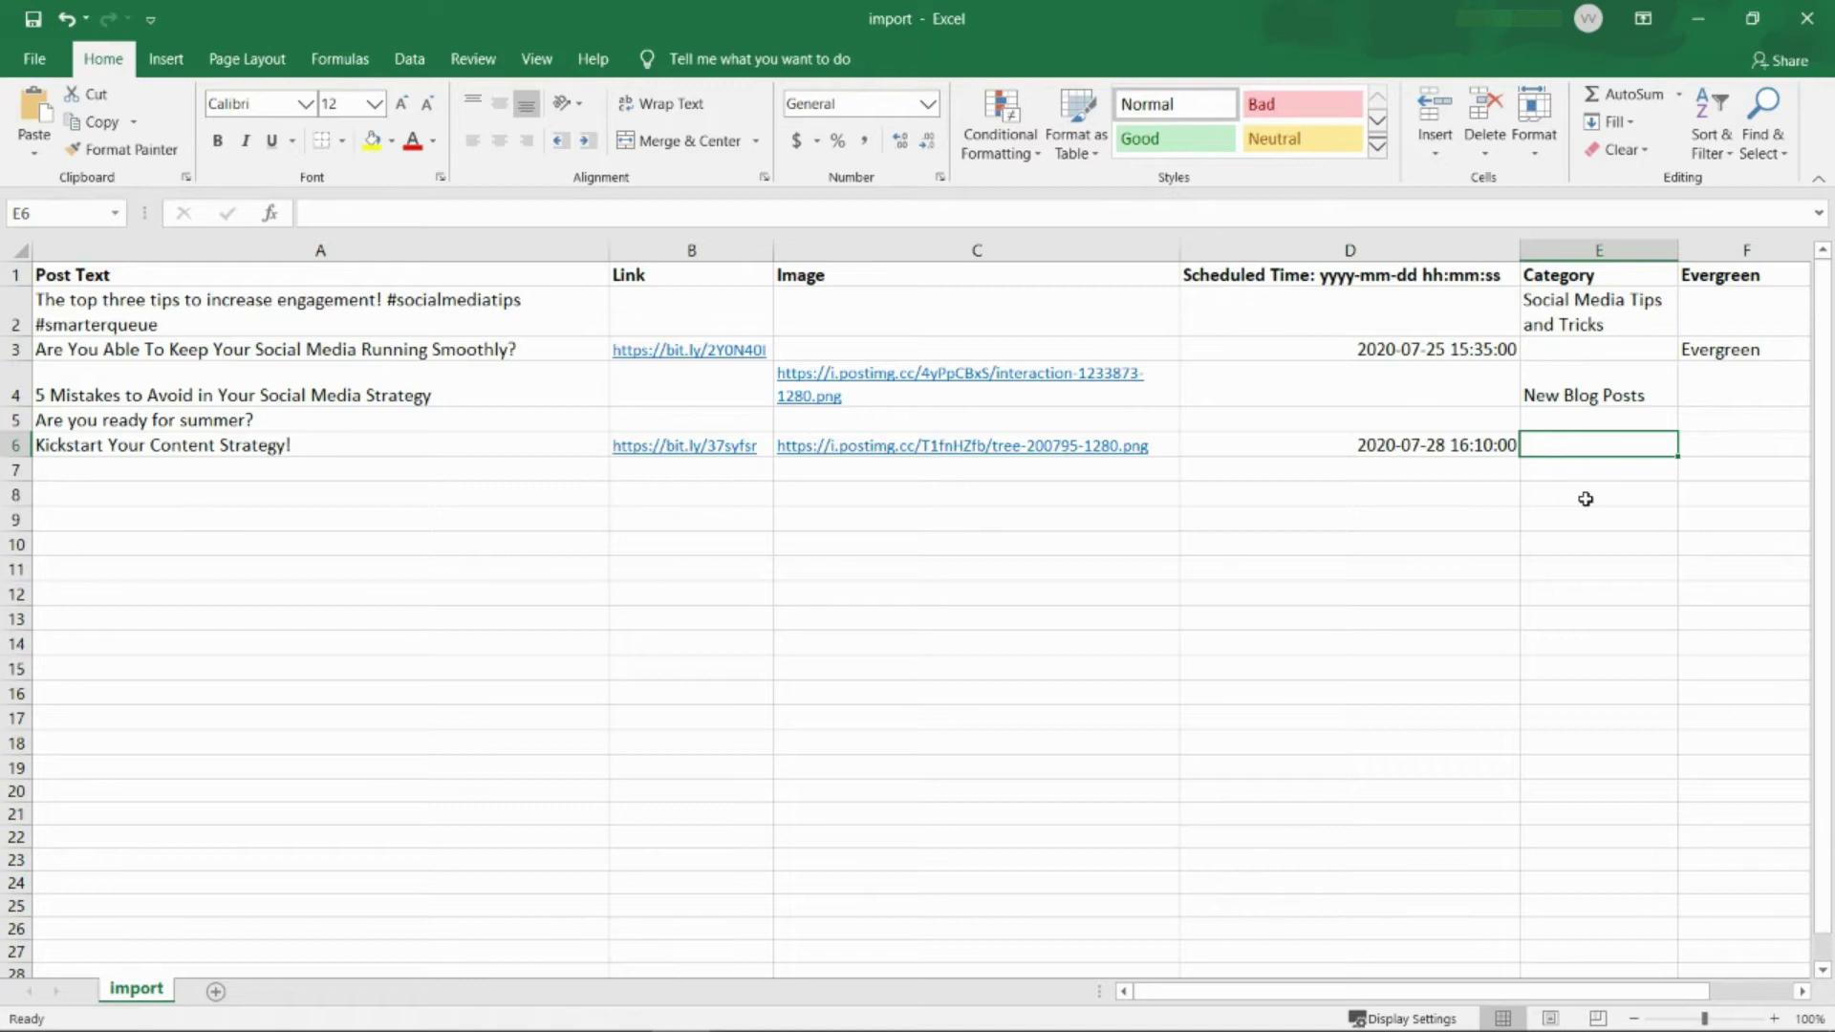
text(Inspiratio)
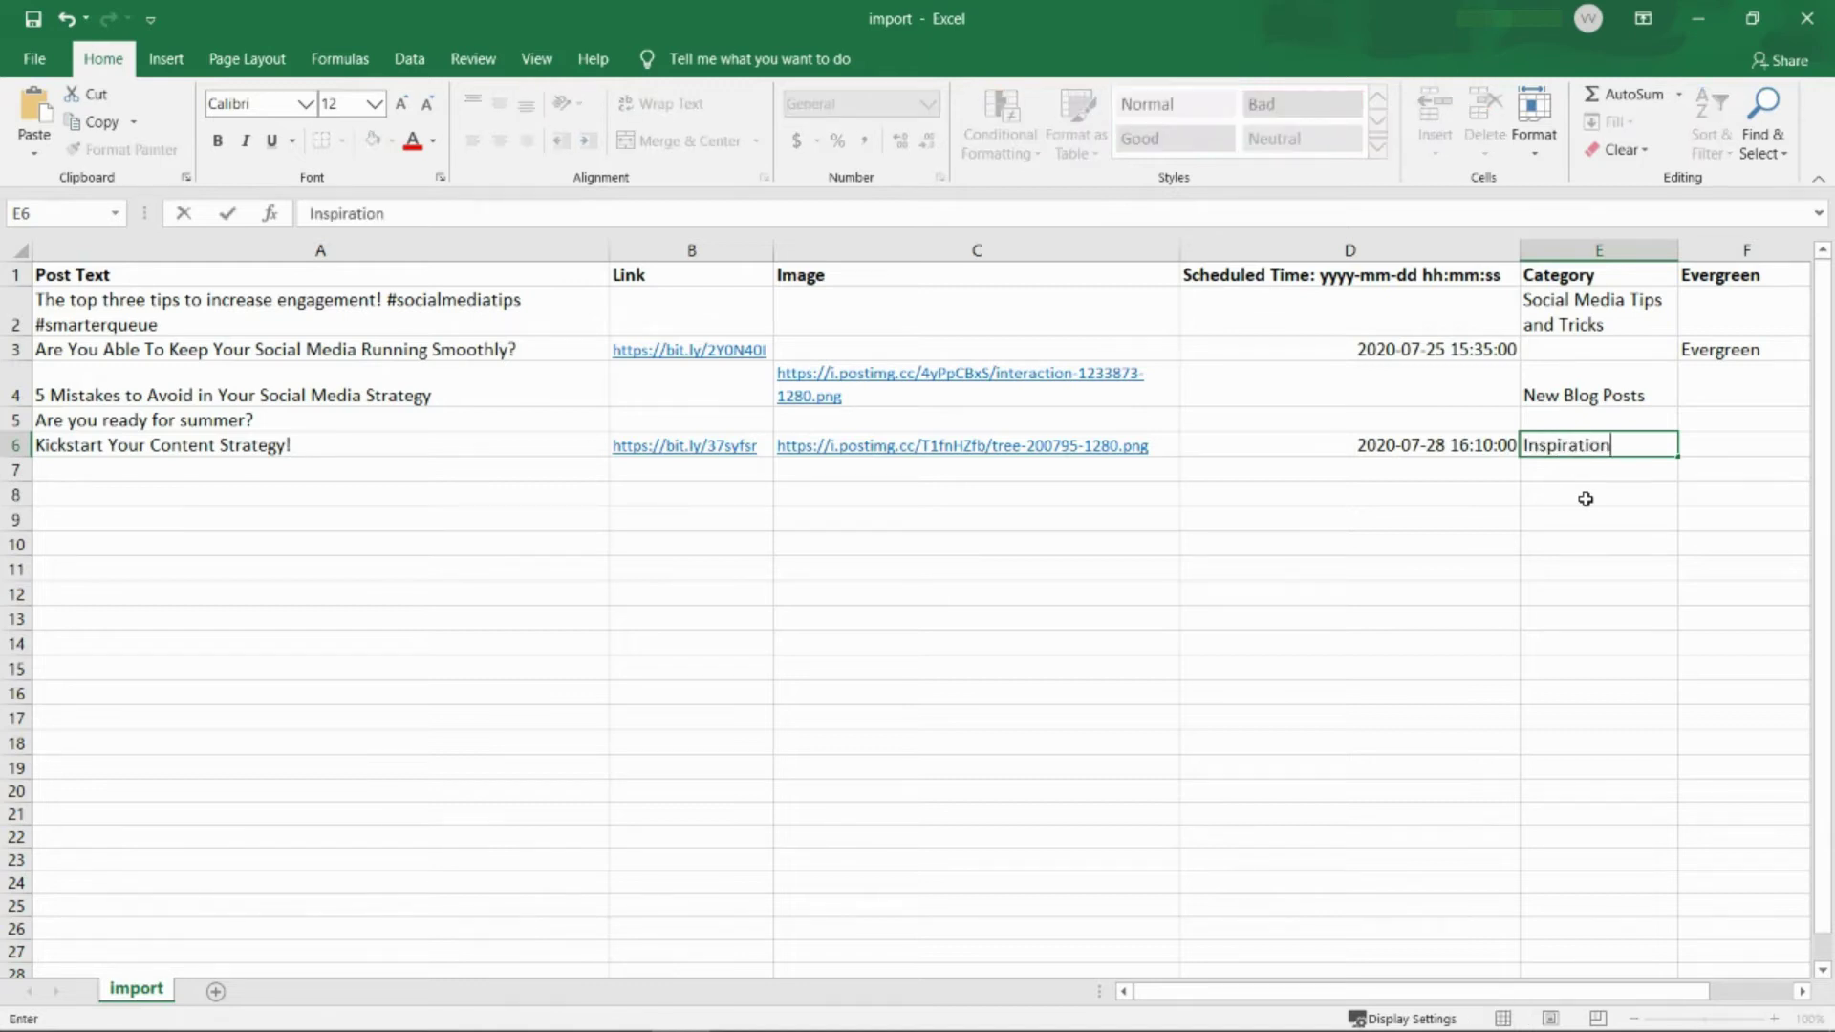
text(n)
click(1586, 497)
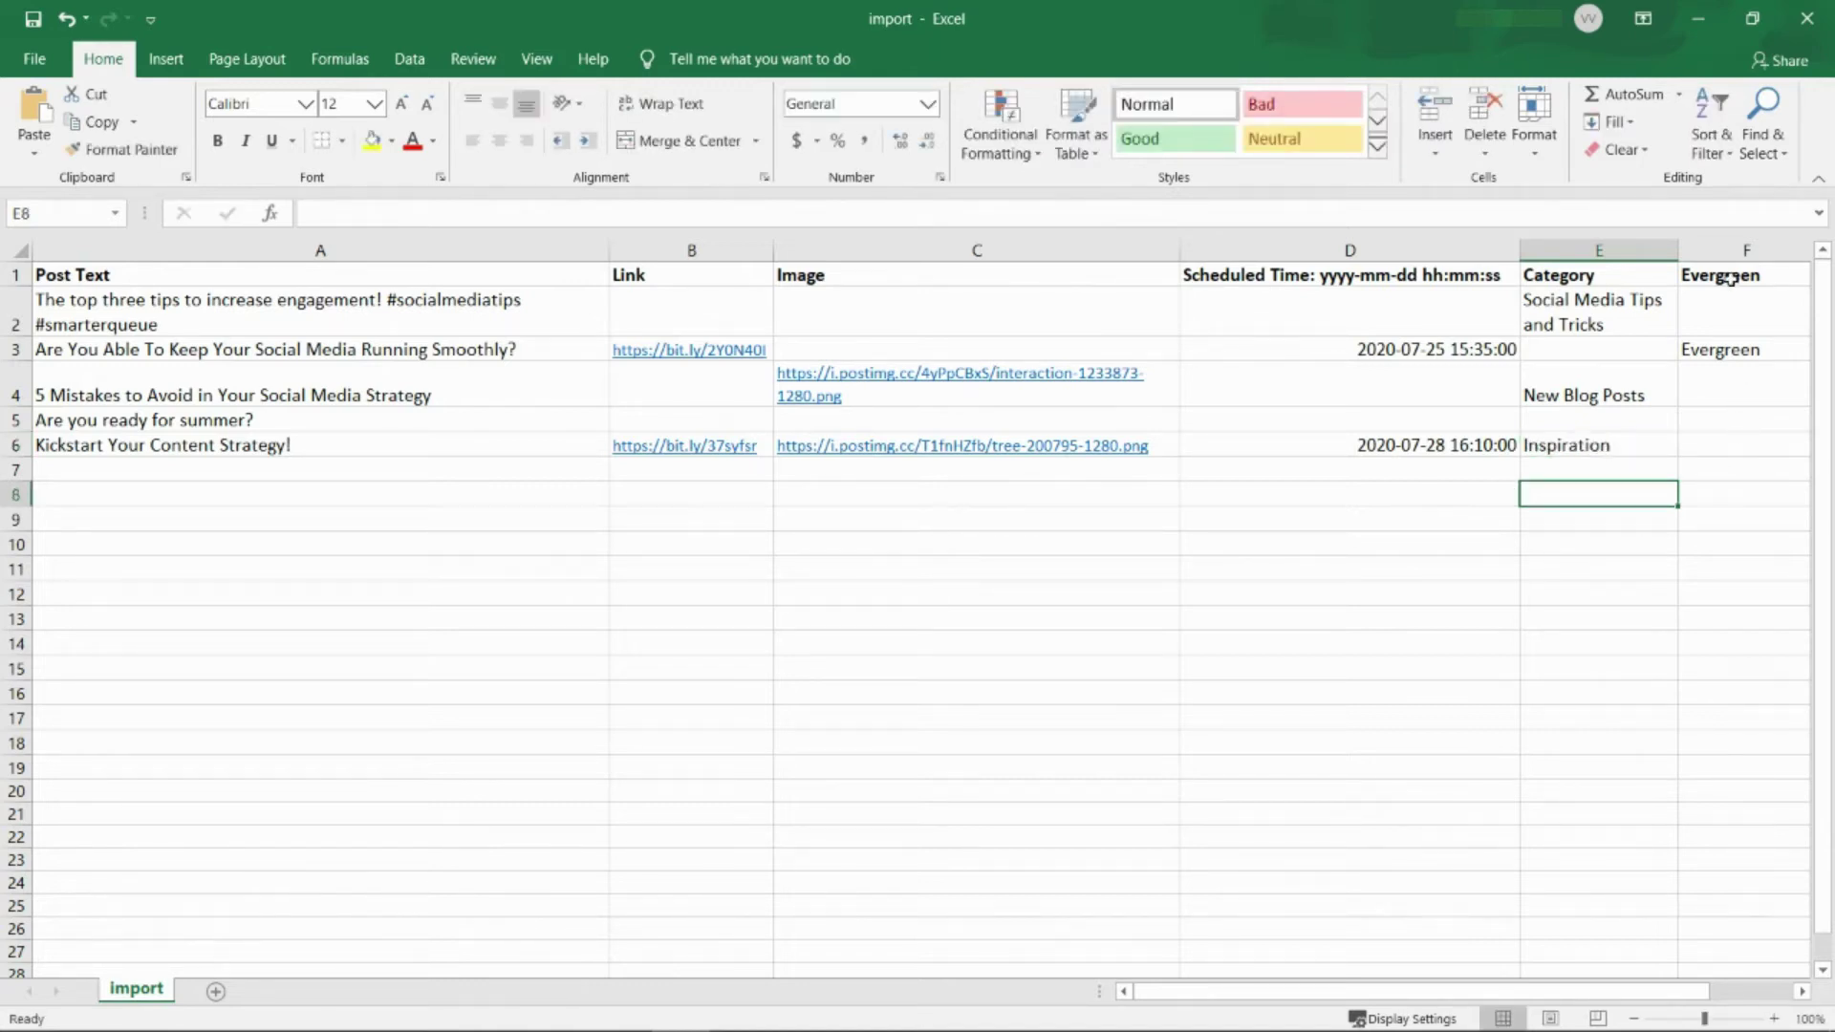
click(1740, 250)
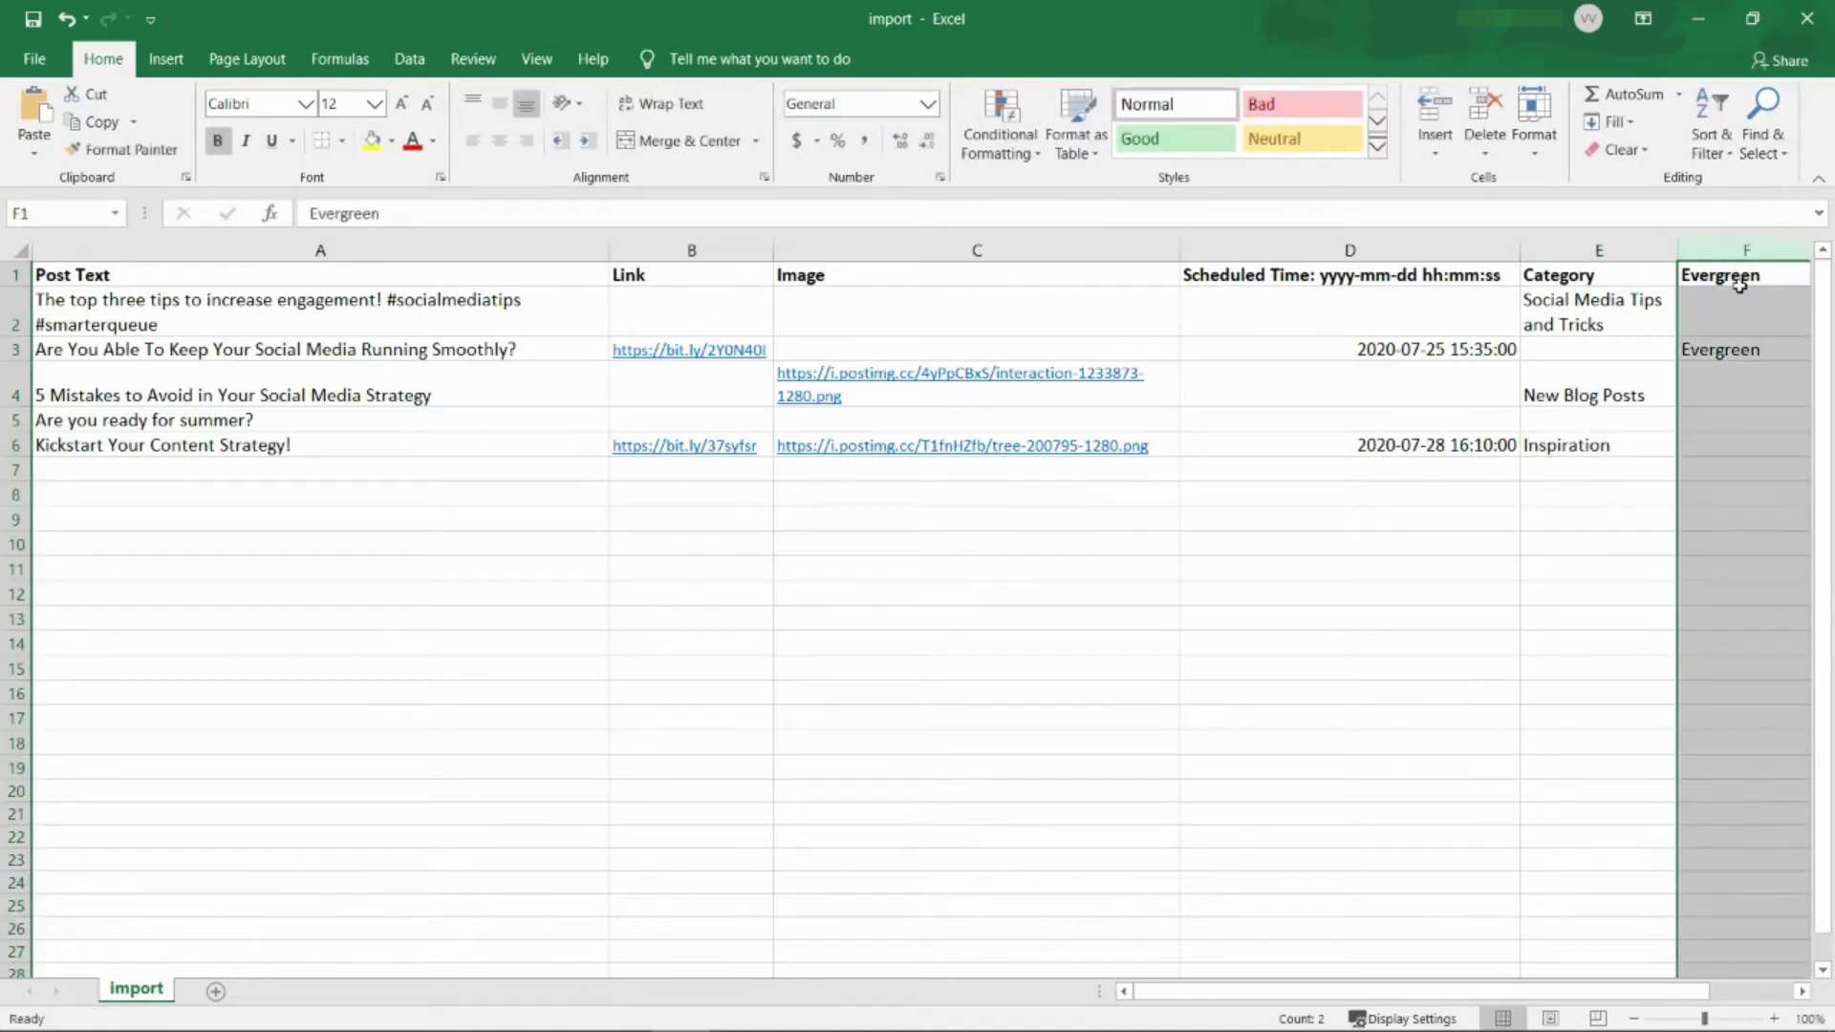
click(1724, 445)
text(Evergreen)
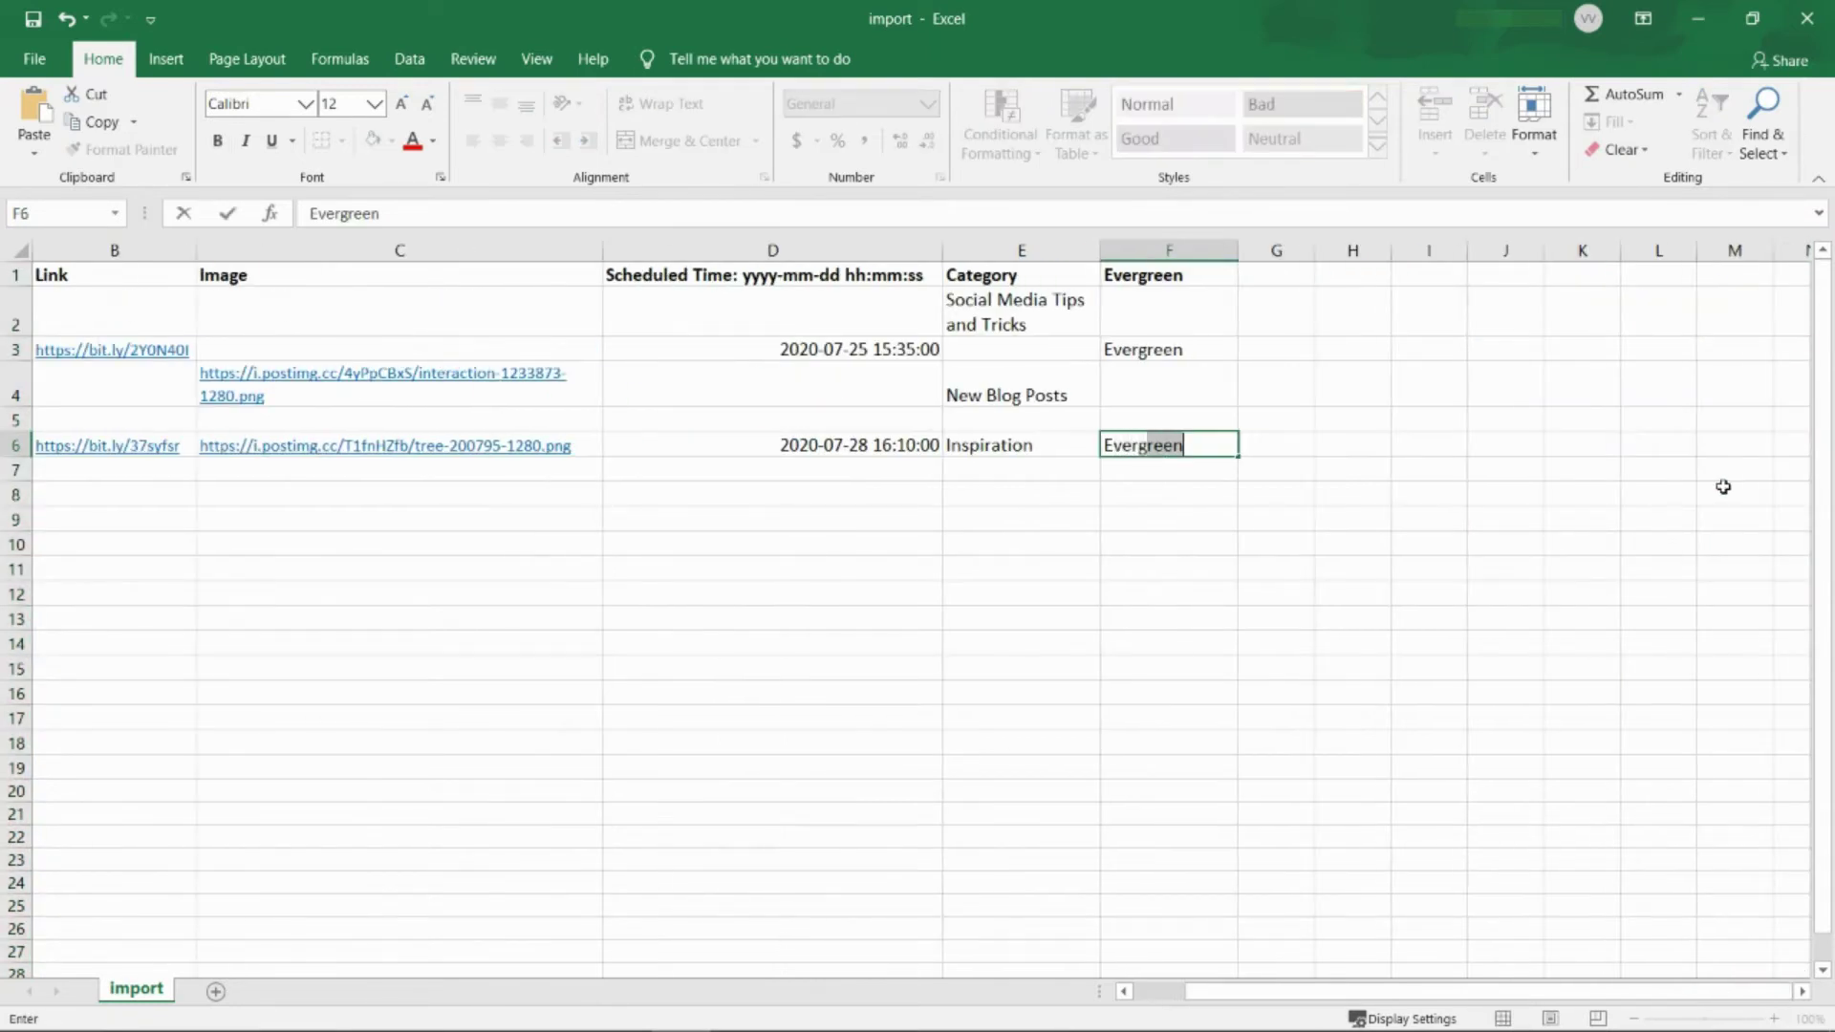
click(1286, 477)
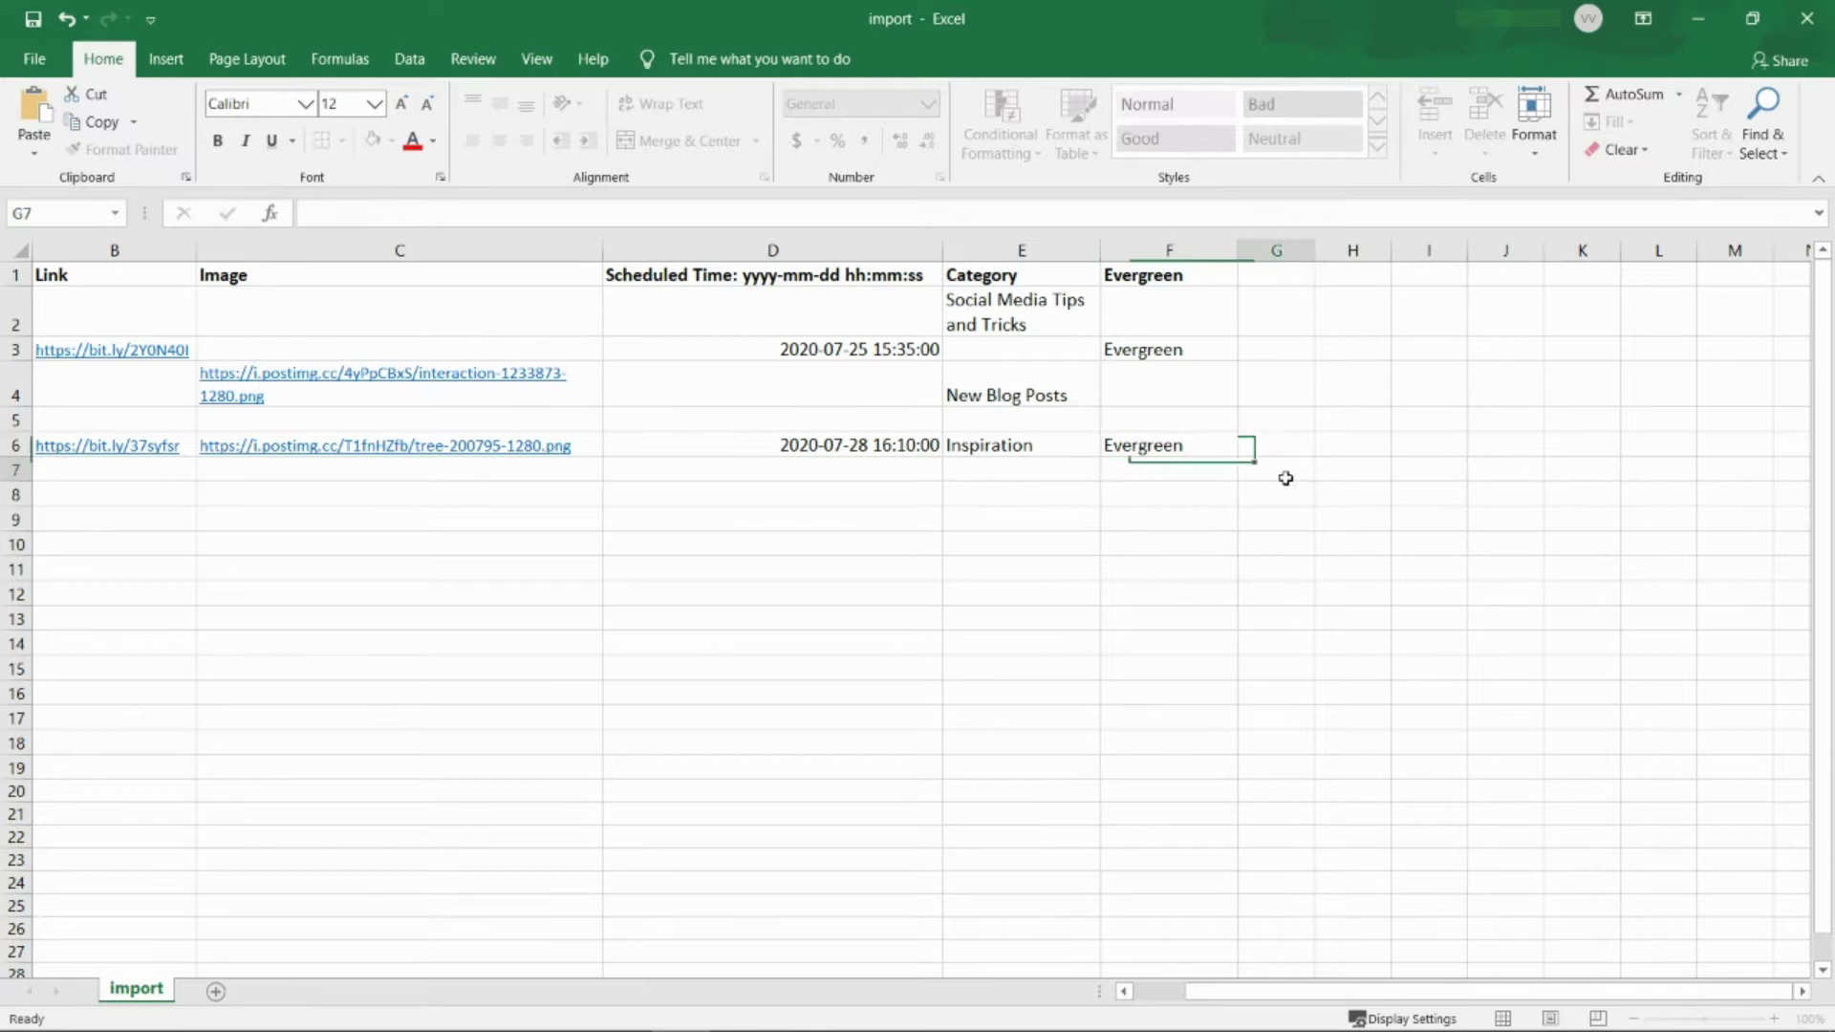
scroll(1291, 478, left, 1)
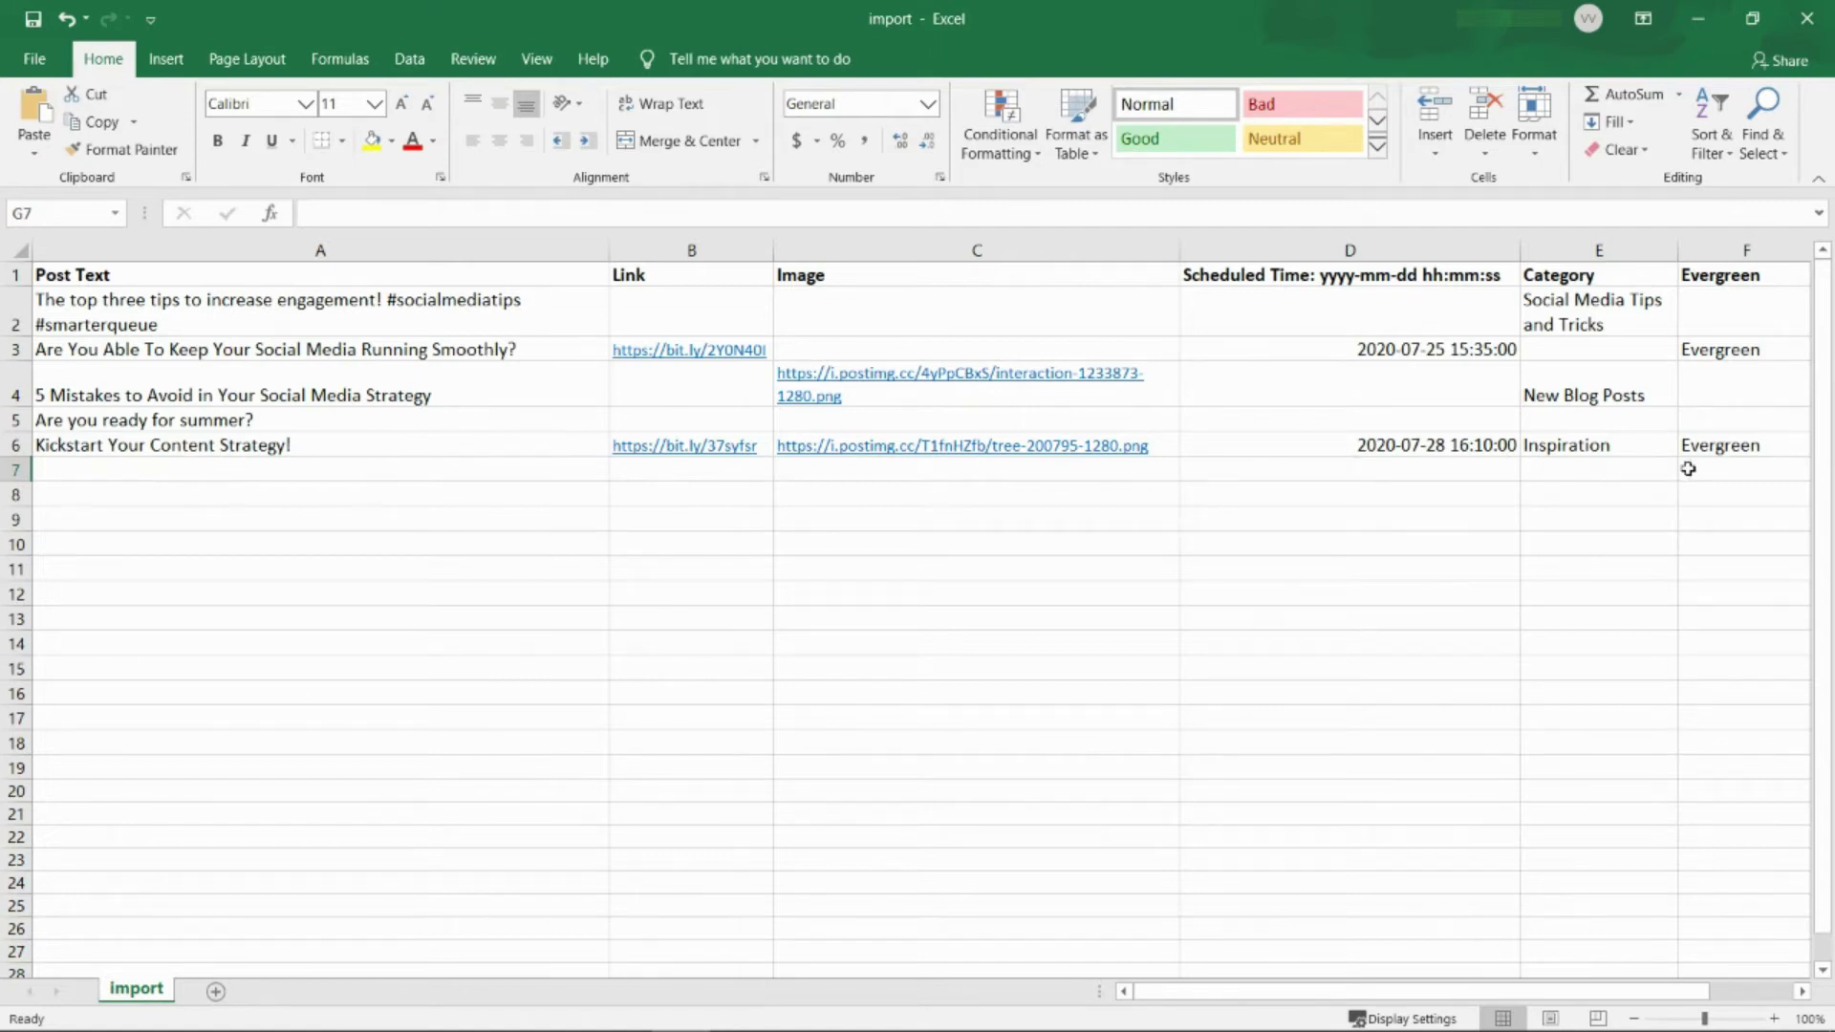
click(680, 316)
click(893, 323)
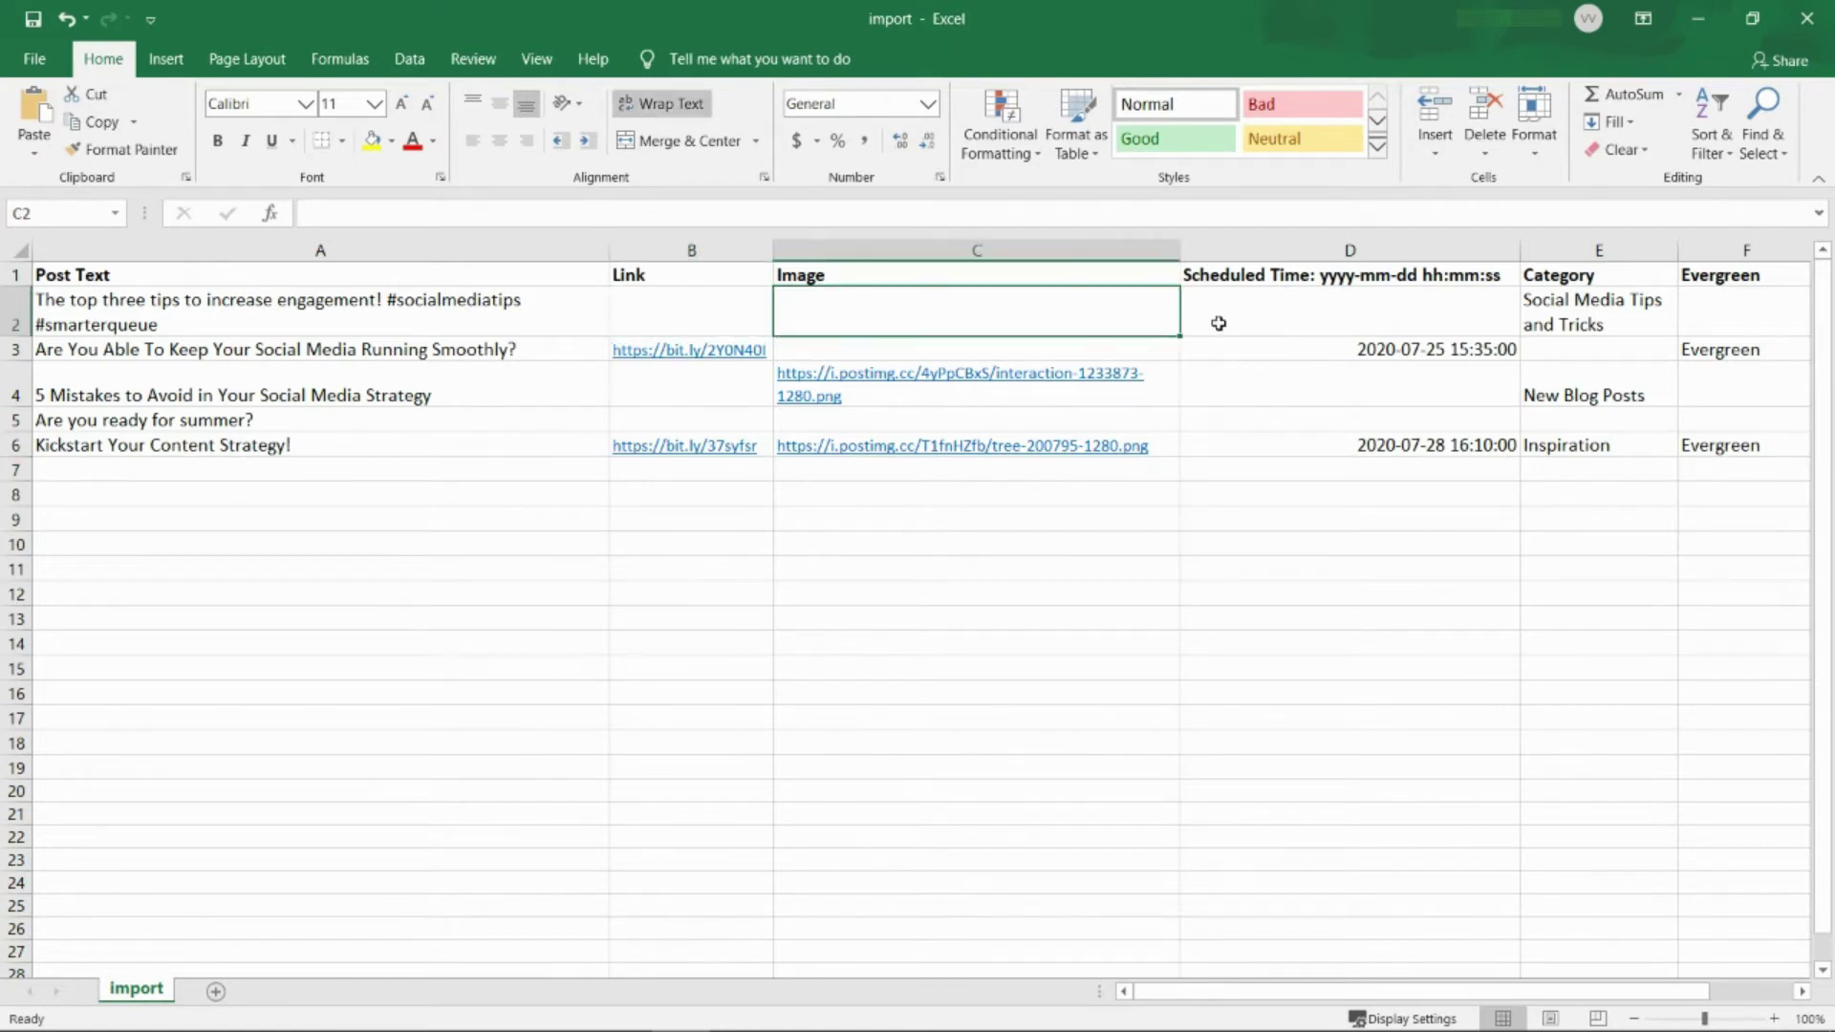
click(1225, 325)
click(1223, 396)
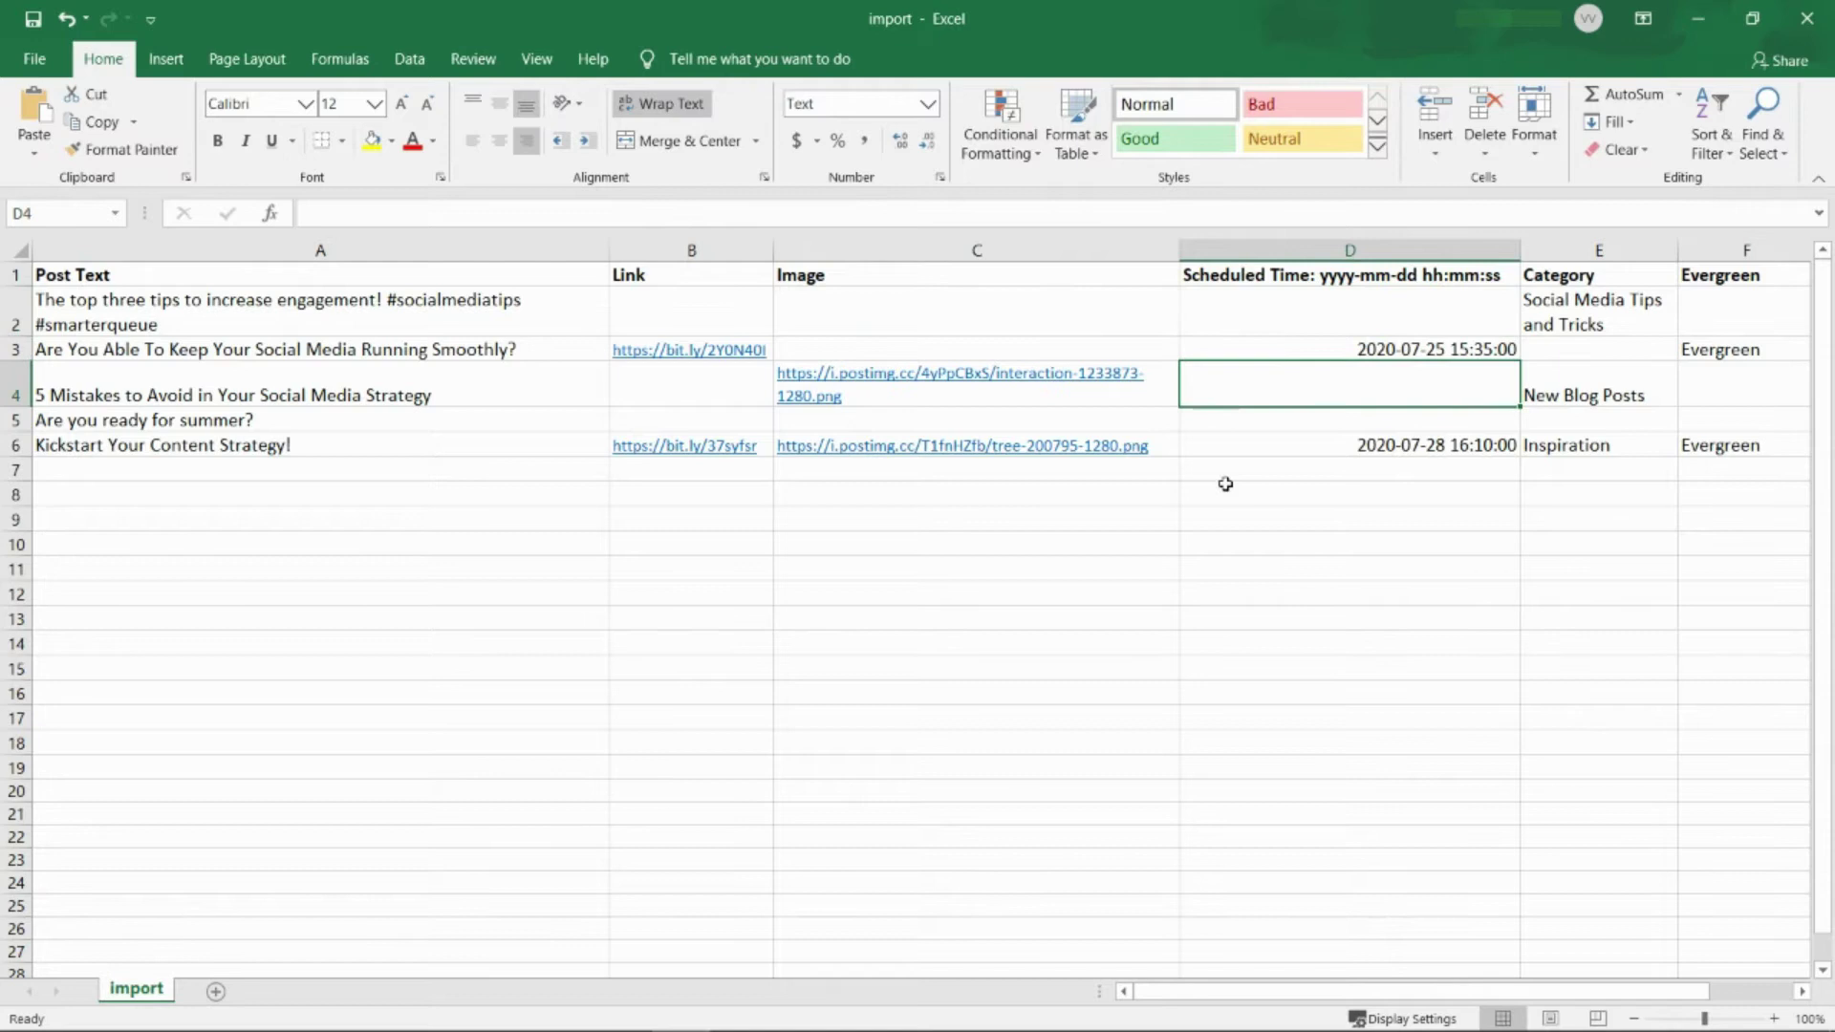
click(1229, 497)
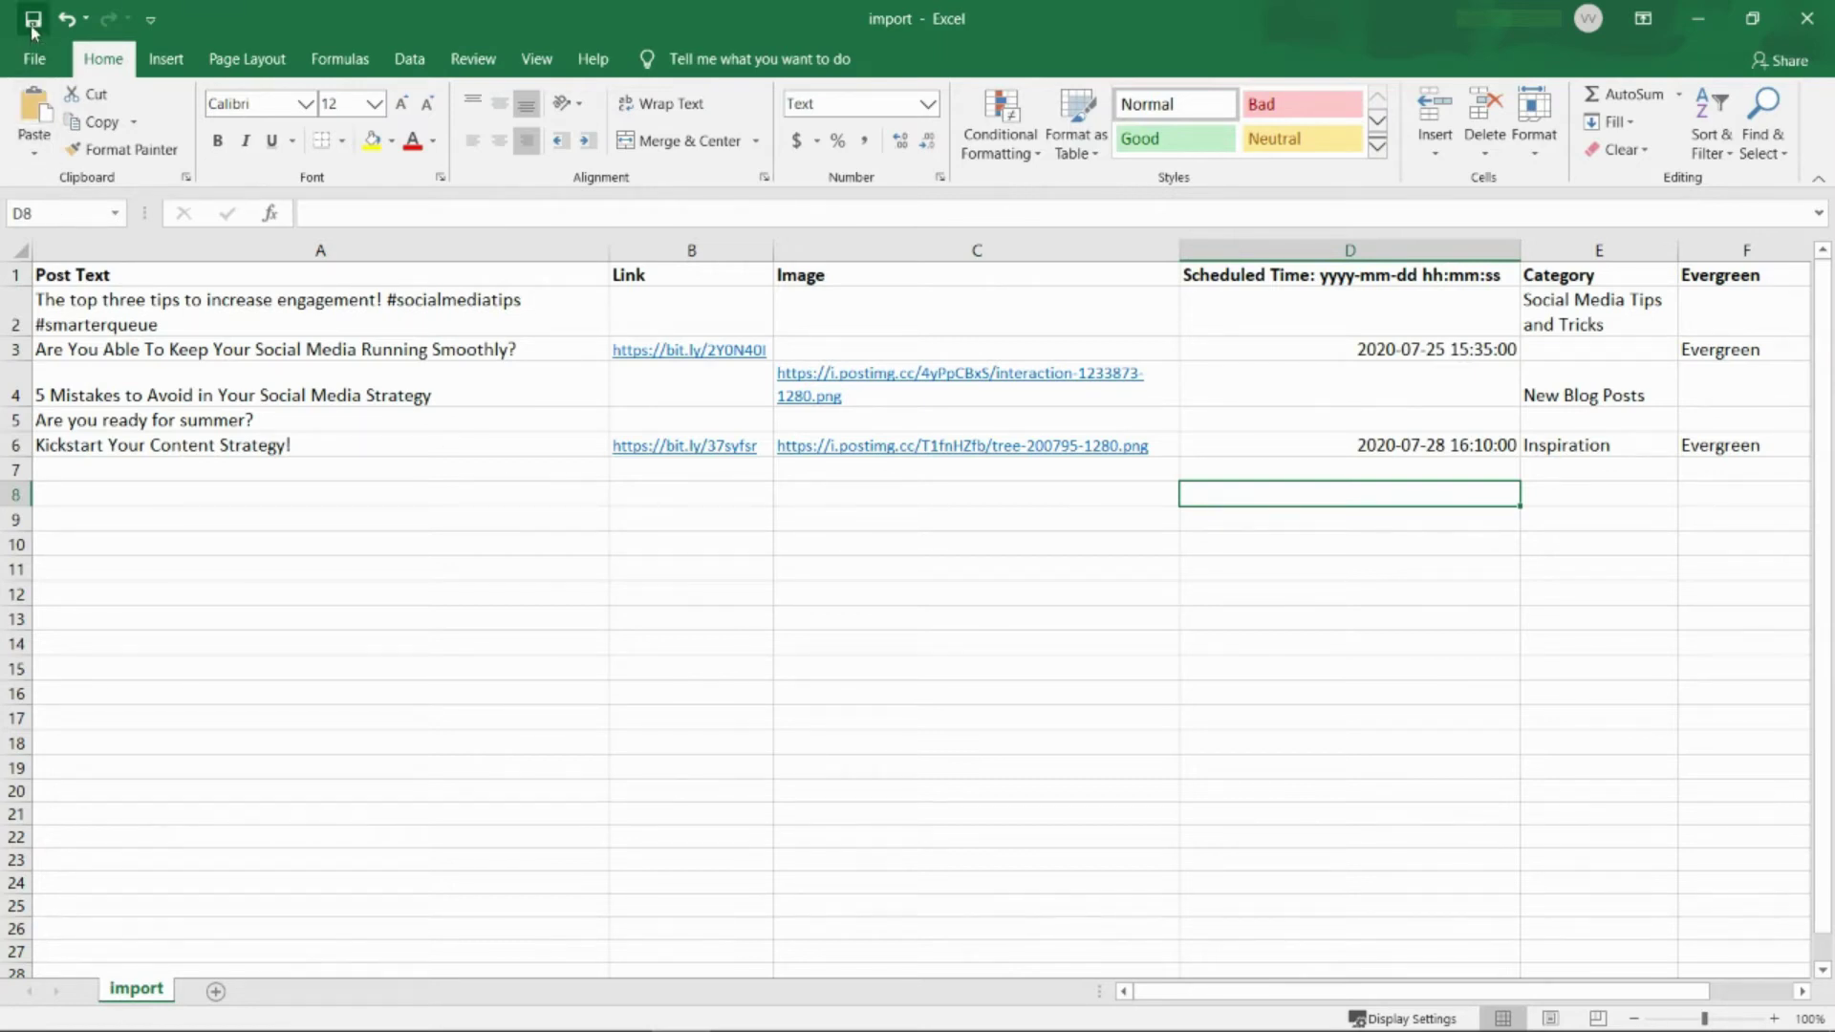
Step: Save the sheet to the Desktop as CSV UTF-8 (Comma delimited) named SmarterQueue Upload CSV
click(35, 59)
click(48, 372)
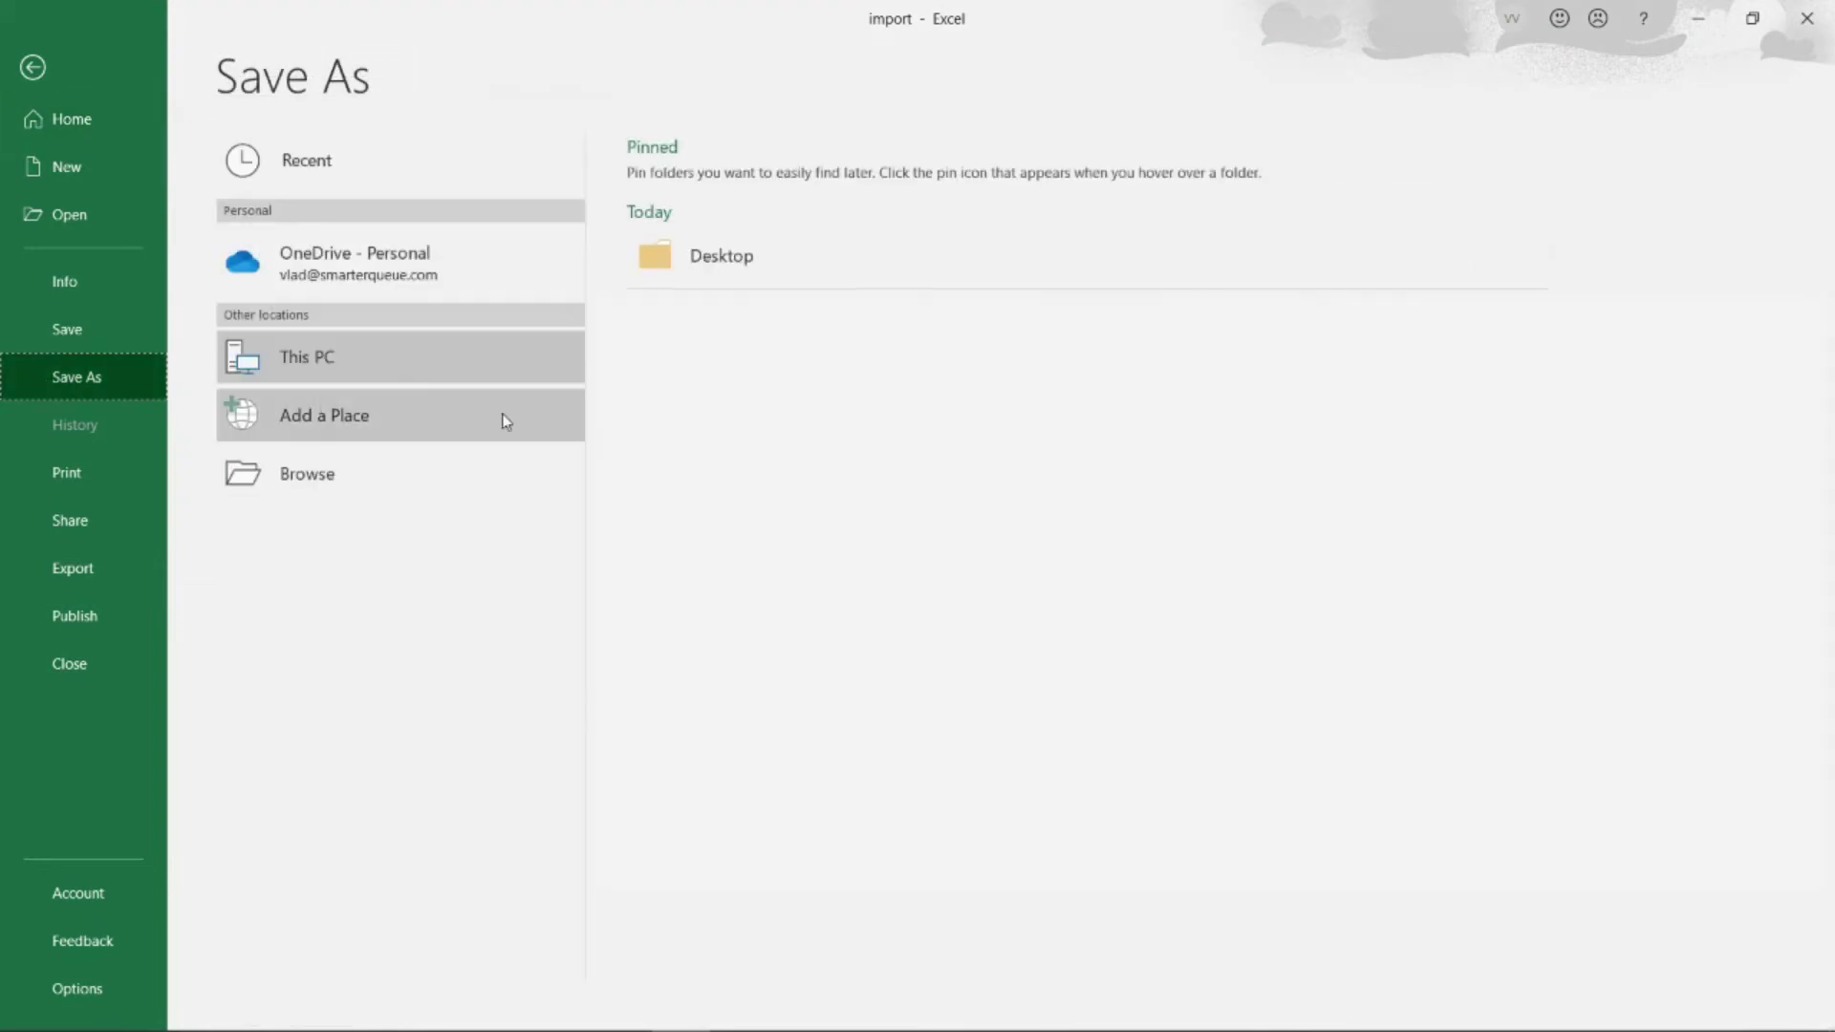
click(766, 254)
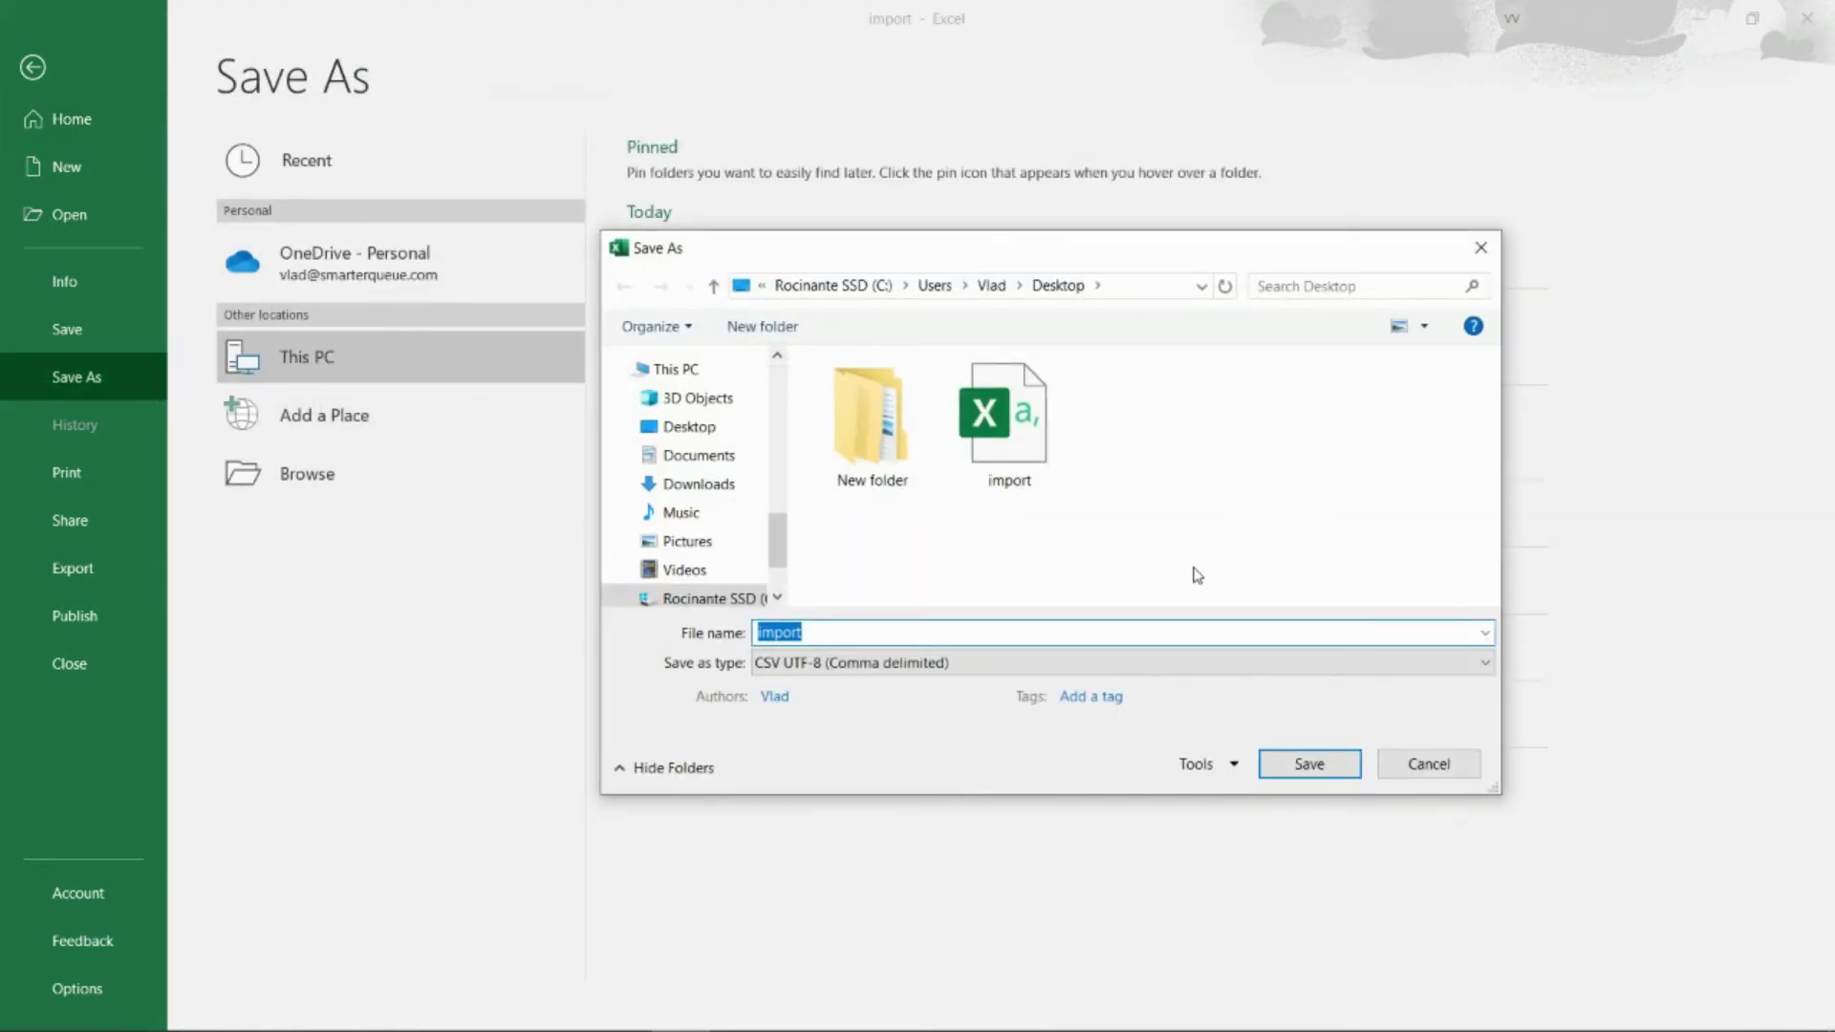
scroll(1184, 659, up, 4)
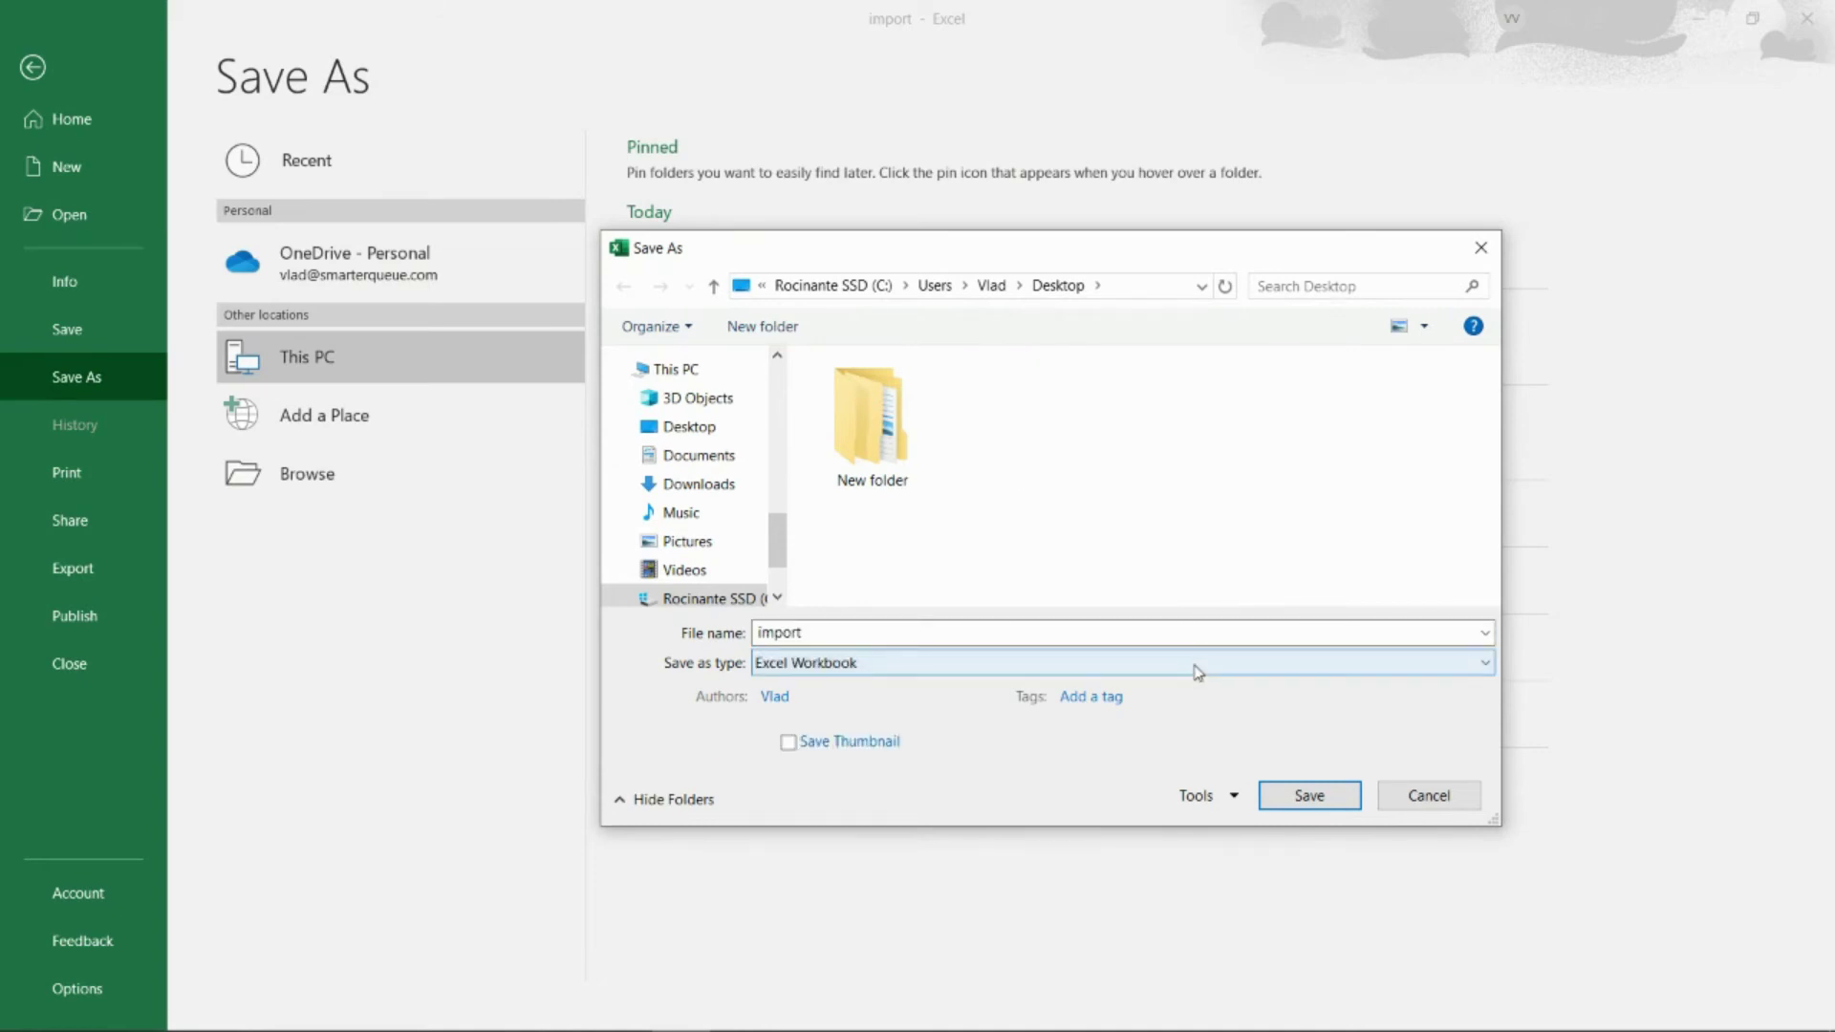
click(1195, 669)
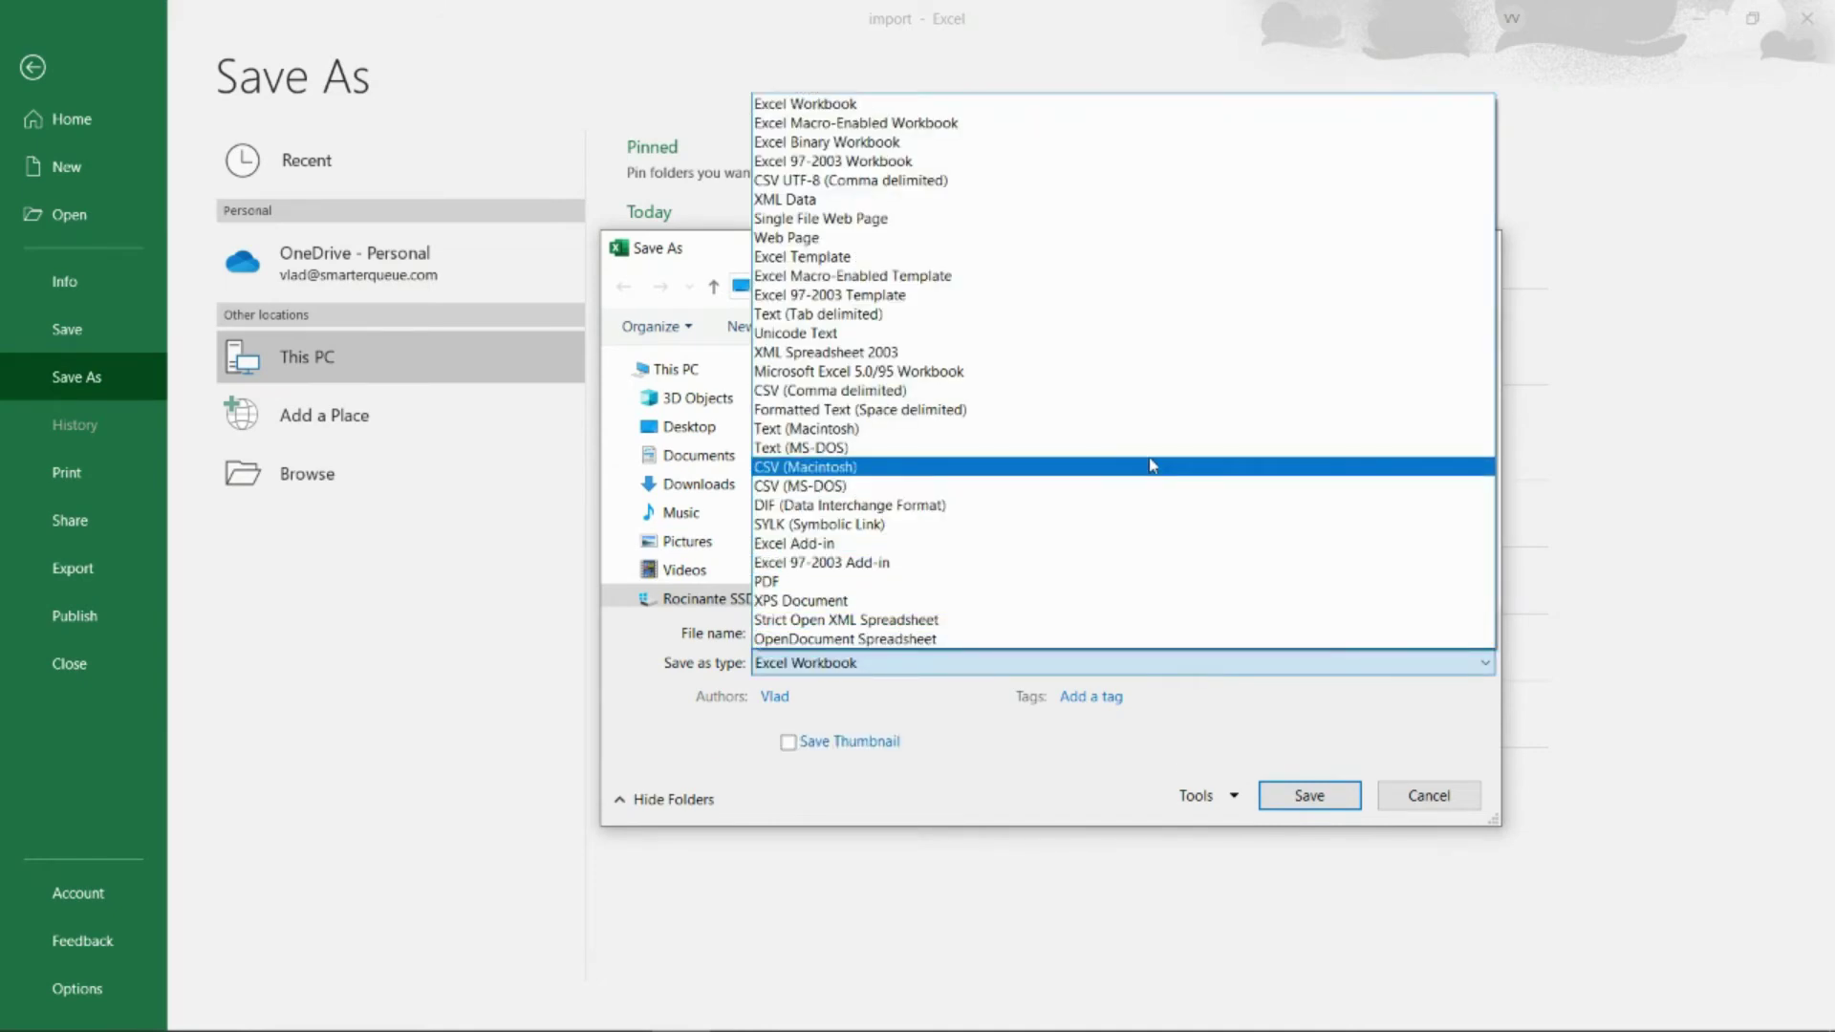
click(1095, 190)
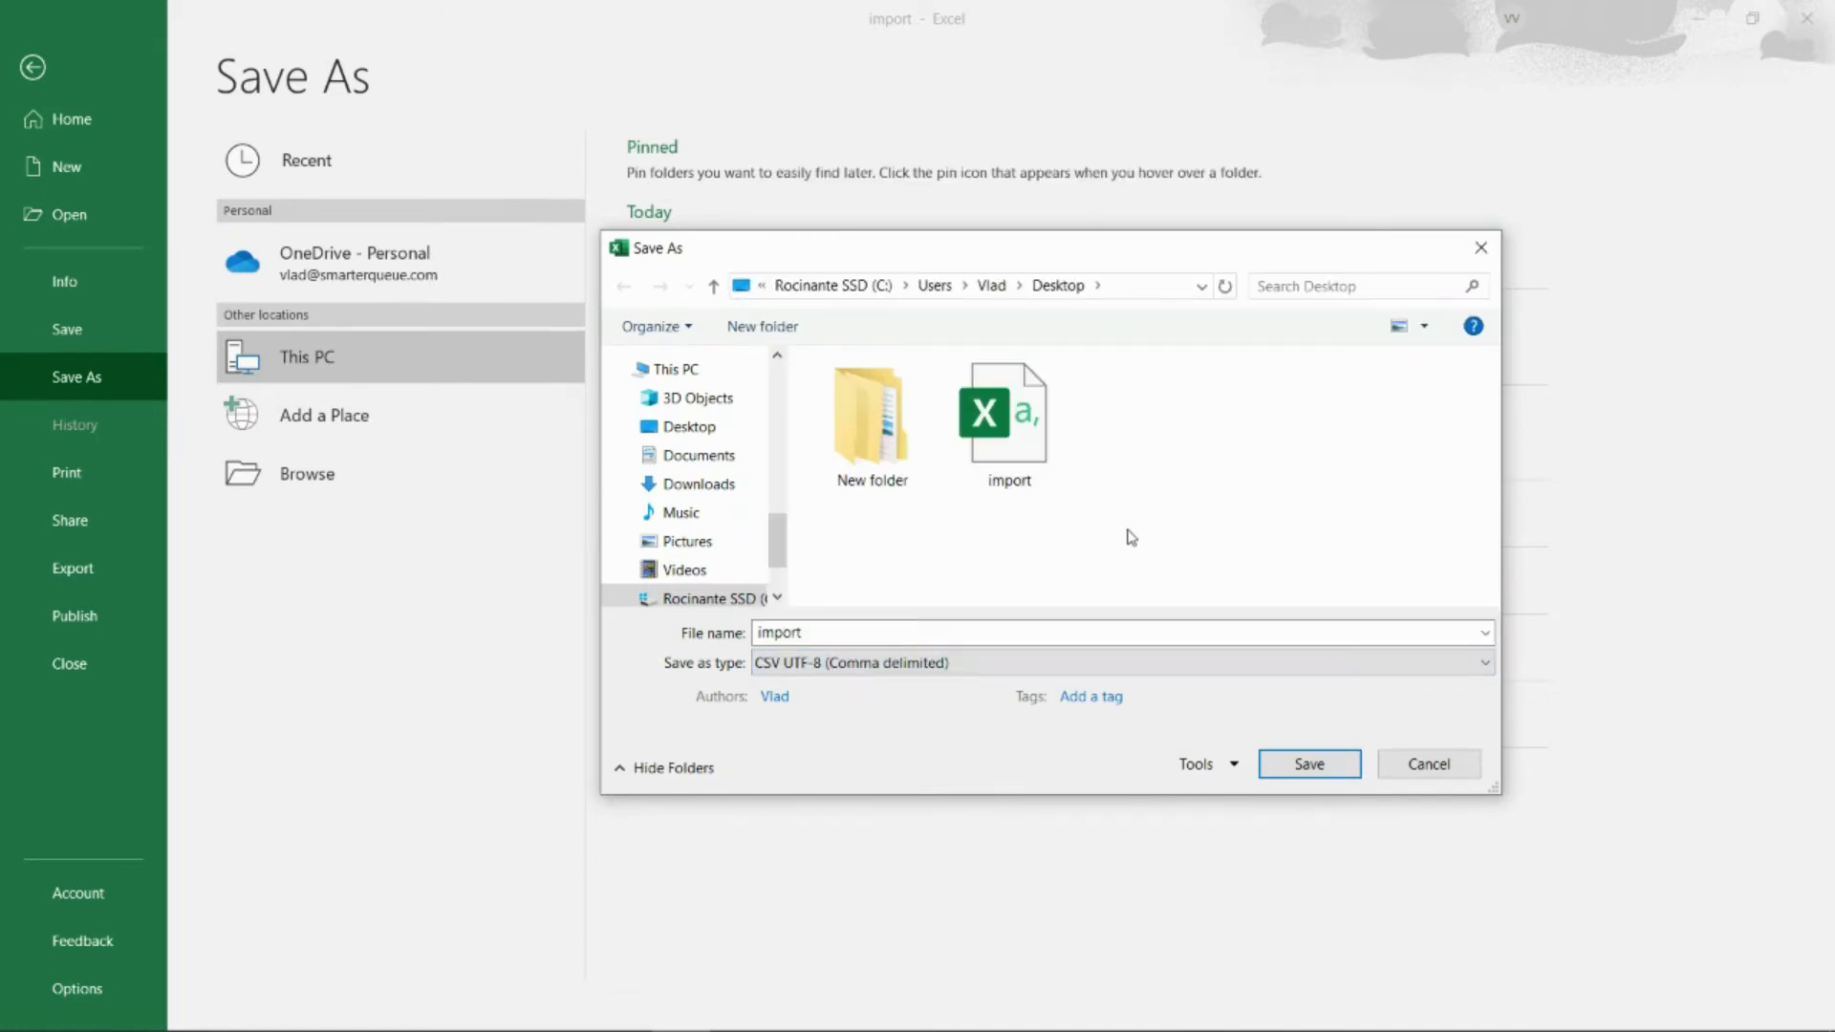
click(1128, 630)
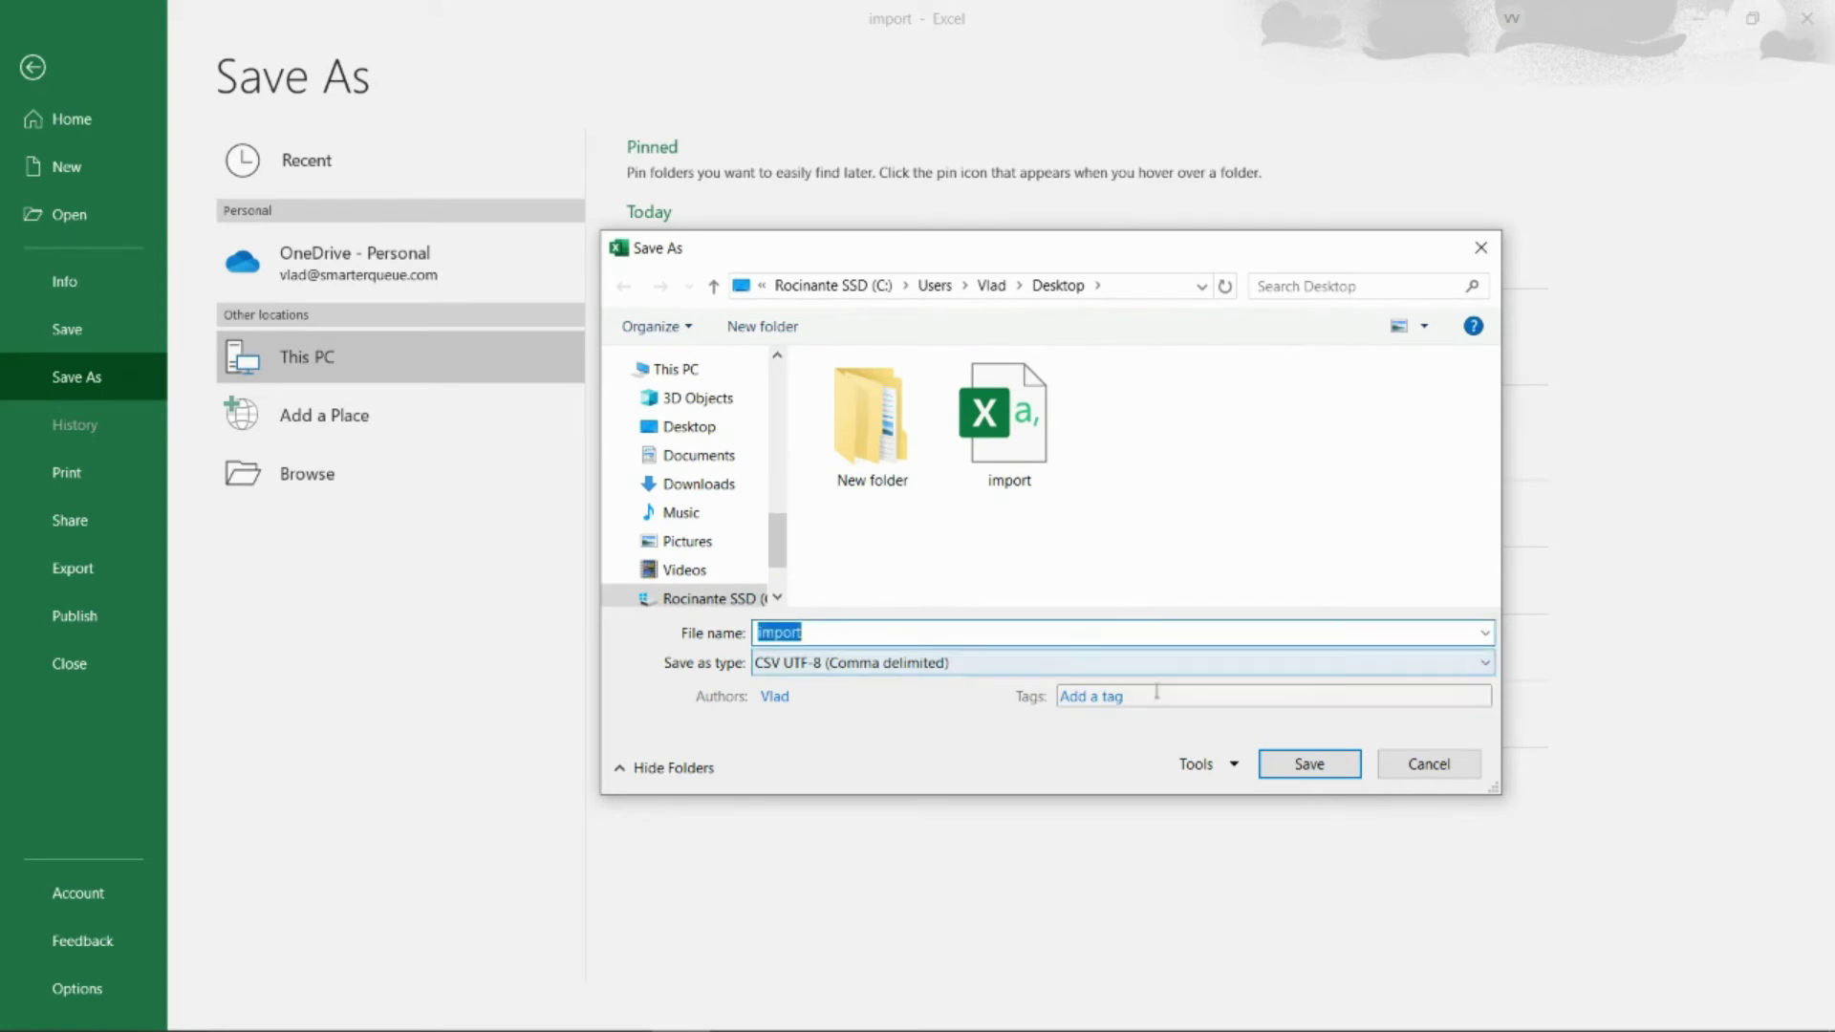
text(SmarterQueue Upload CSV)
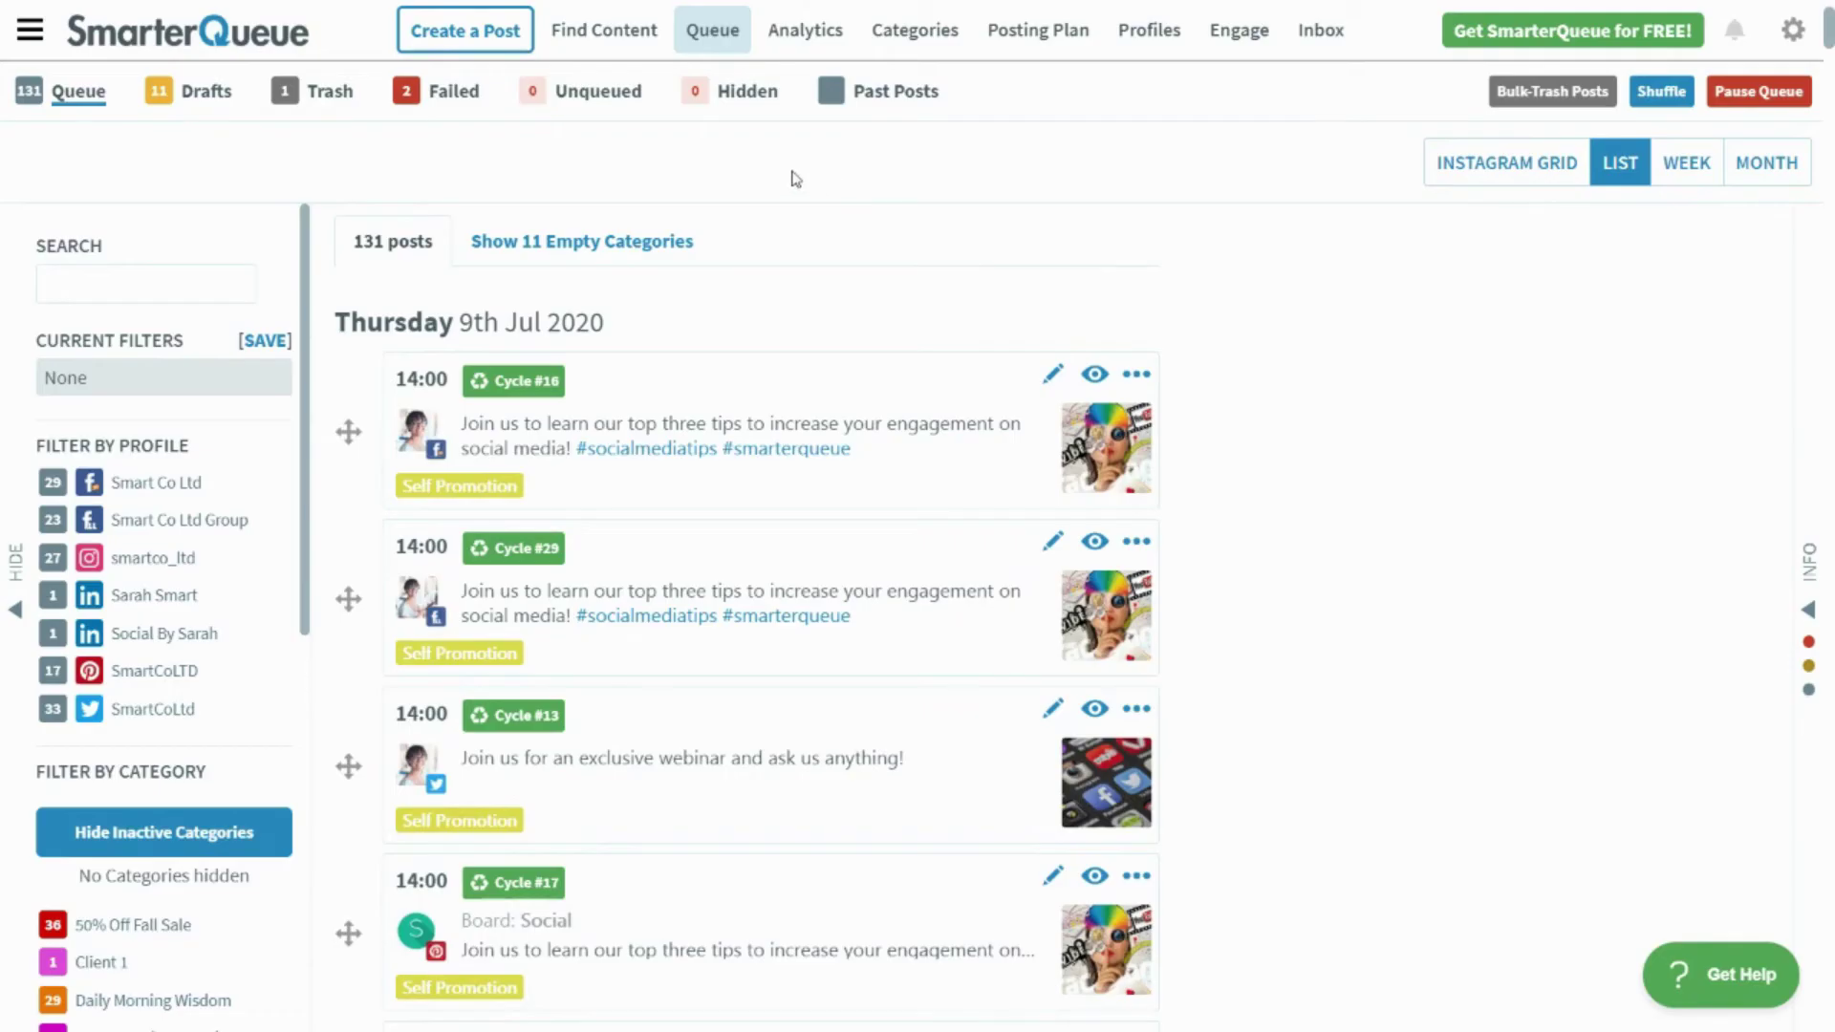
Step: Upload SmarterQueue Upload CSV through Bulk upload from a spreadsheet, listing its 5 posts
click(614, 38)
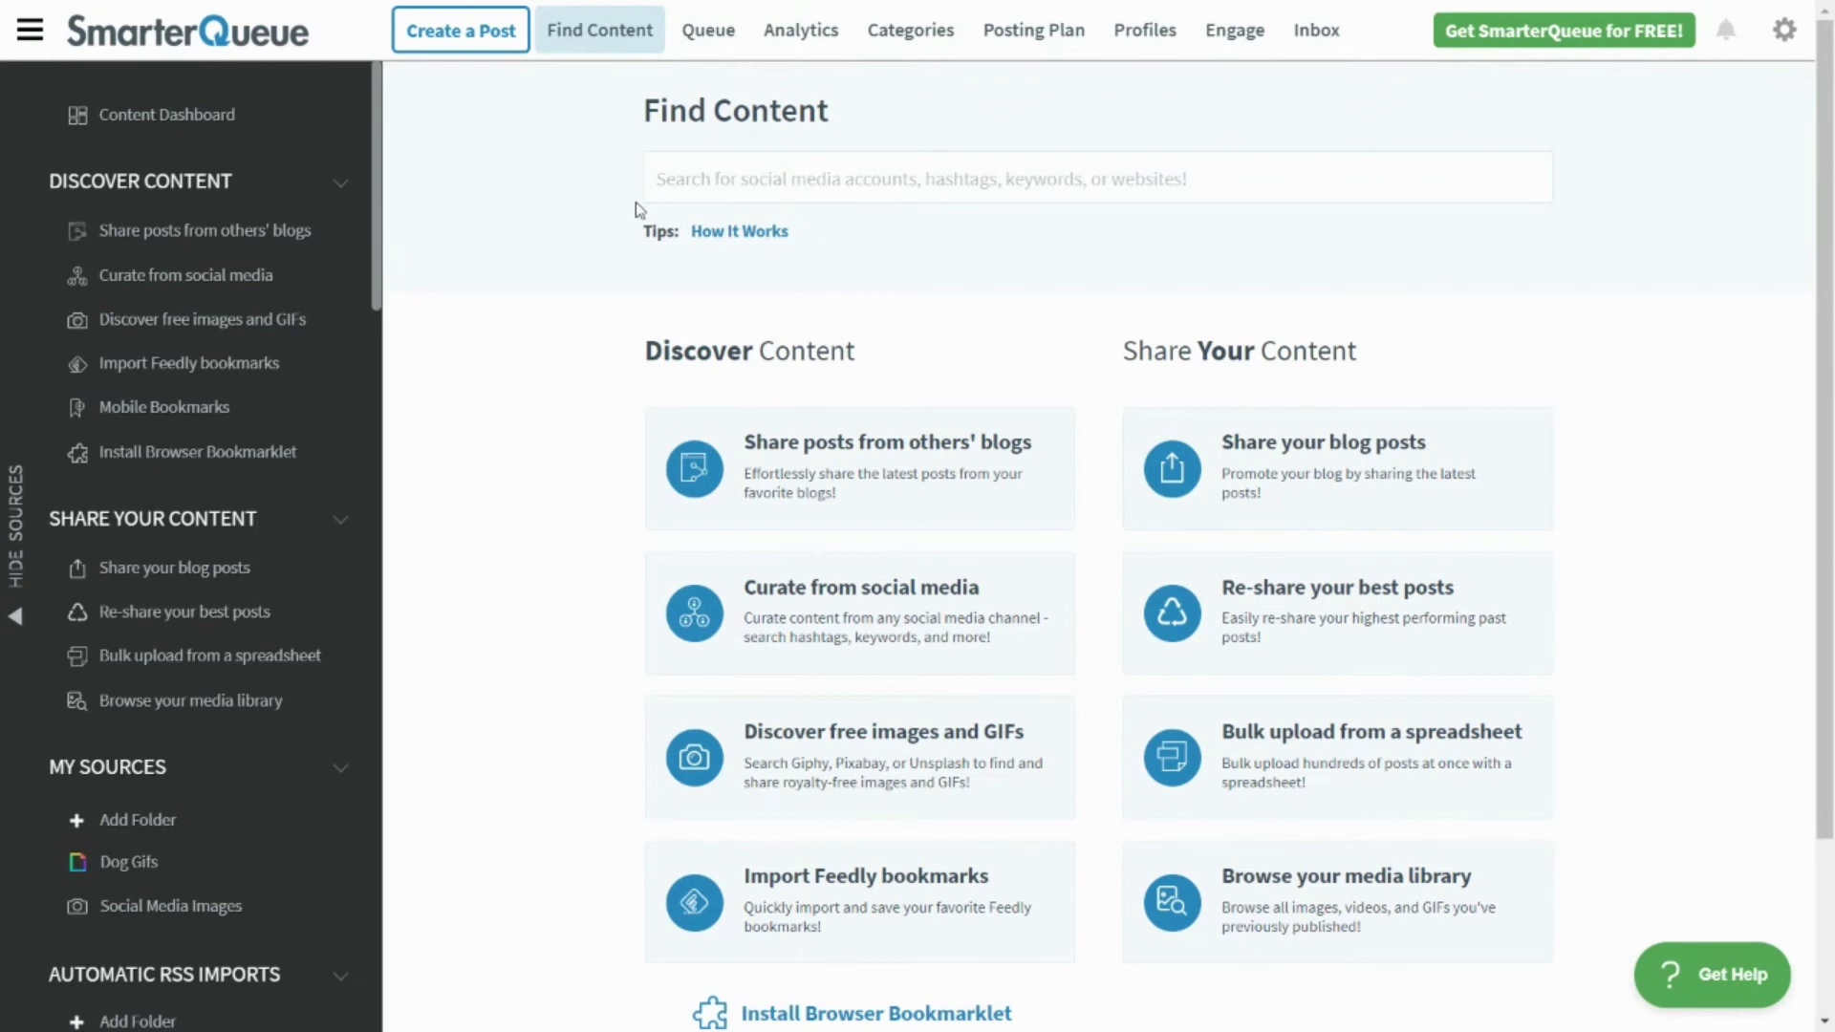
click(1380, 797)
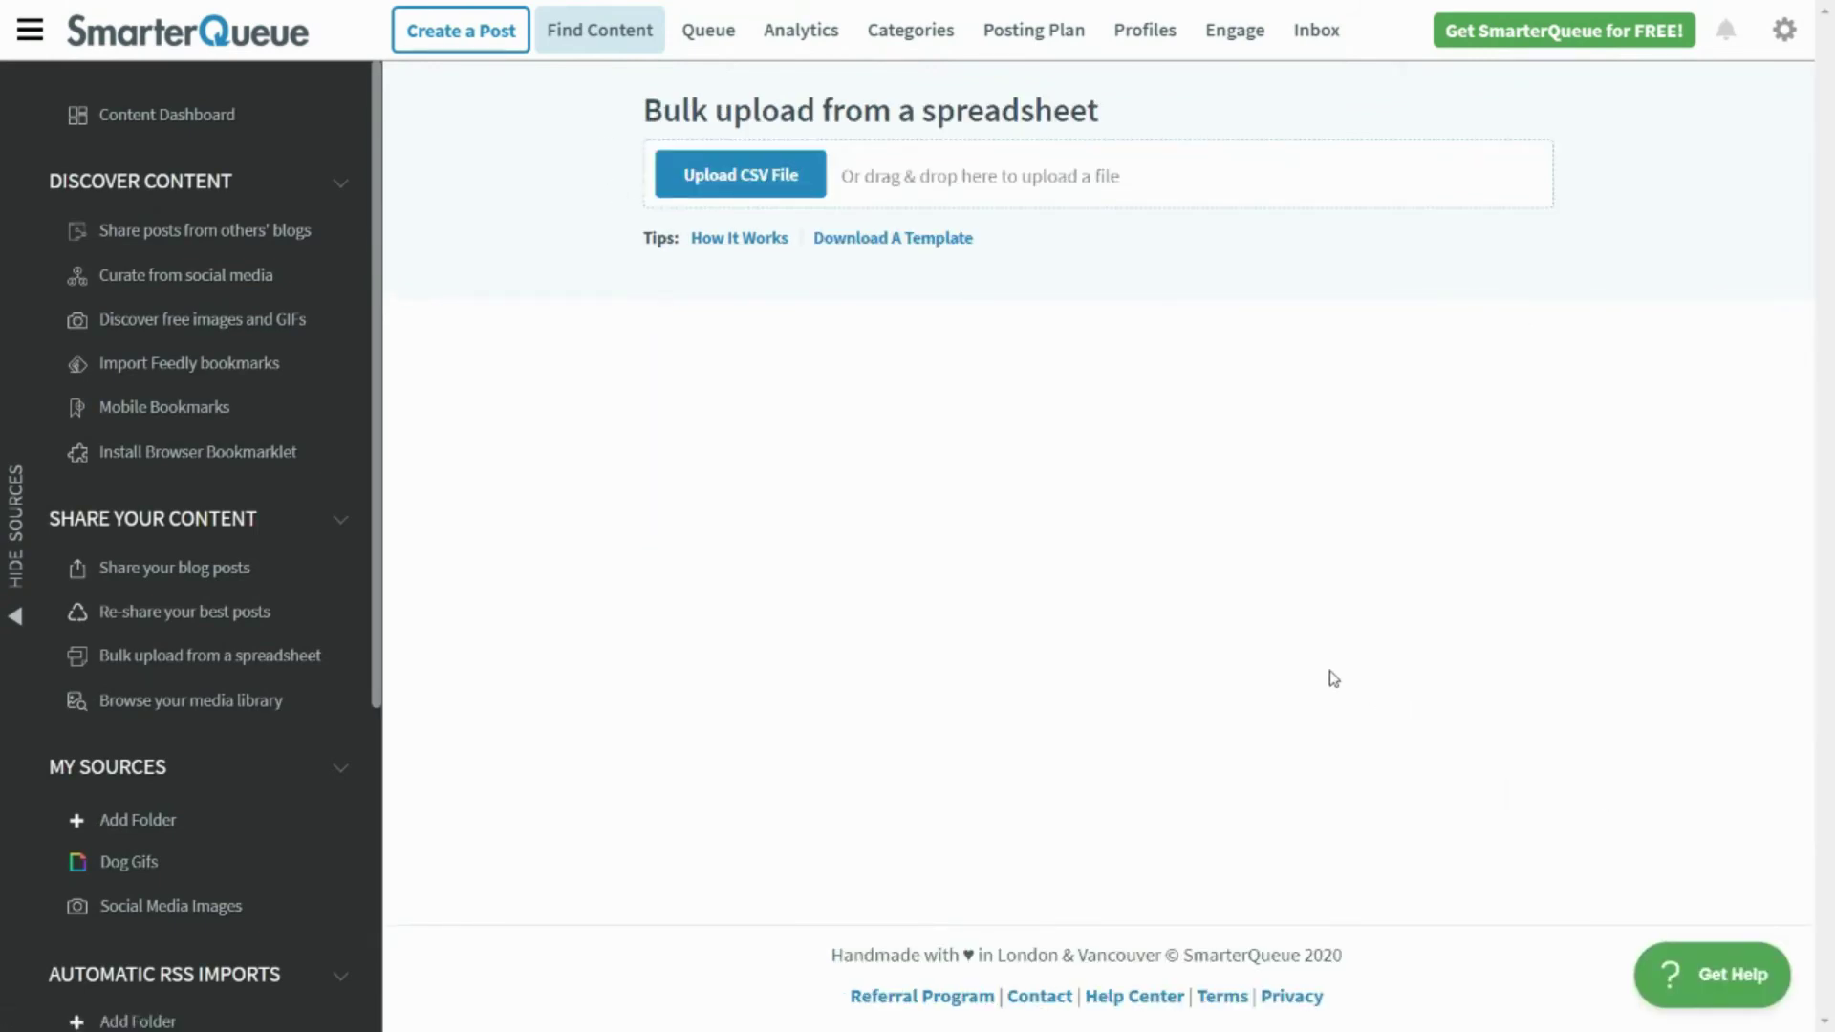
click(731, 181)
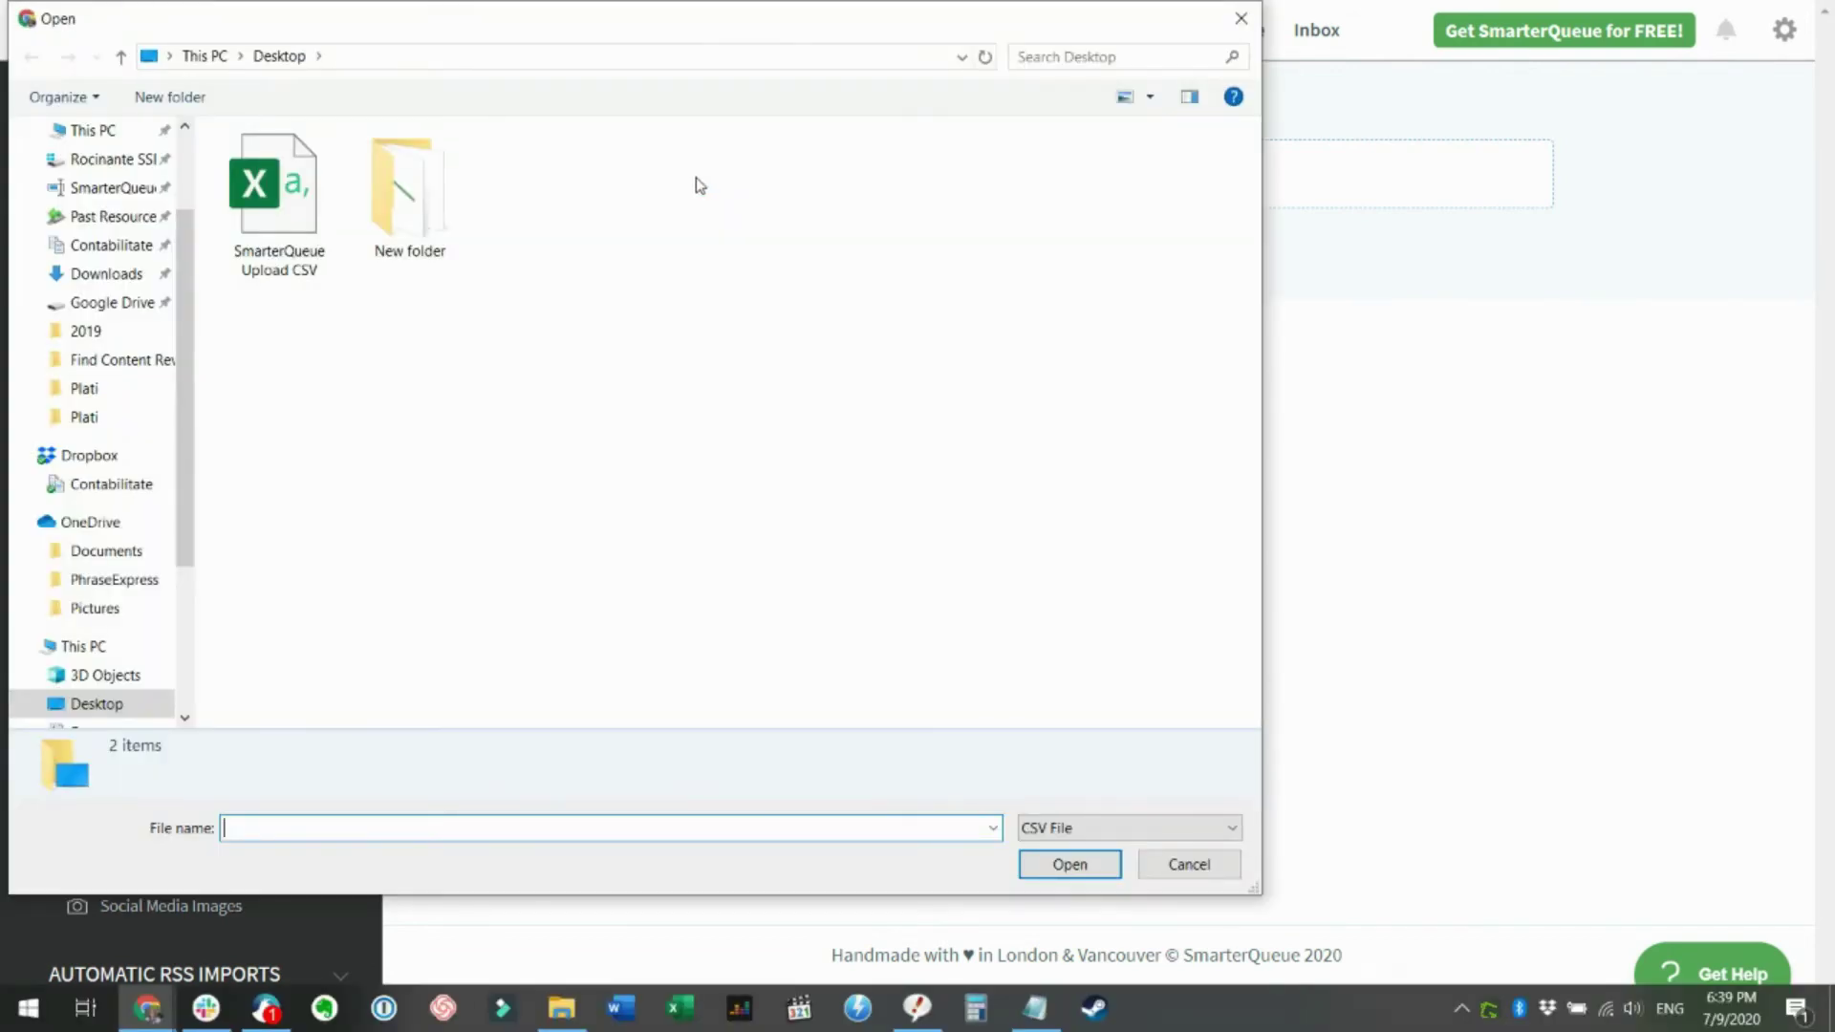
click(319, 177)
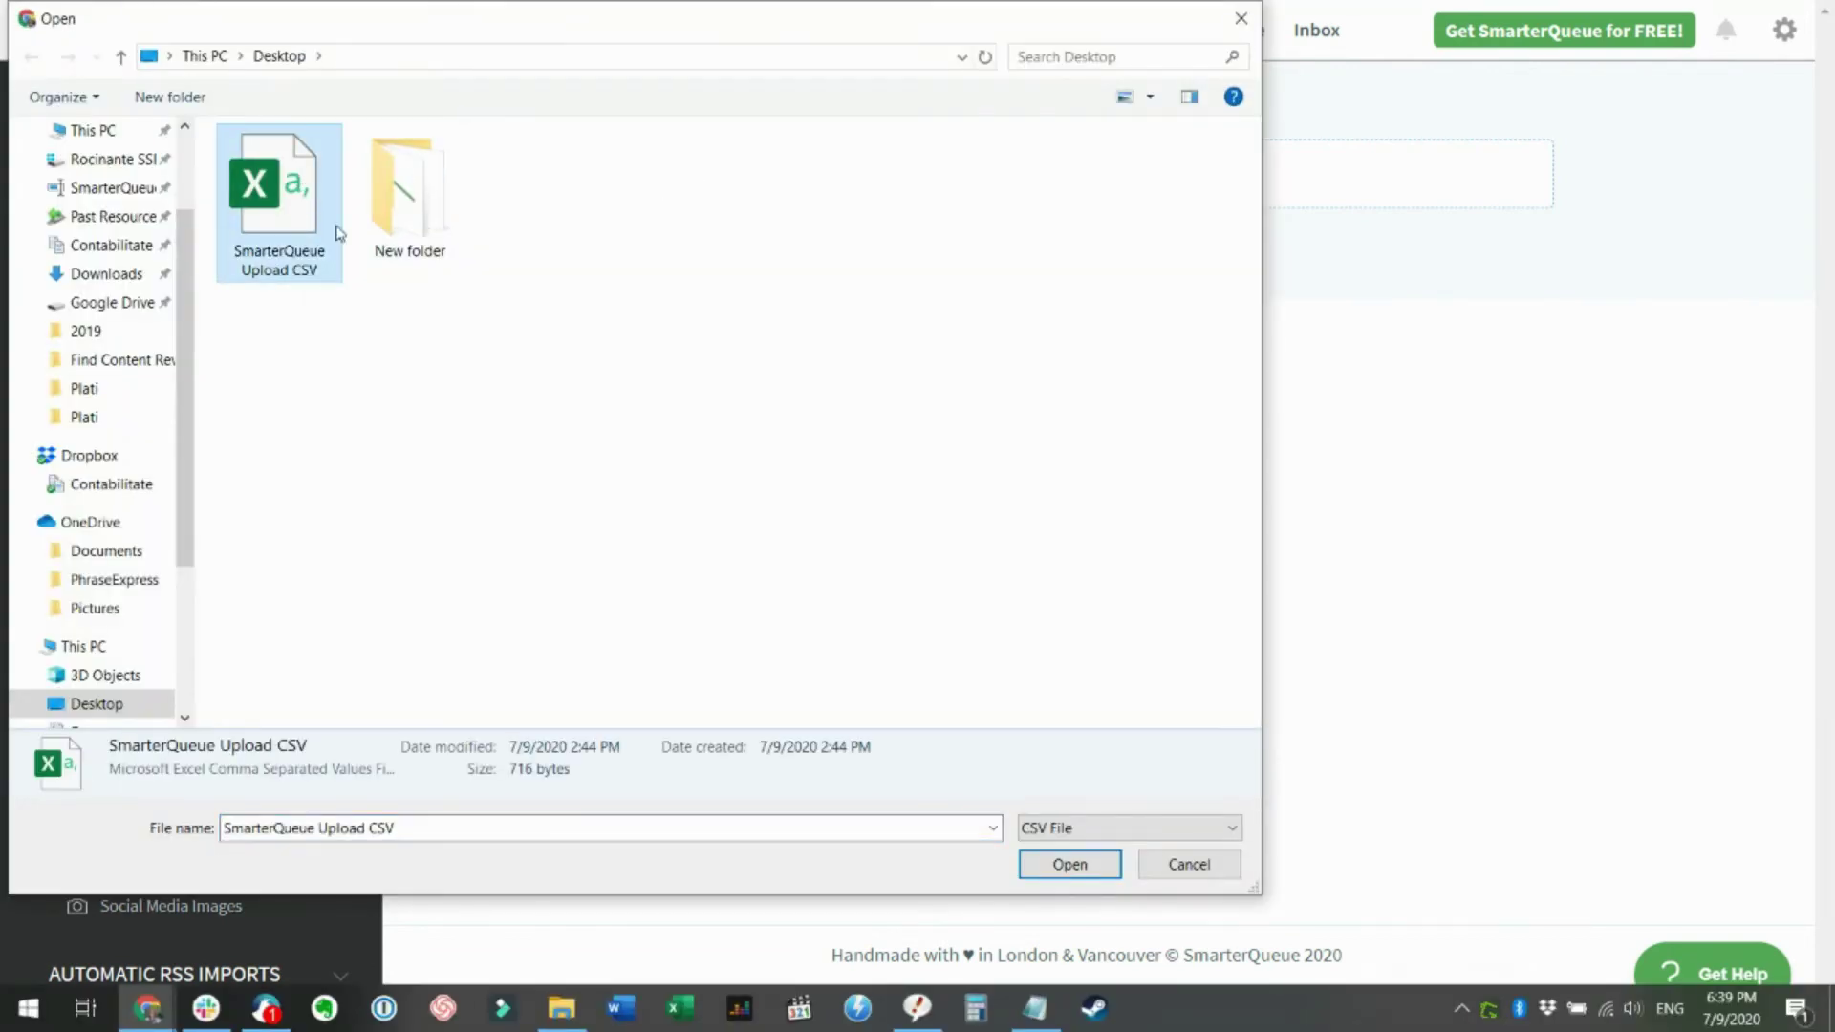
click(1070, 865)
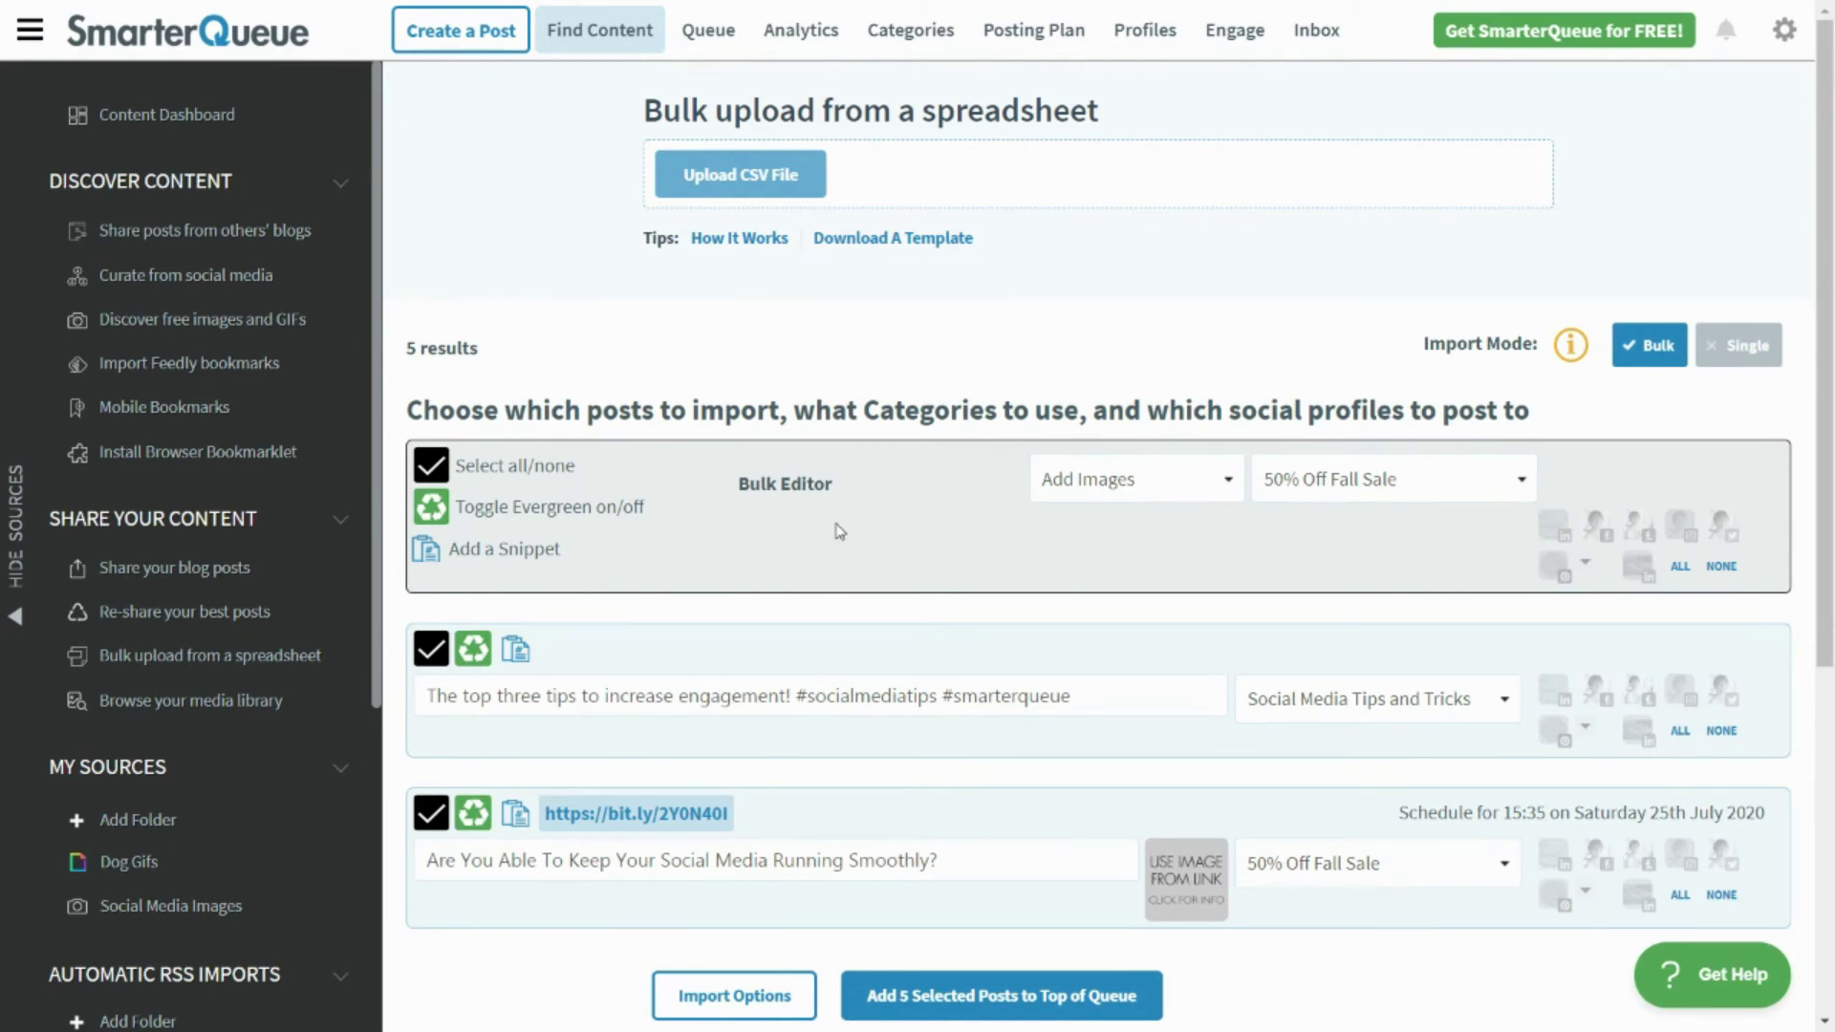
Step: Set all posts to Inspiration on Facebook and Twitter, with evergreen off for '5 Mistakes'
click(430, 516)
click(436, 519)
click(1521, 480)
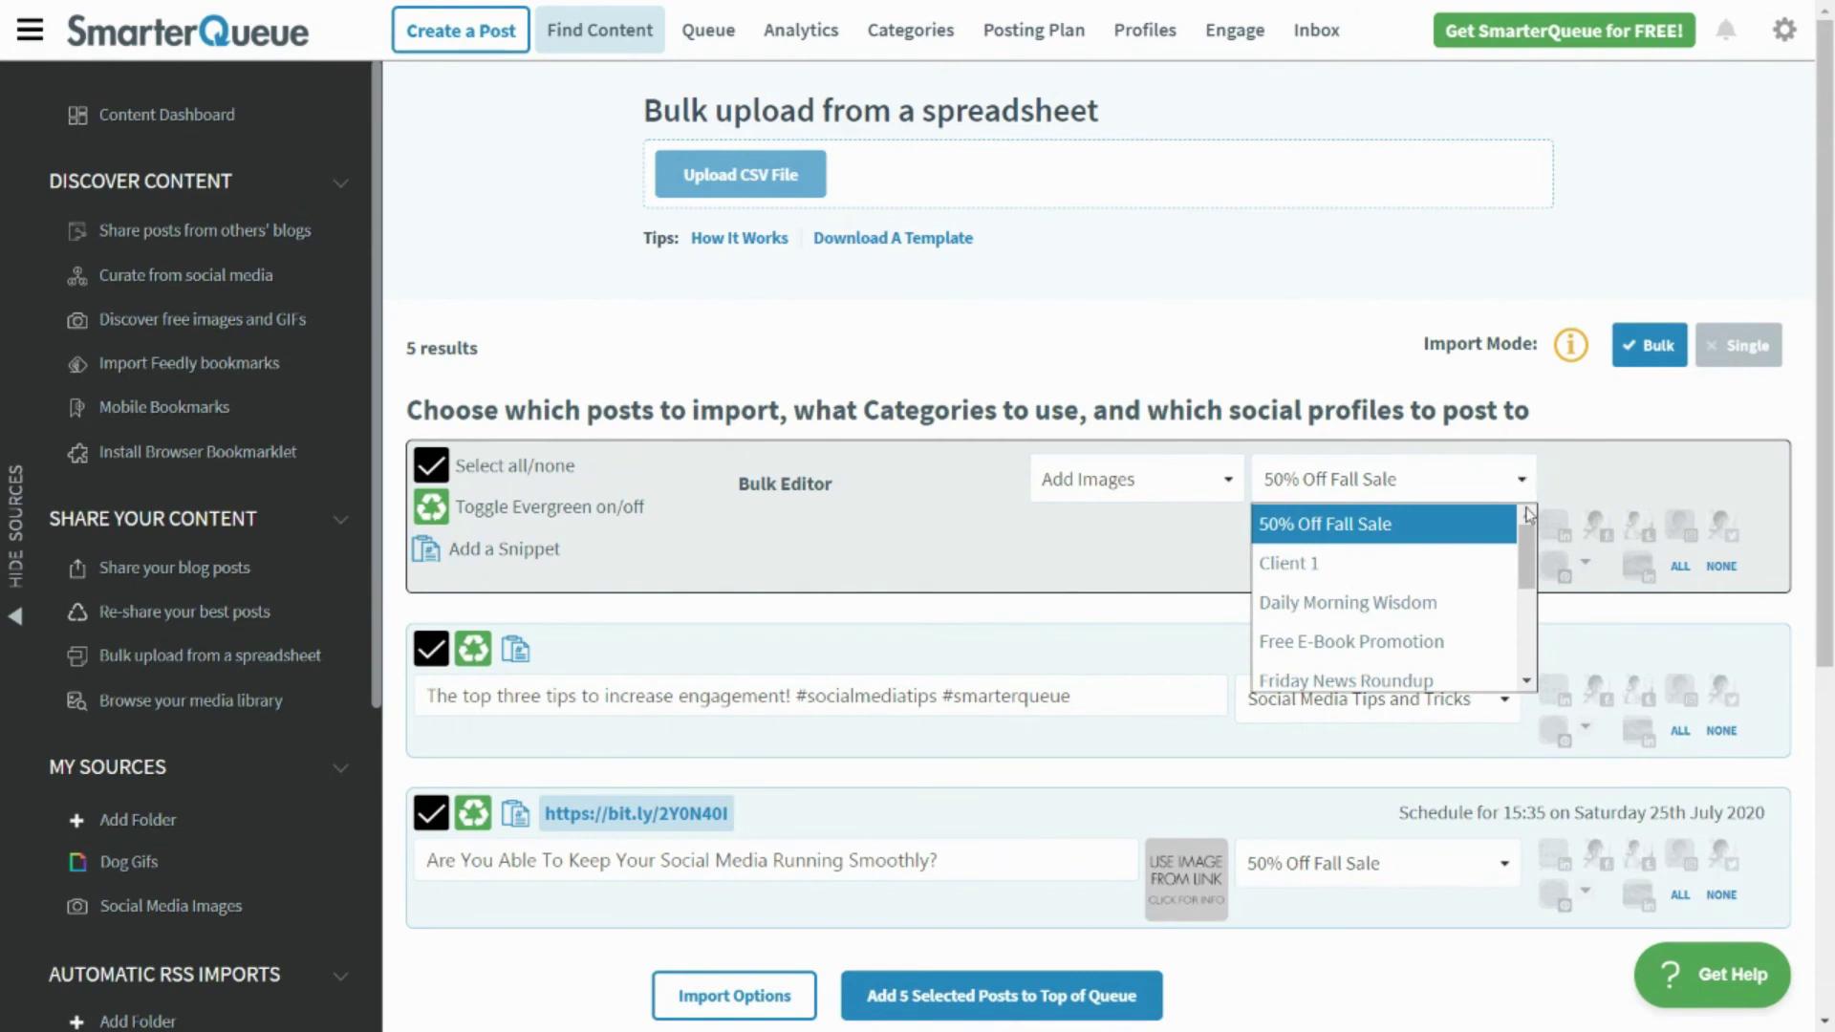
scroll(1527, 516, down, 3)
click(1478, 573)
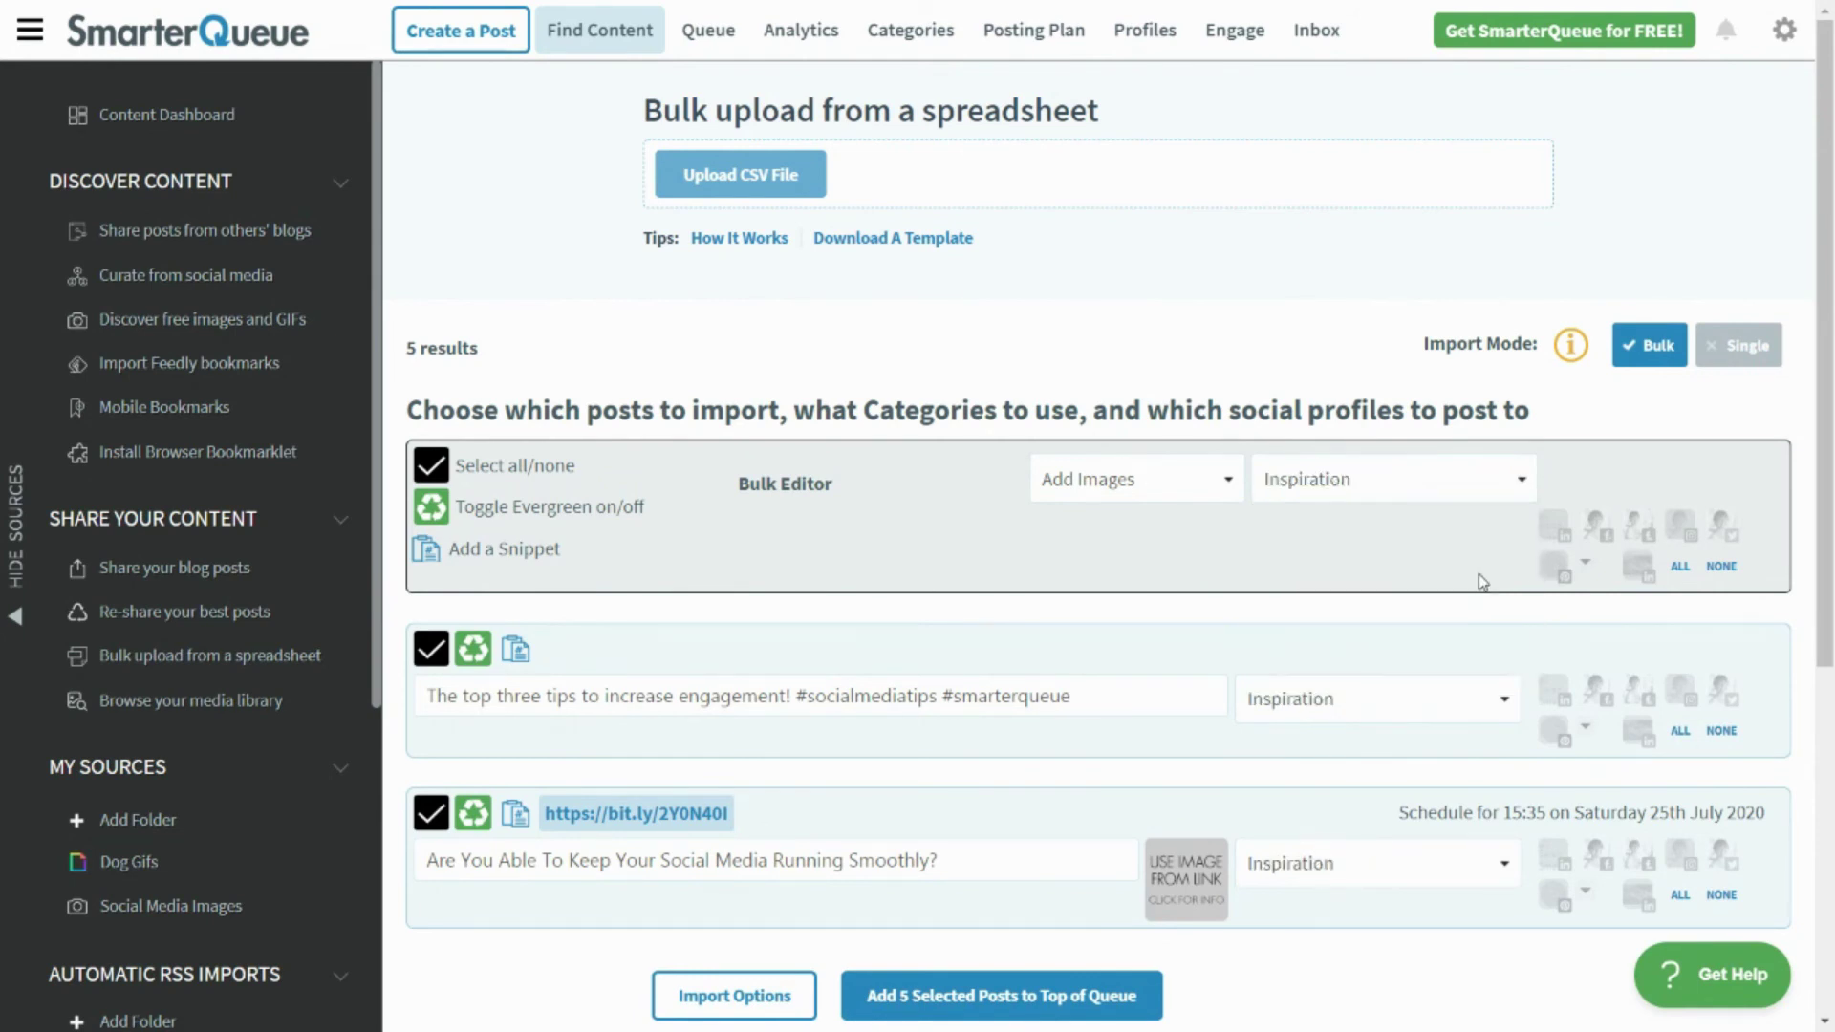
click(1594, 528)
click(1721, 534)
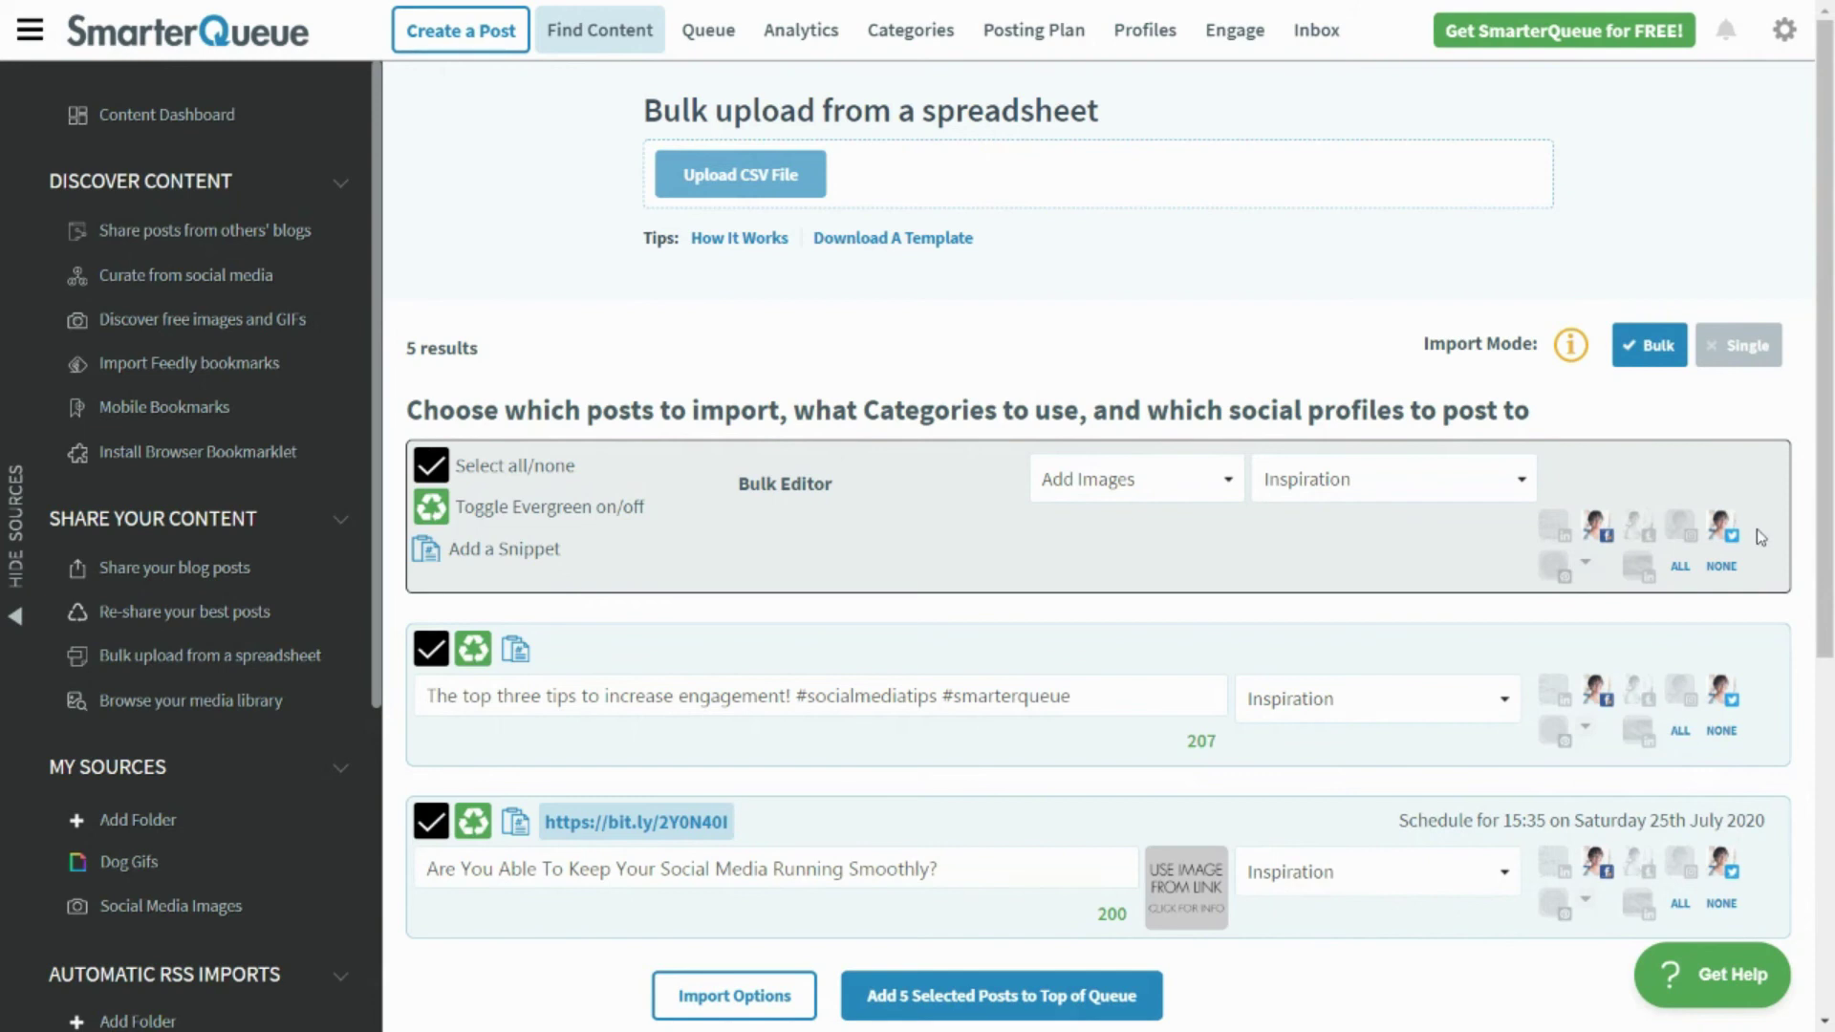
scroll(1770, 529, down, 6)
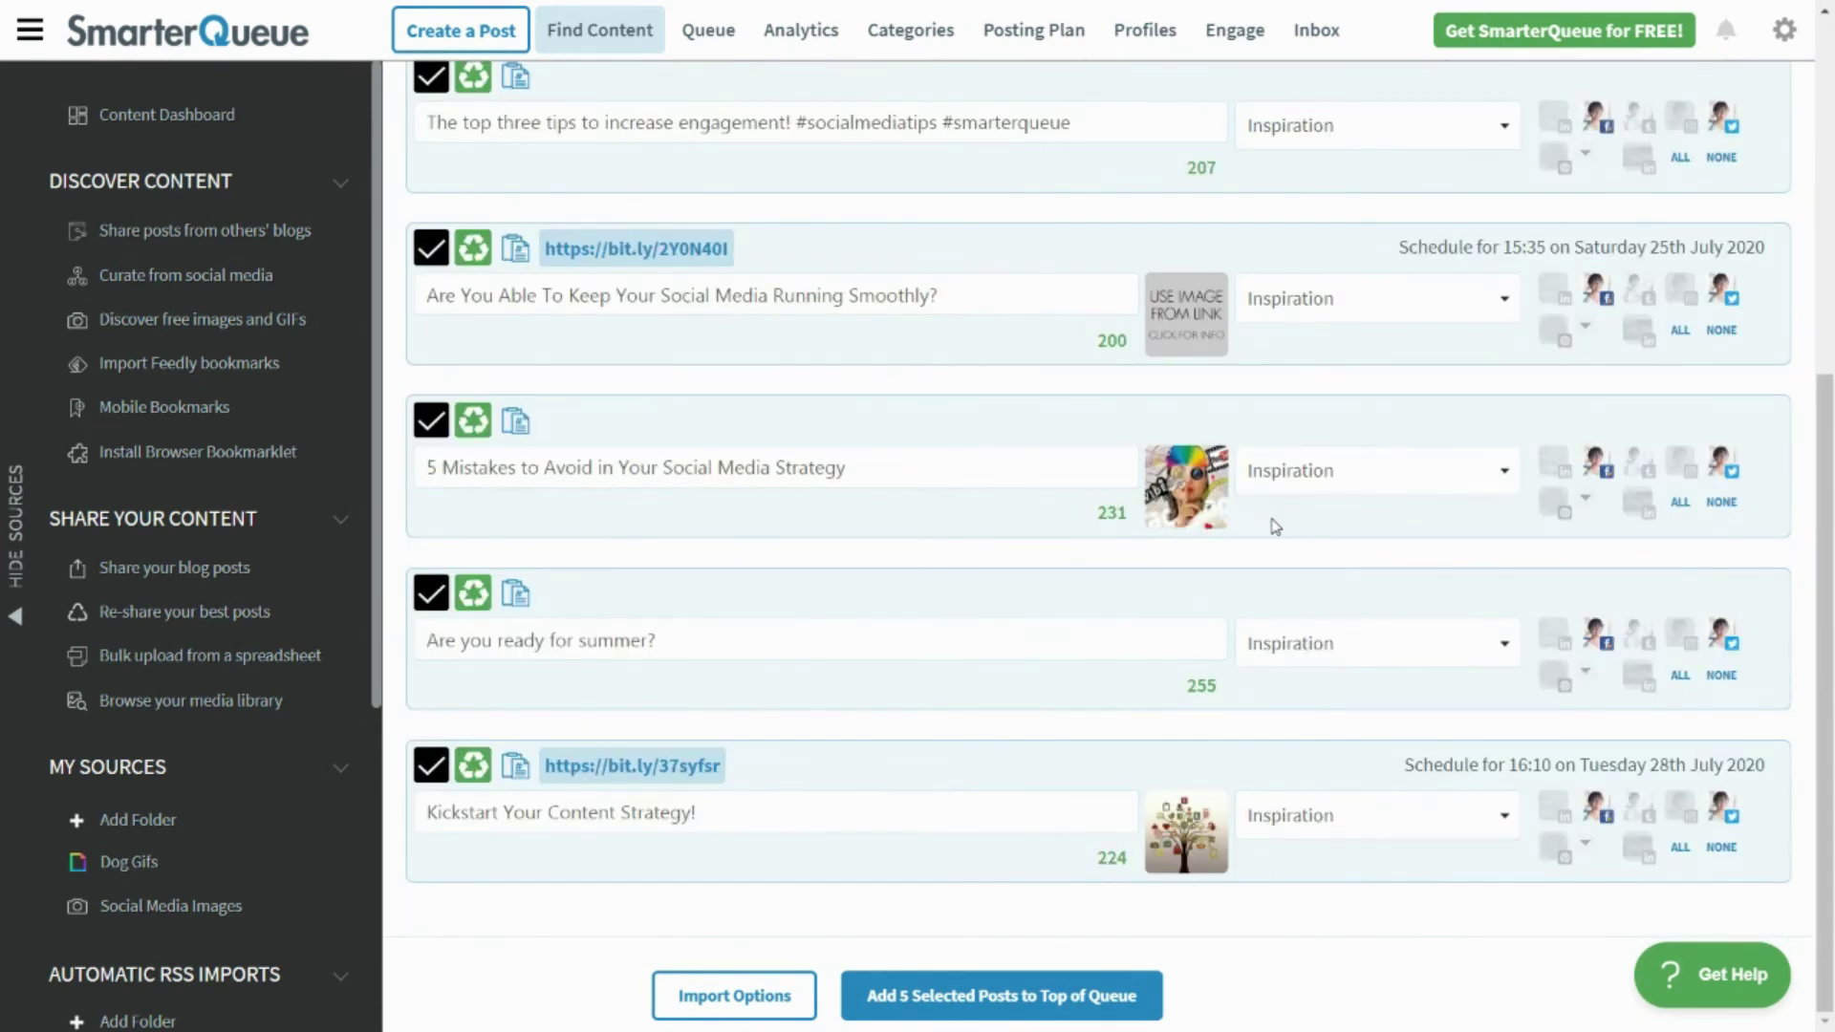
click(473, 423)
Step: Remove Twitter from the summer post; set imports to Bottom of Queue with UTM removal
click(1720, 645)
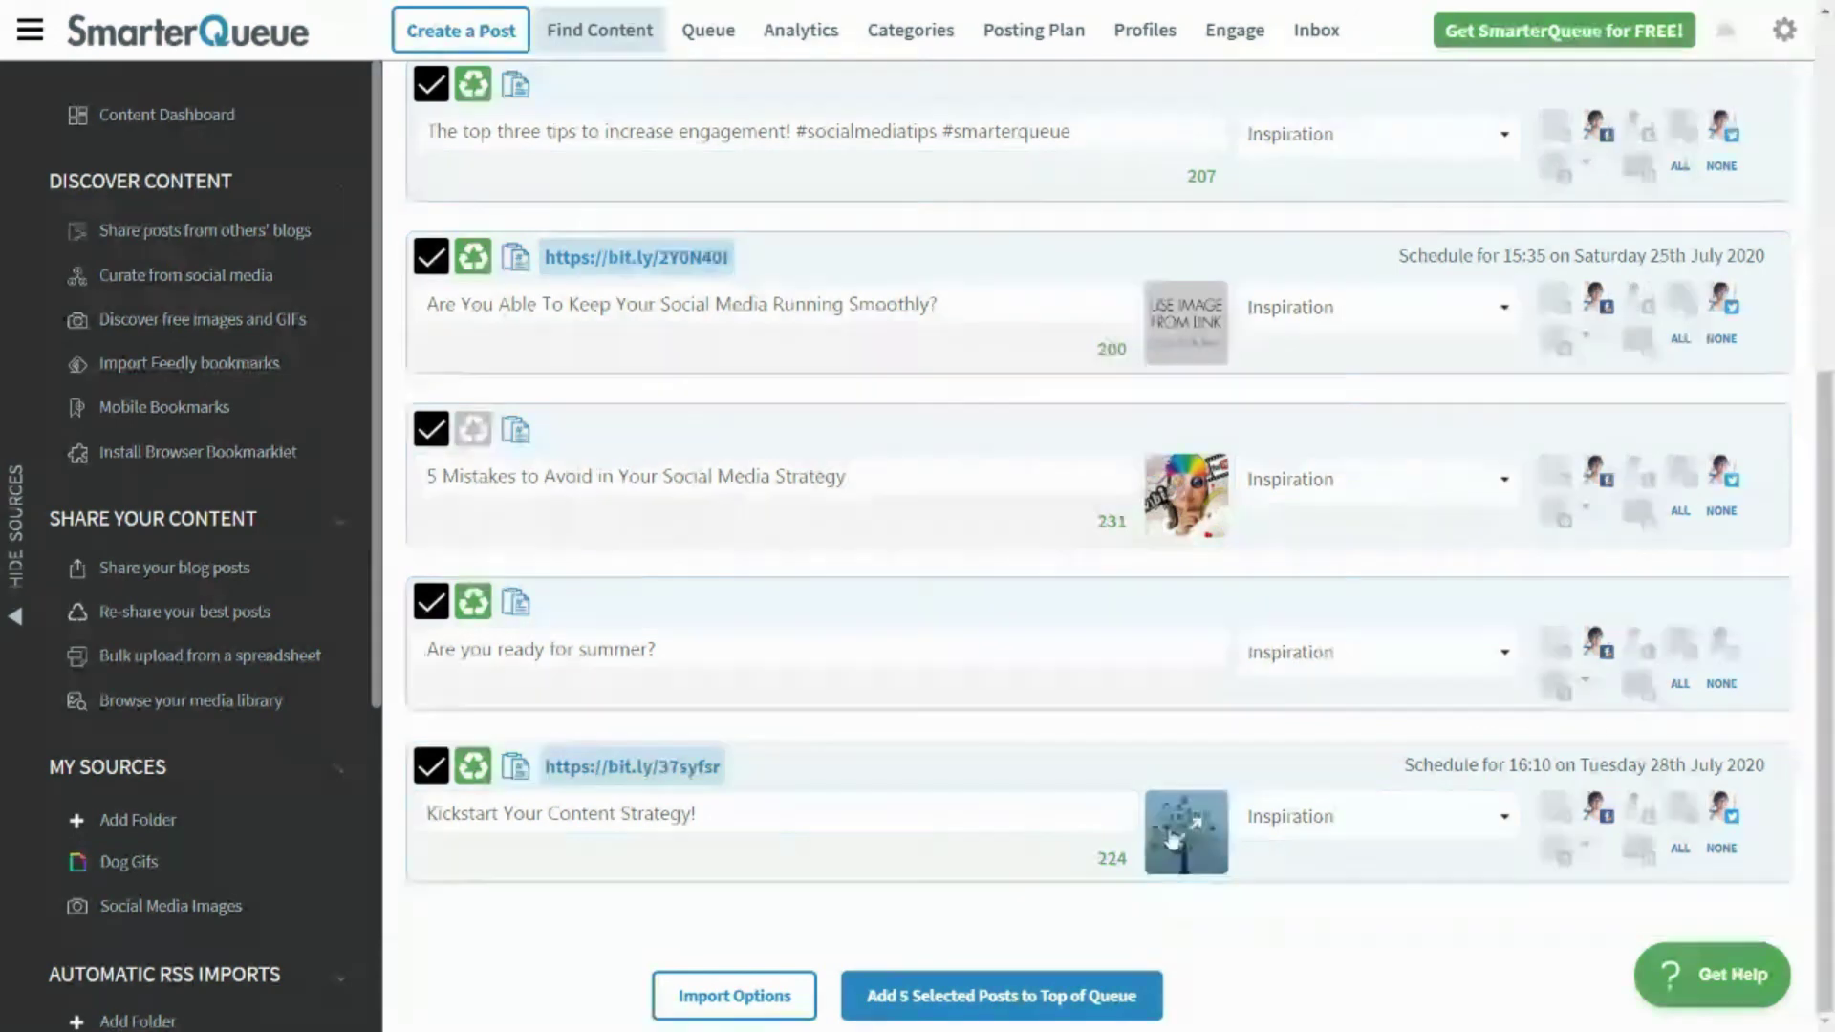
click(794, 1002)
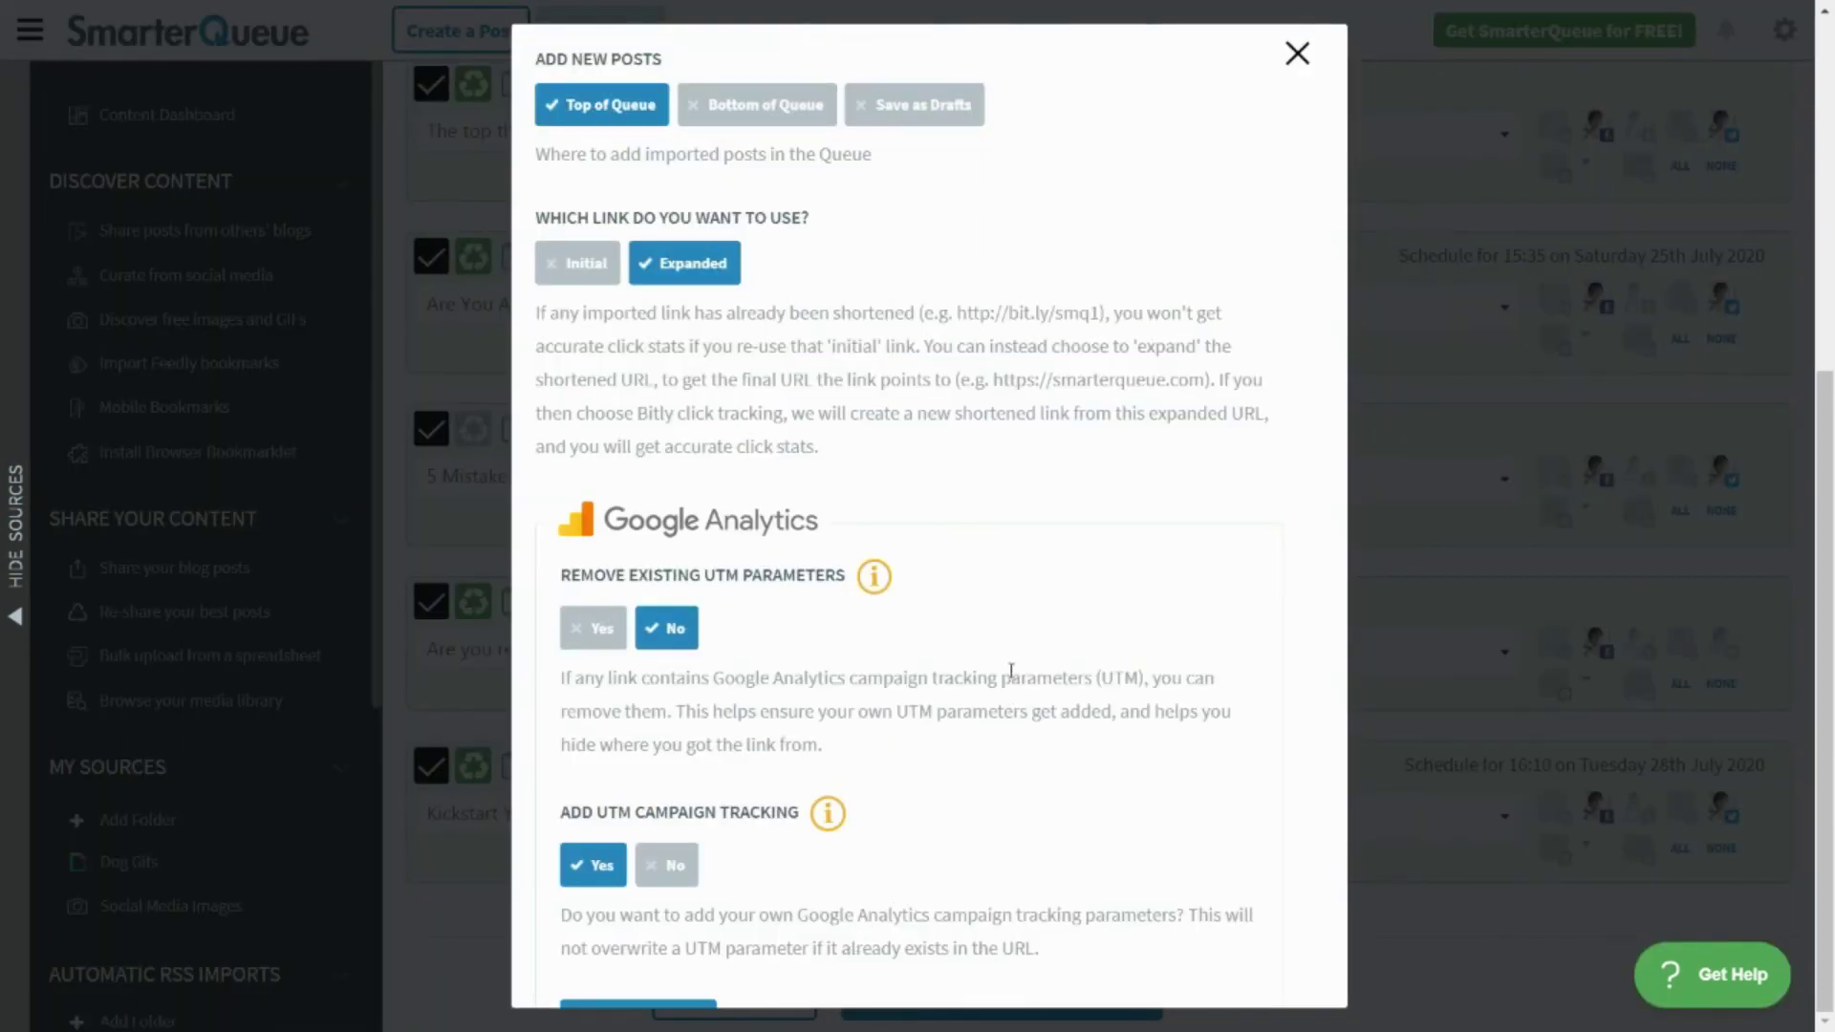
click(800, 116)
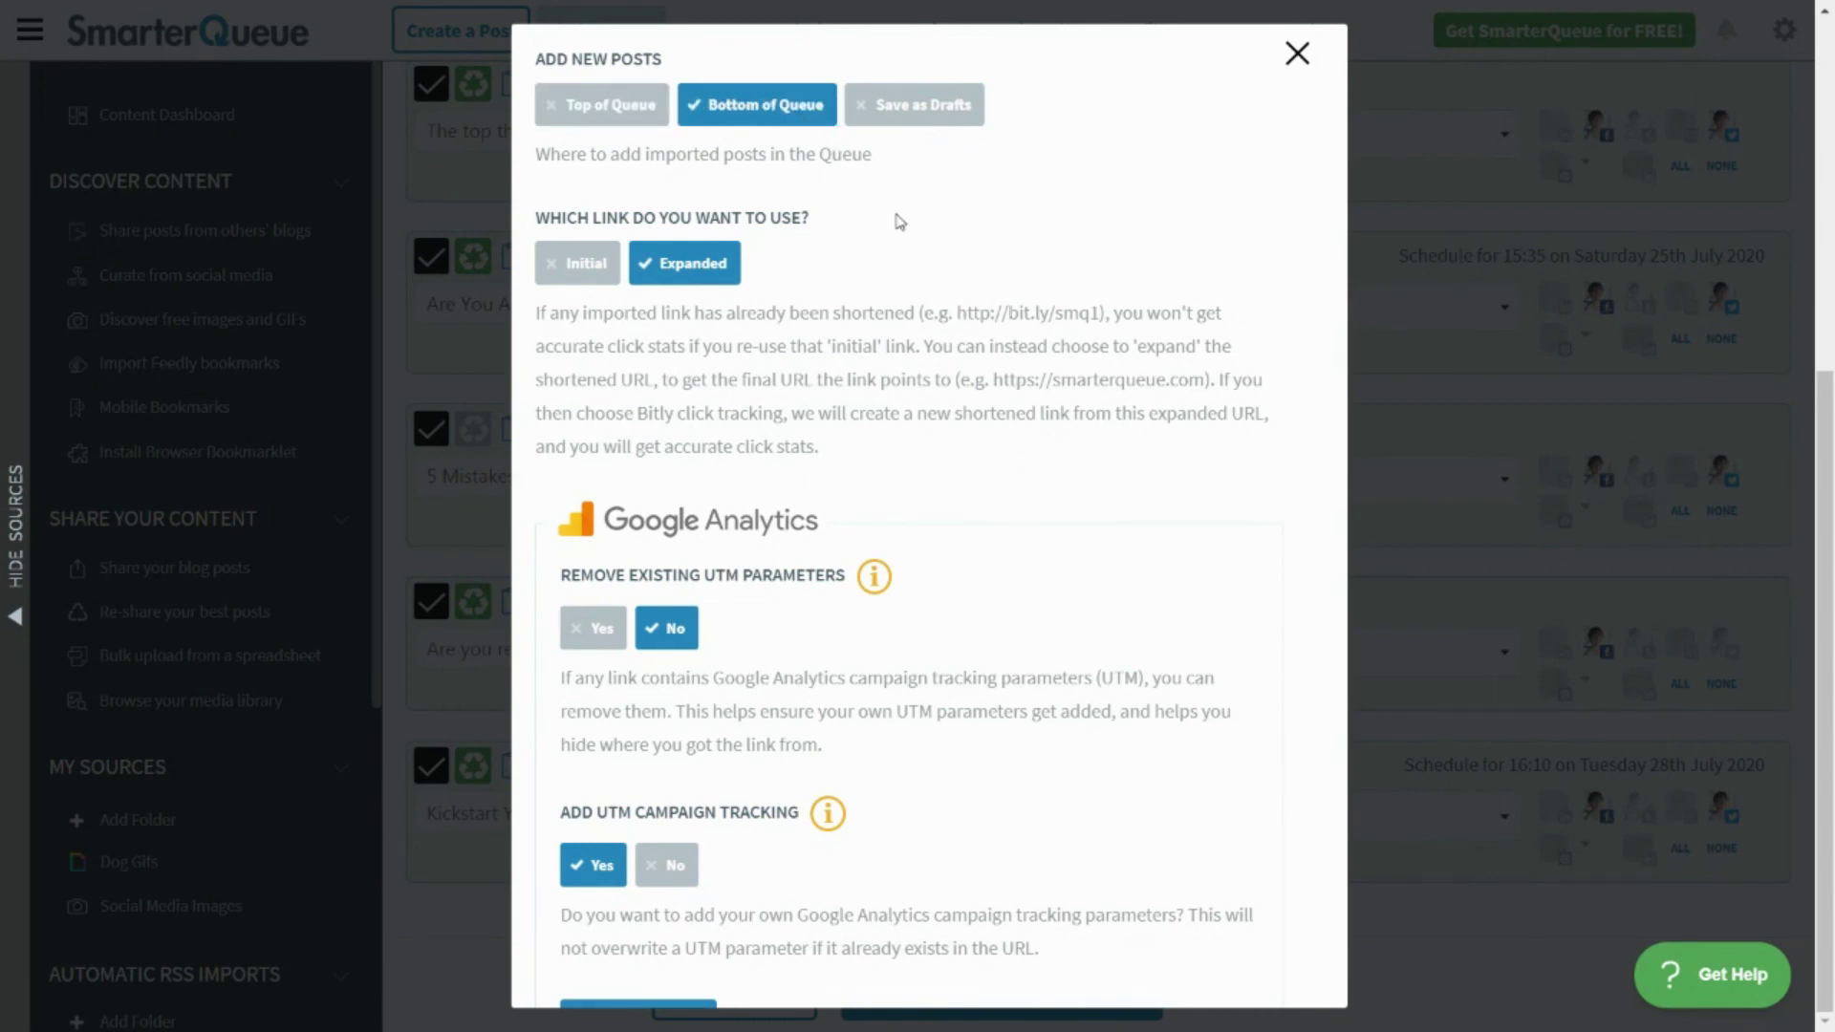
click(610, 629)
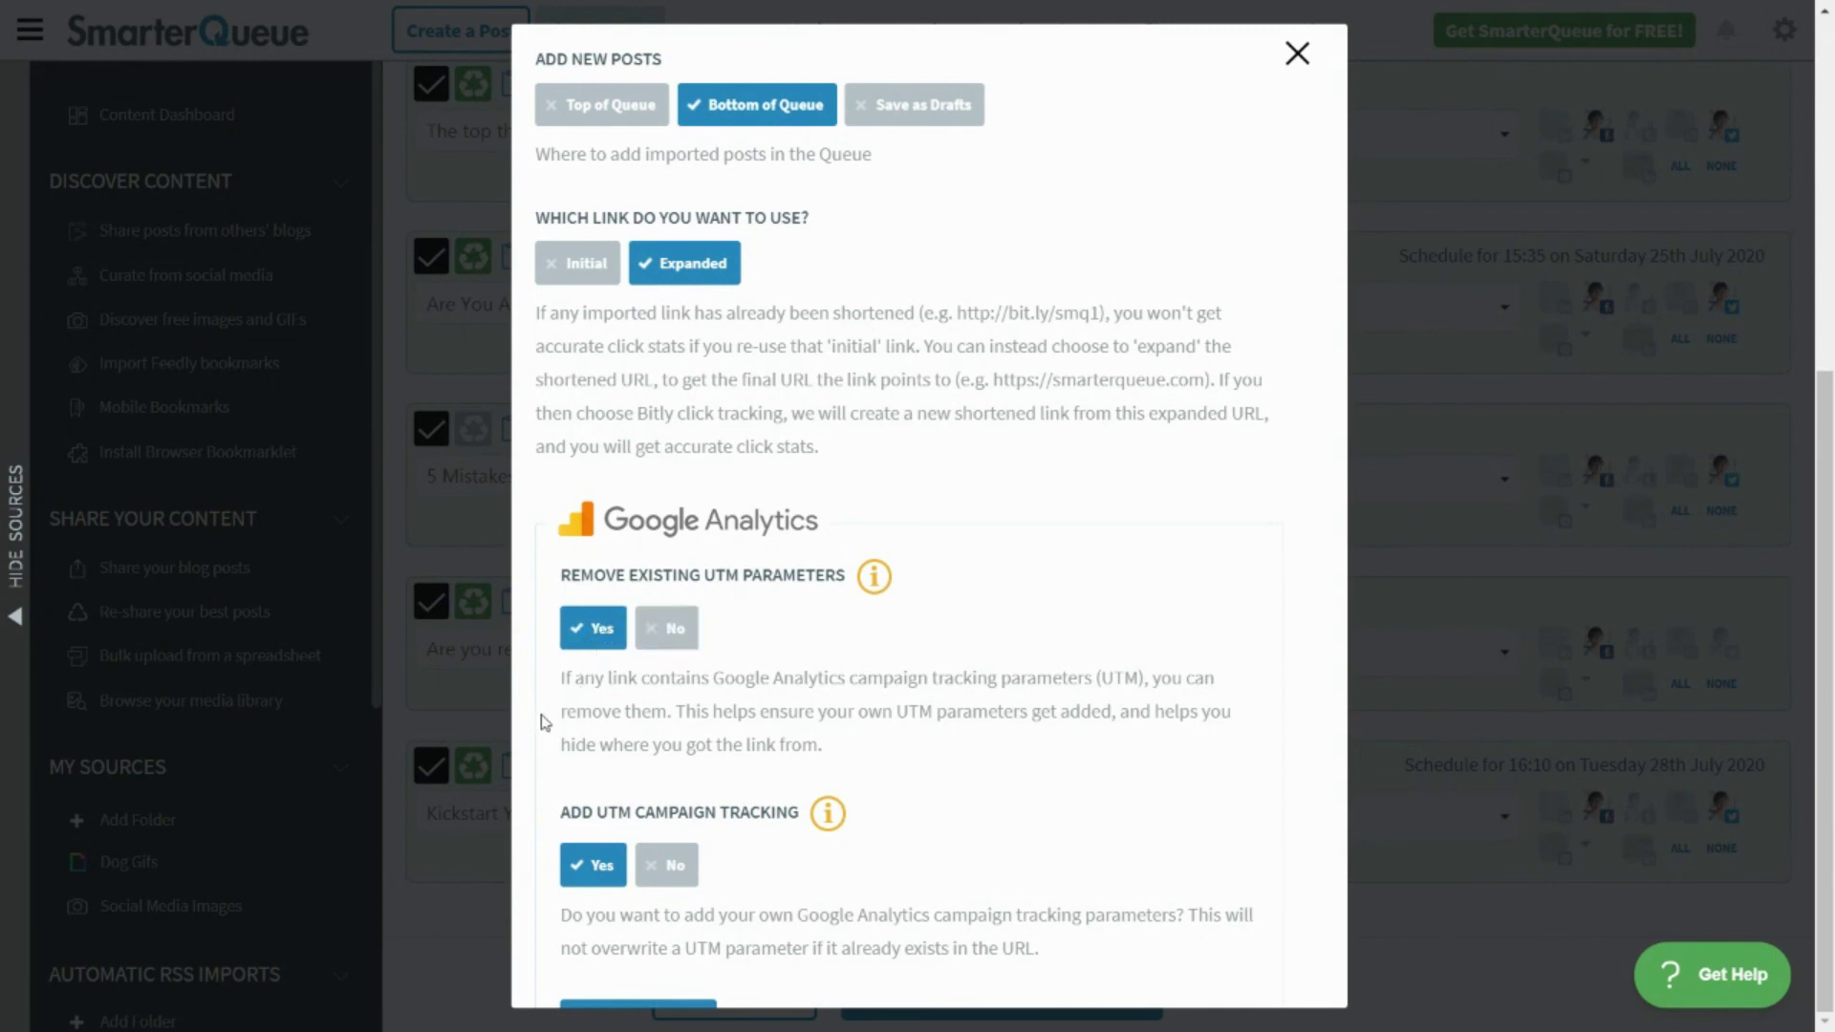
scroll(542, 726, down, 5)
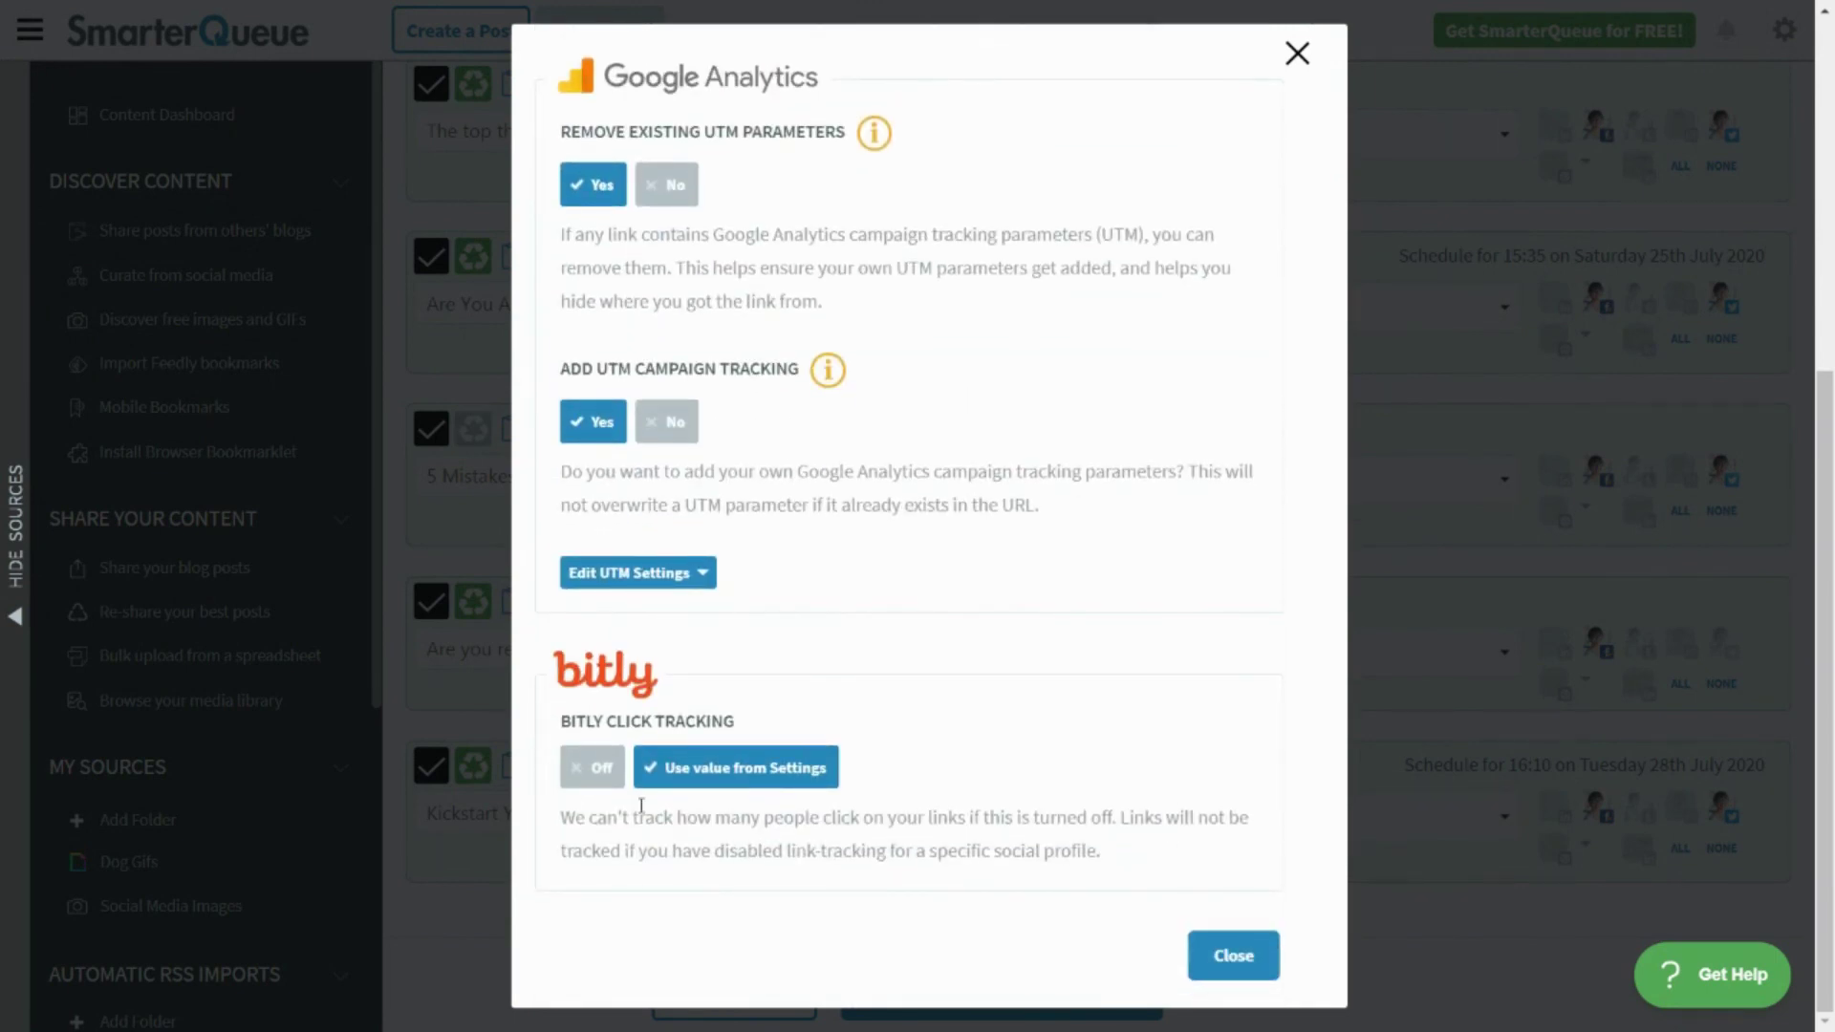
click(1232, 955)
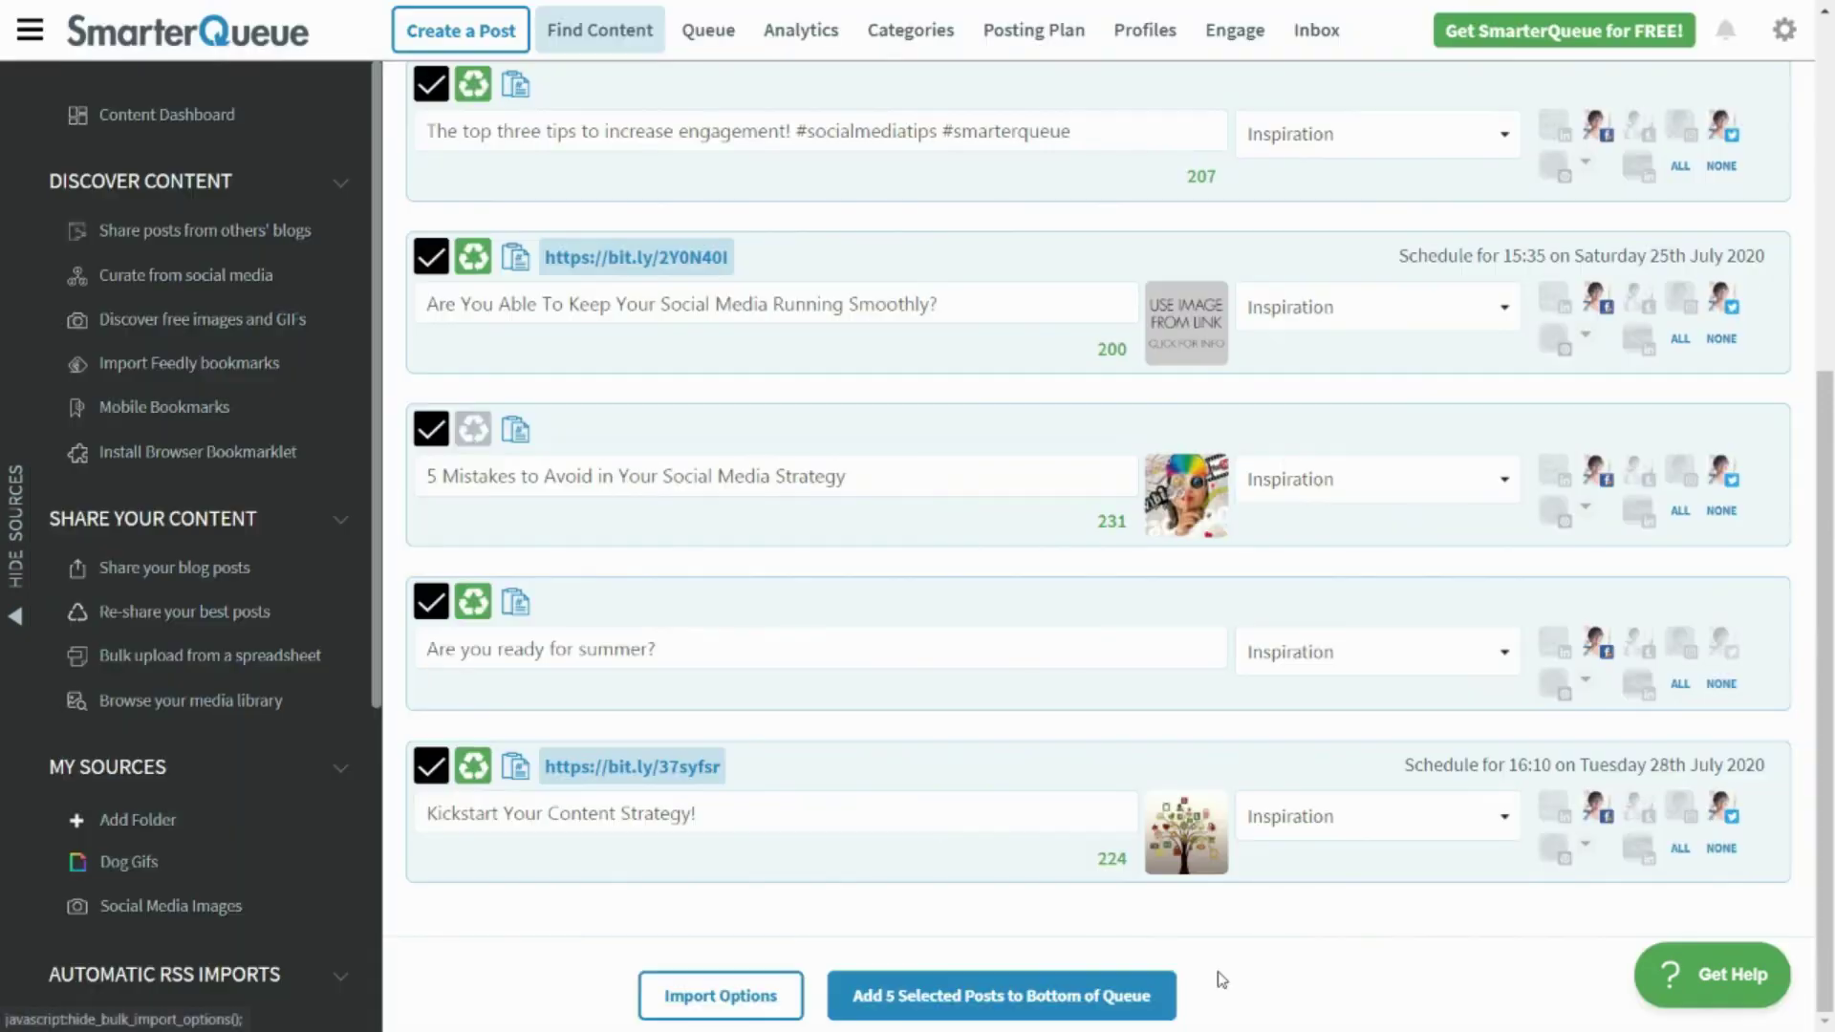
Step: Add the 5 selected posts to the bottom of the queue
click(1160, 1006)
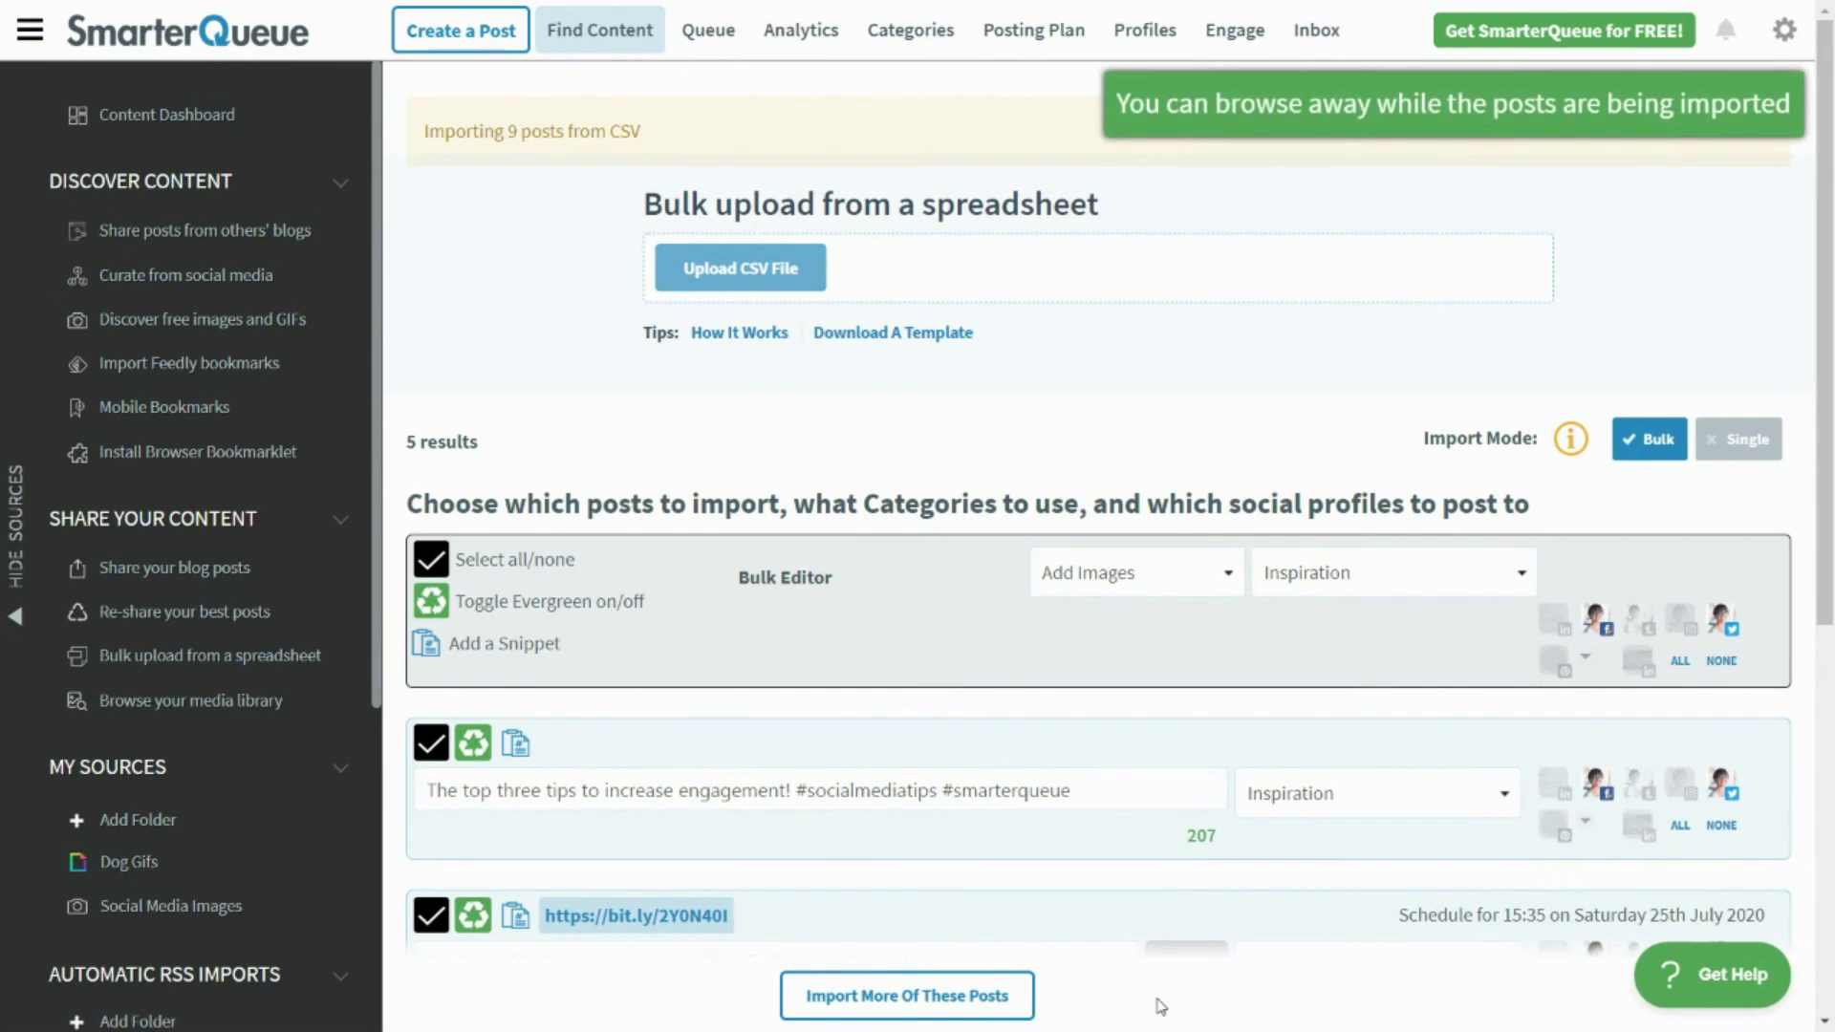